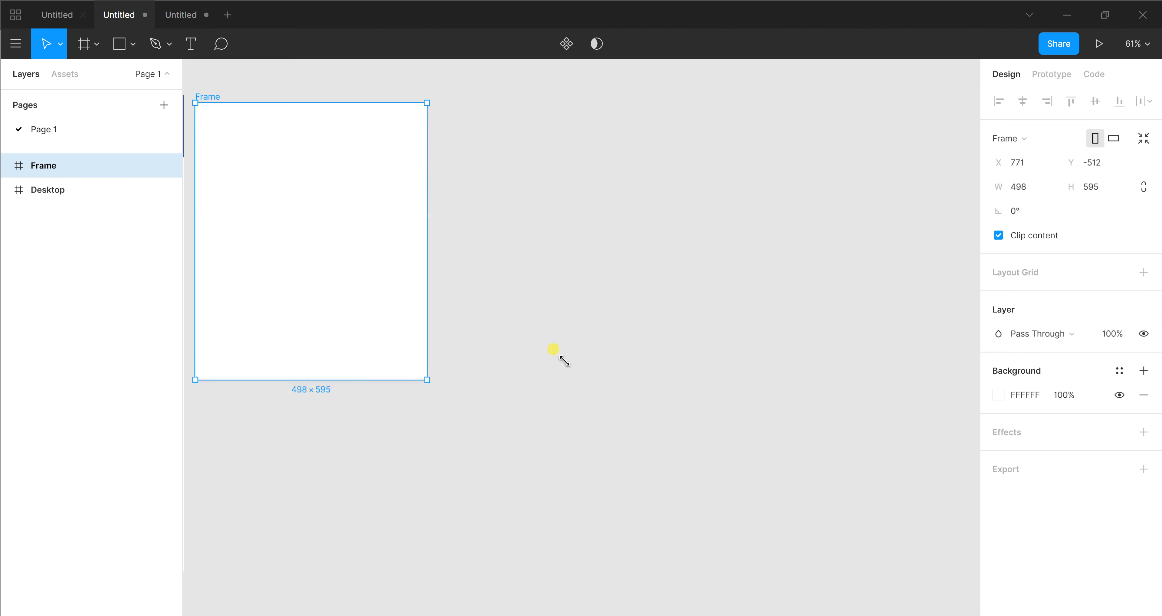
Draw an ellipse about 366 wide and 336 high in the left half of the frame
left_click(880, 551)
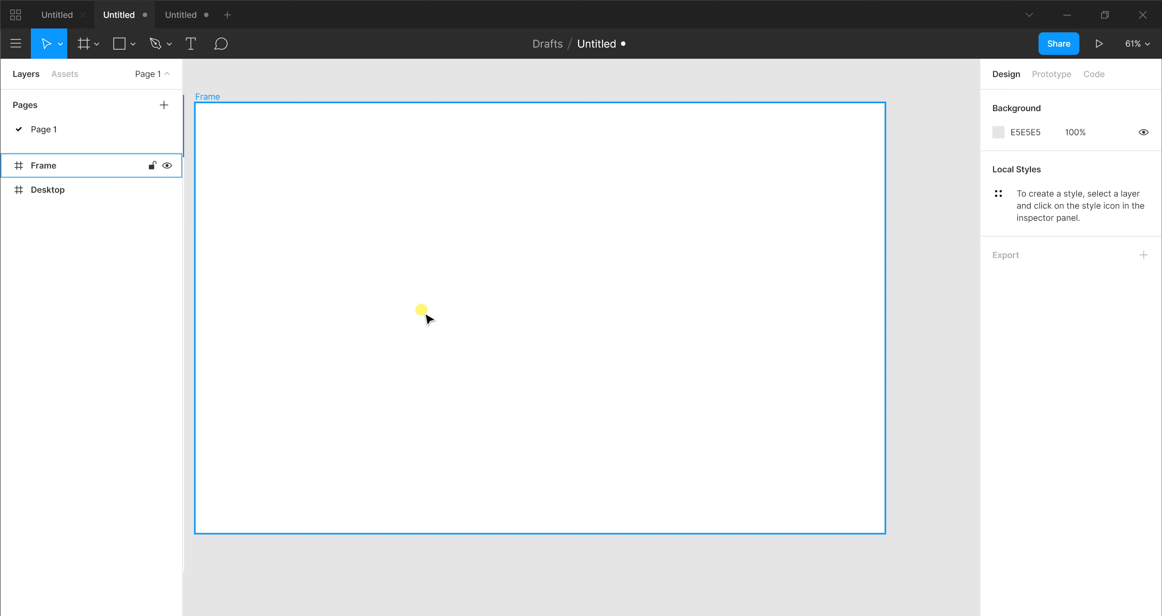
key("o")
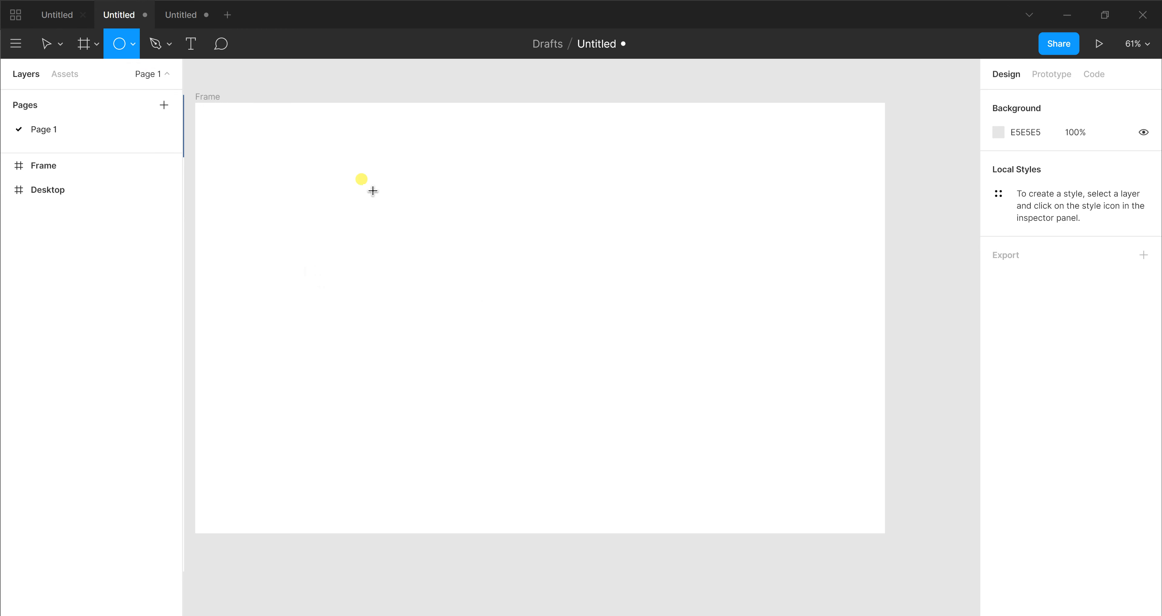
left_click(134, 45)
left_click(146, 133)
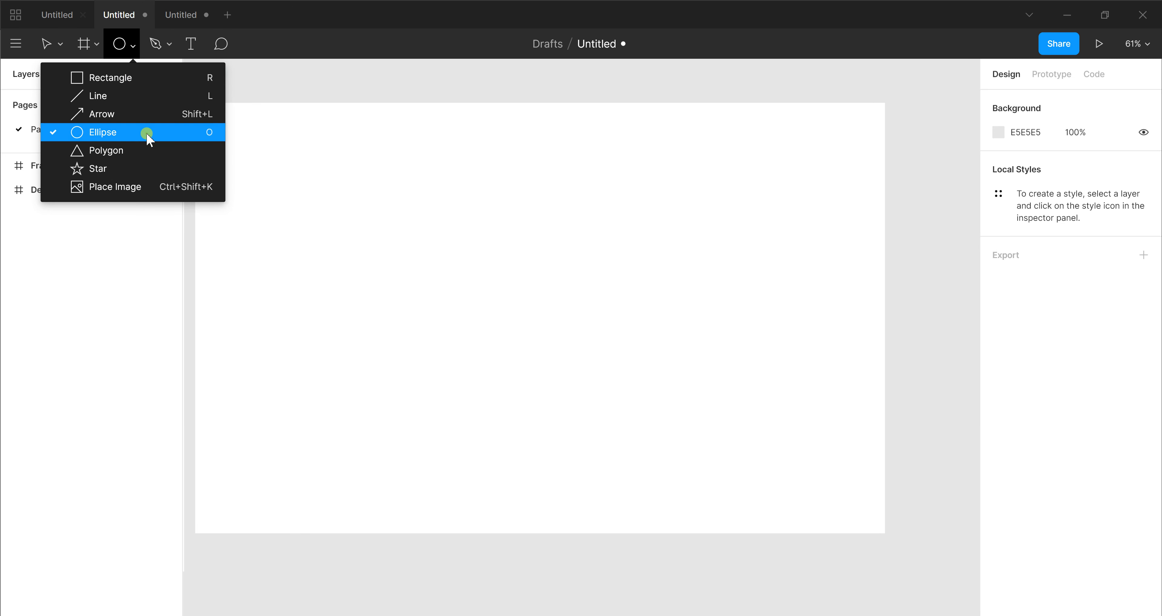
left_click_drag(275, 214, 328, 302)
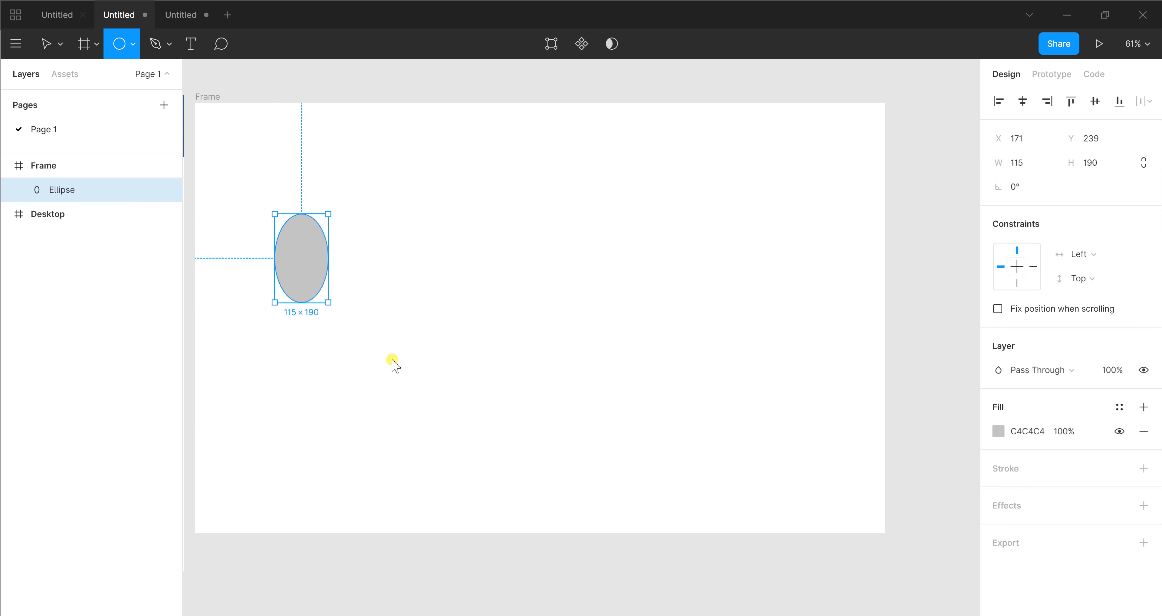
left_click_drag(392, 361, 445, 370)
left_click(476, 407)
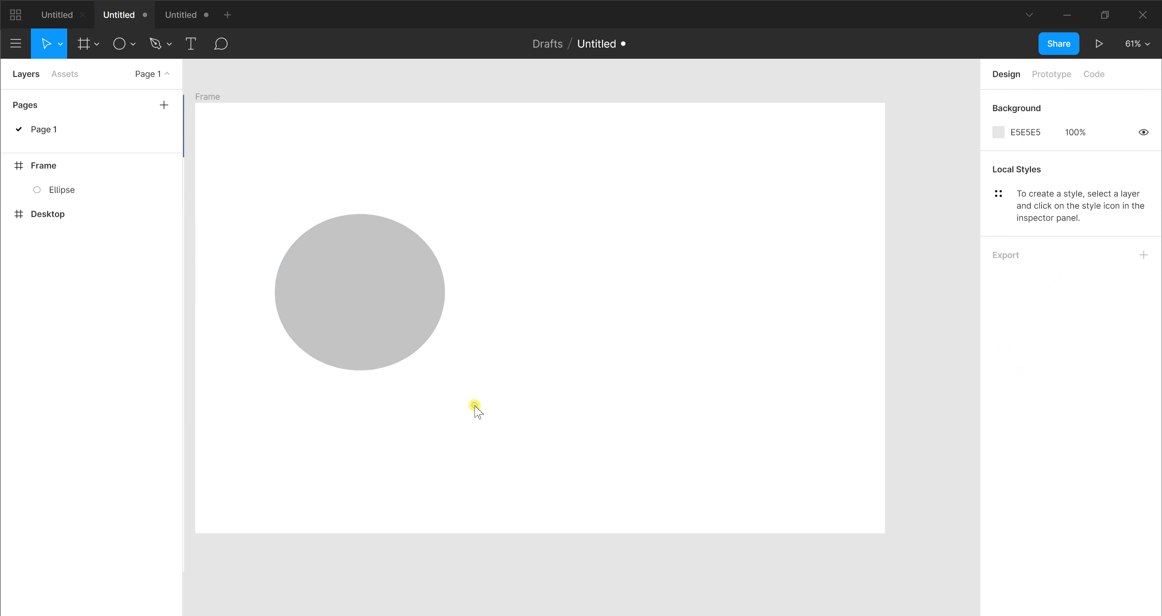
Set the ellipse's height to 366 to make a circle and move it slightly up to about X 174, Y 211
left_click(410, 324)
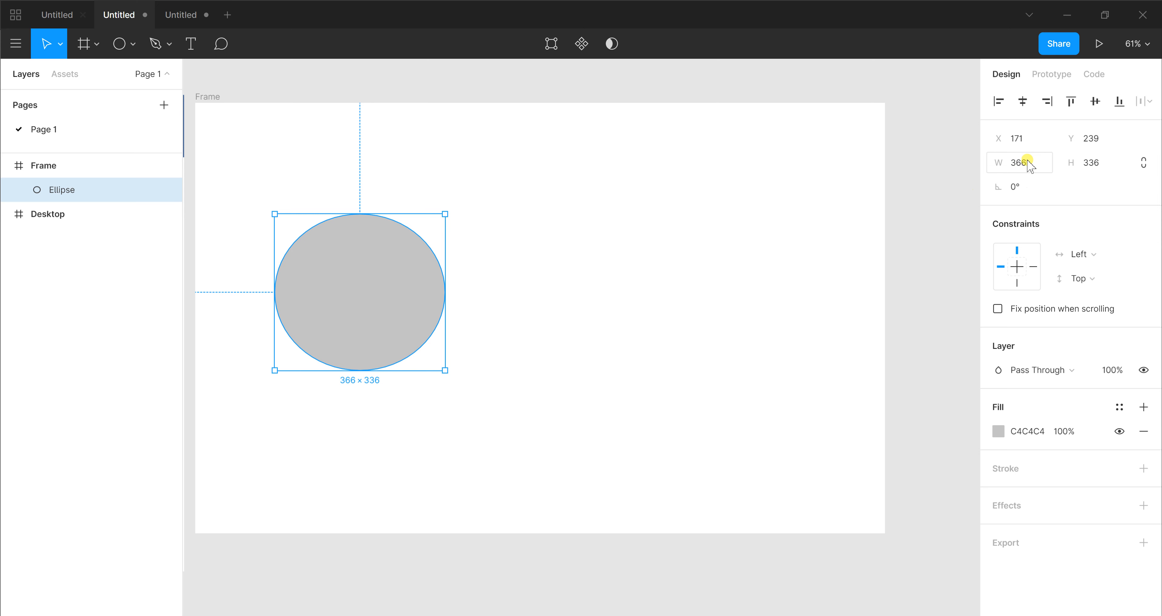
left_click(1100, 165)
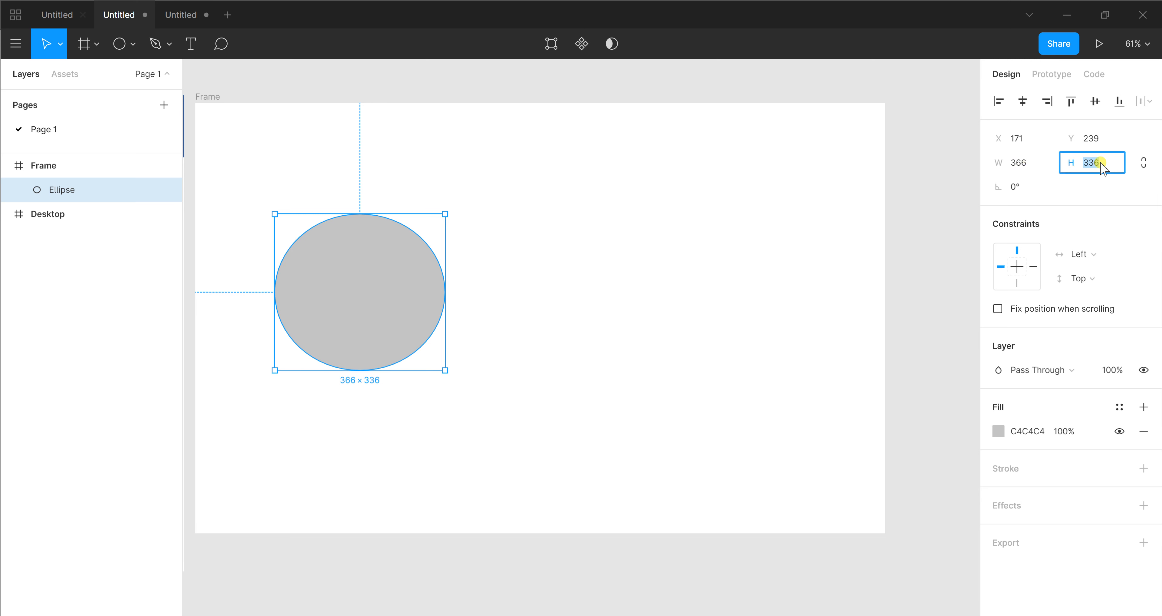
key("Return")
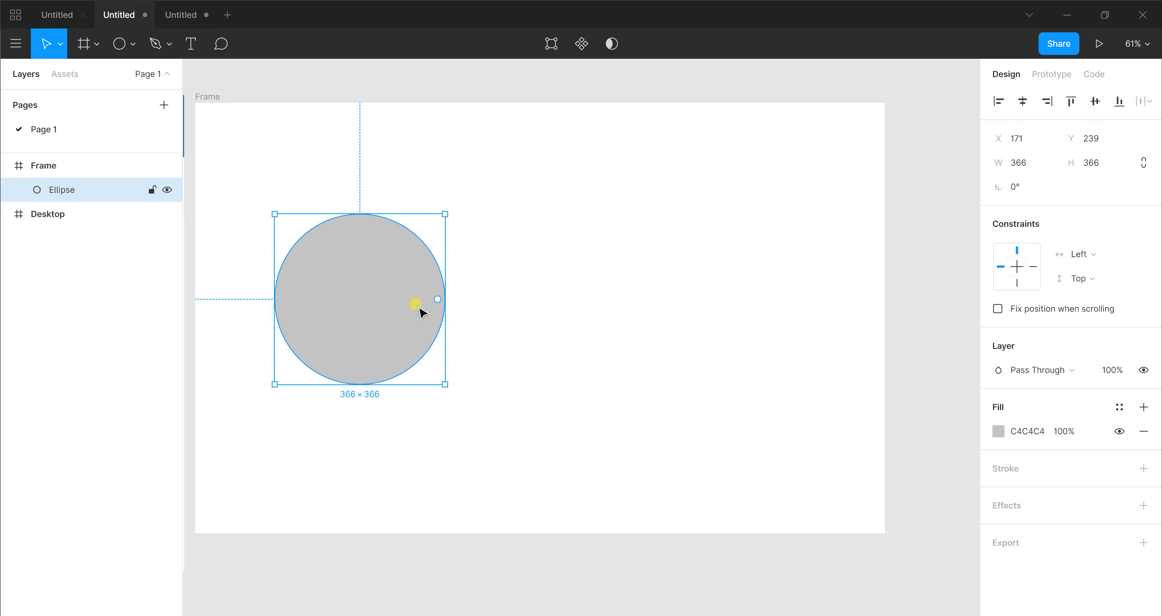
left_click_drag(420, 309, 422, 297)
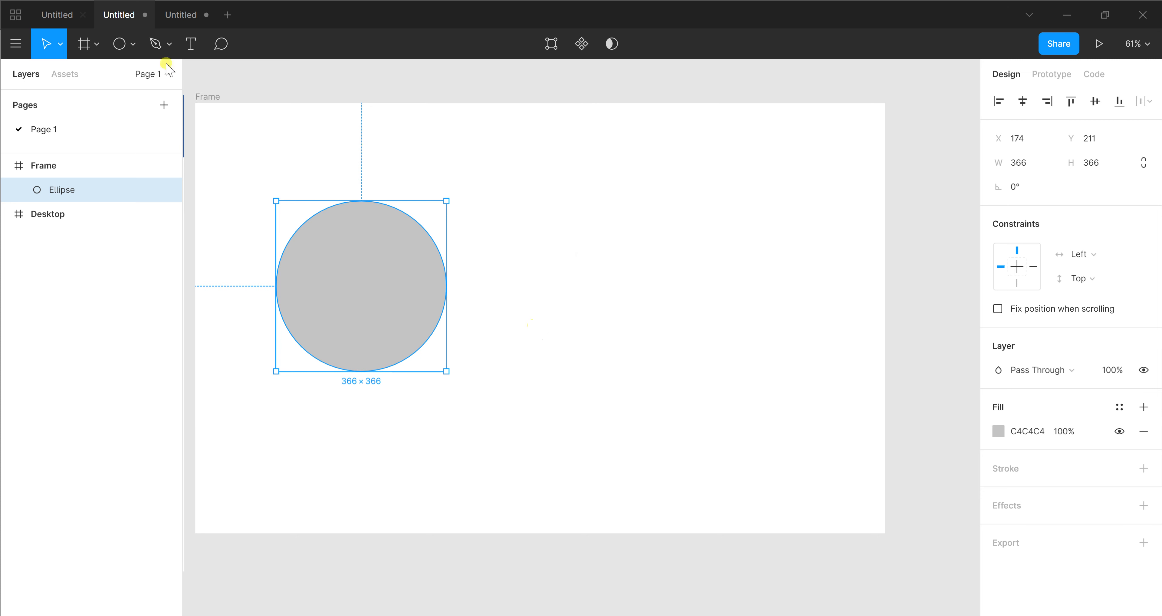
Draw a triangle about 273 × 209 inside the circle with the Polygon tool
left_click(131, 45)
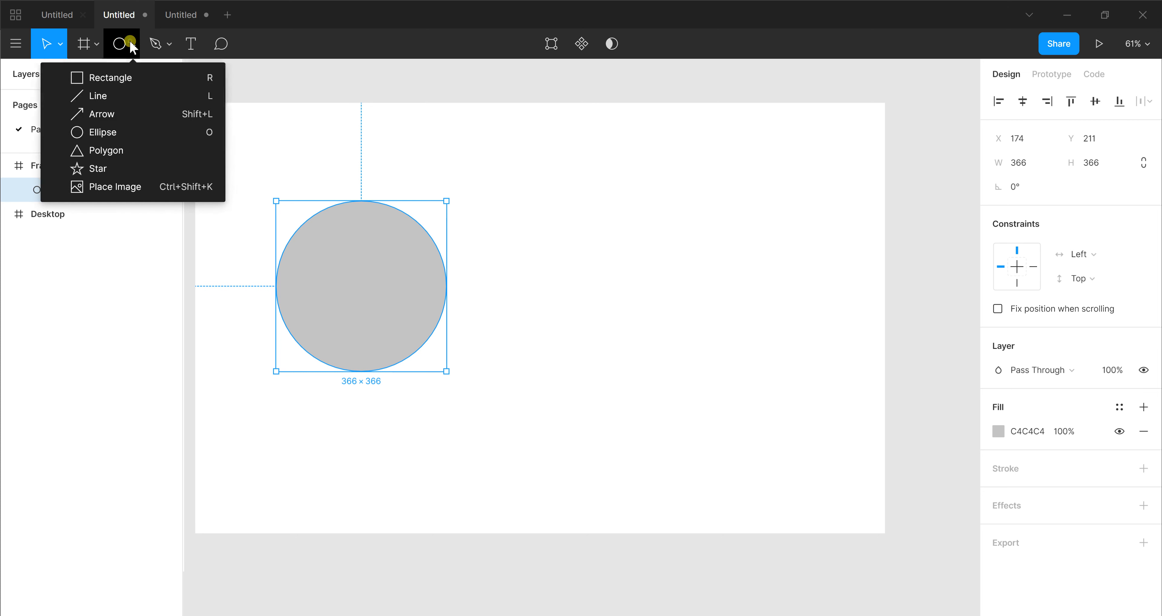
left_click(134, 152)
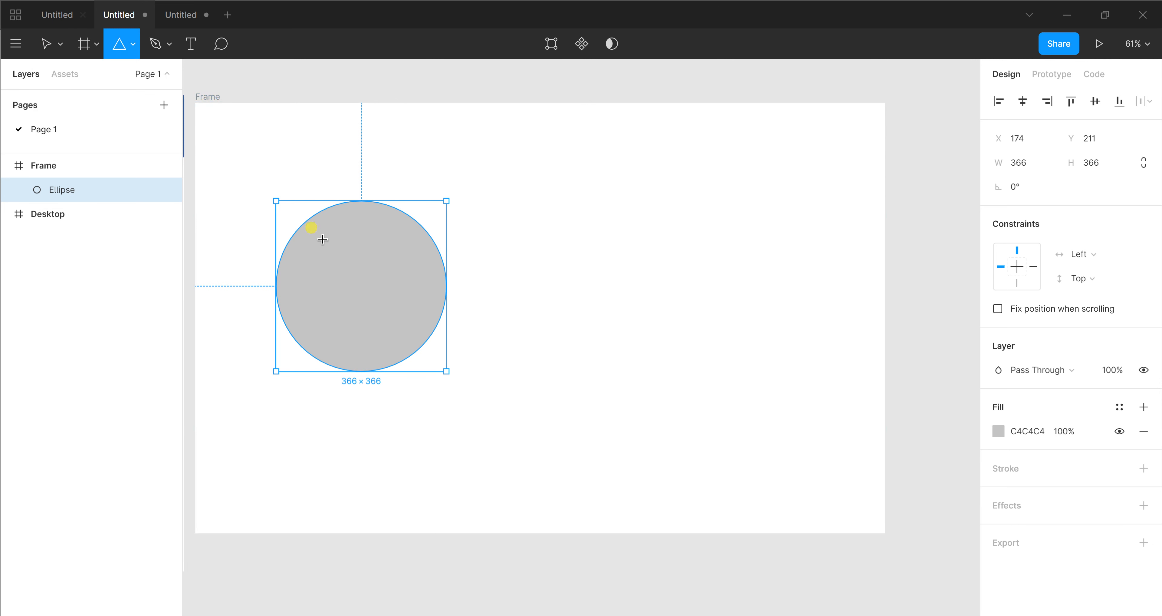
left_click_drag(327, 240, 384, 304)
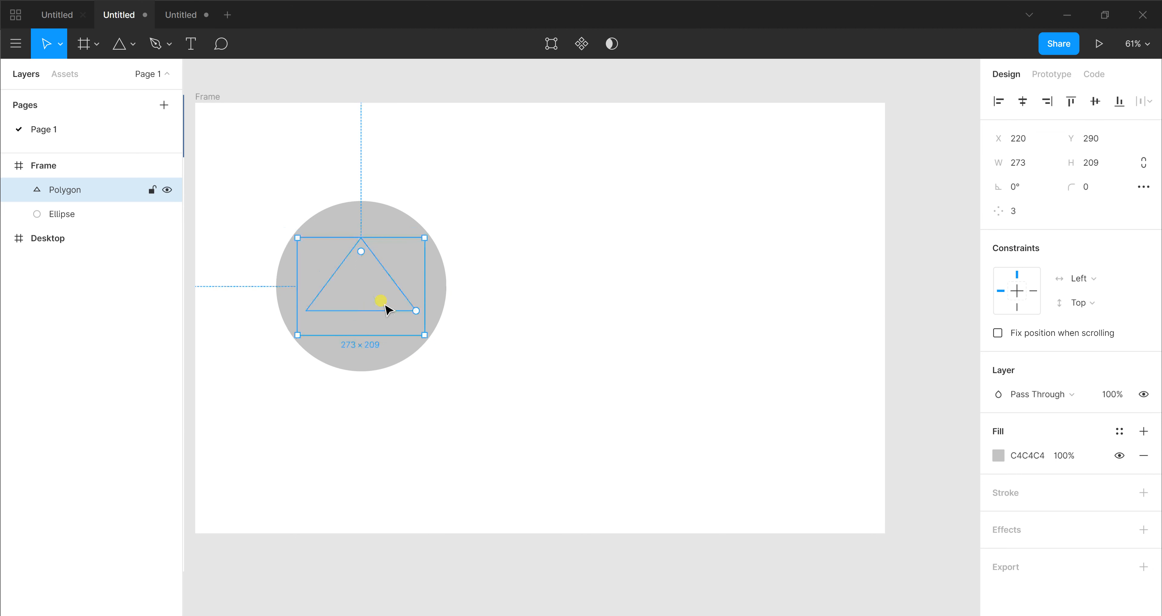
Change the triangle's fill colour to white, FFFFFF
left_click(998, 455)
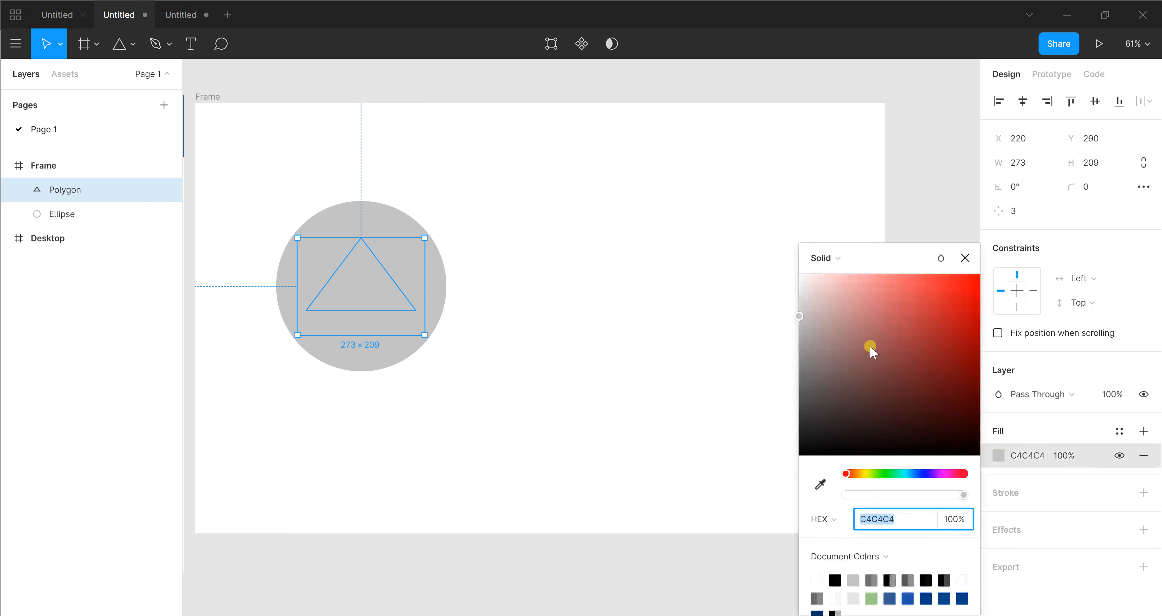
left_click_drag(799, 318, 790, 235)
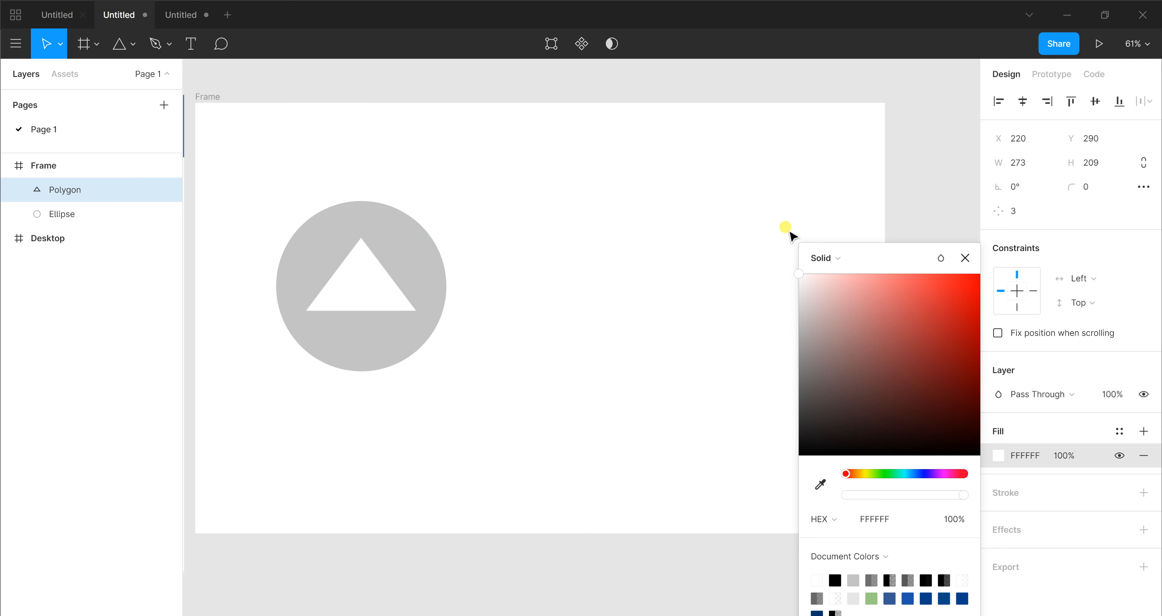
left_click(607, 233)
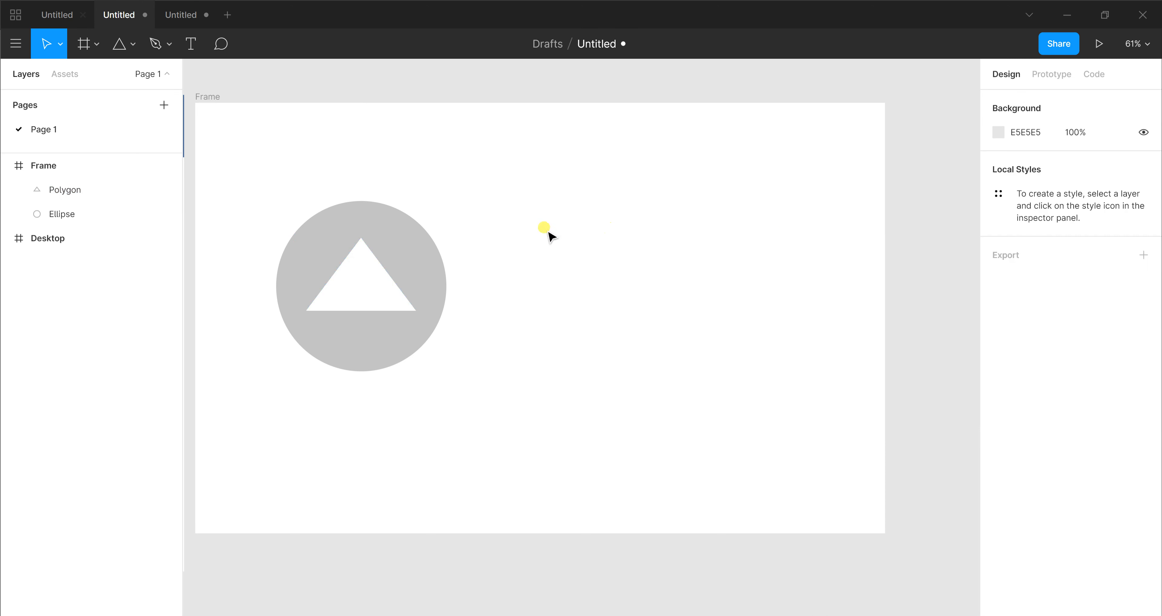
Try selecting the circle and triangle together individually, with an enclosing marquee and through their layers, clearing the selection each time
left_click(428, 246)
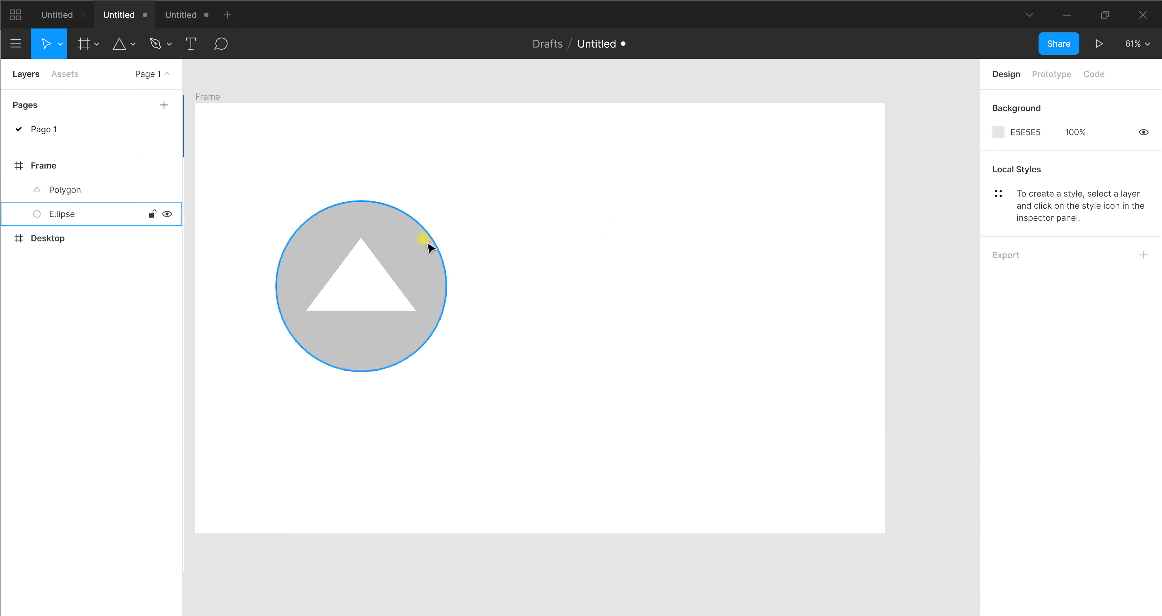
left_click(381, 295)
left_click(518, 223)
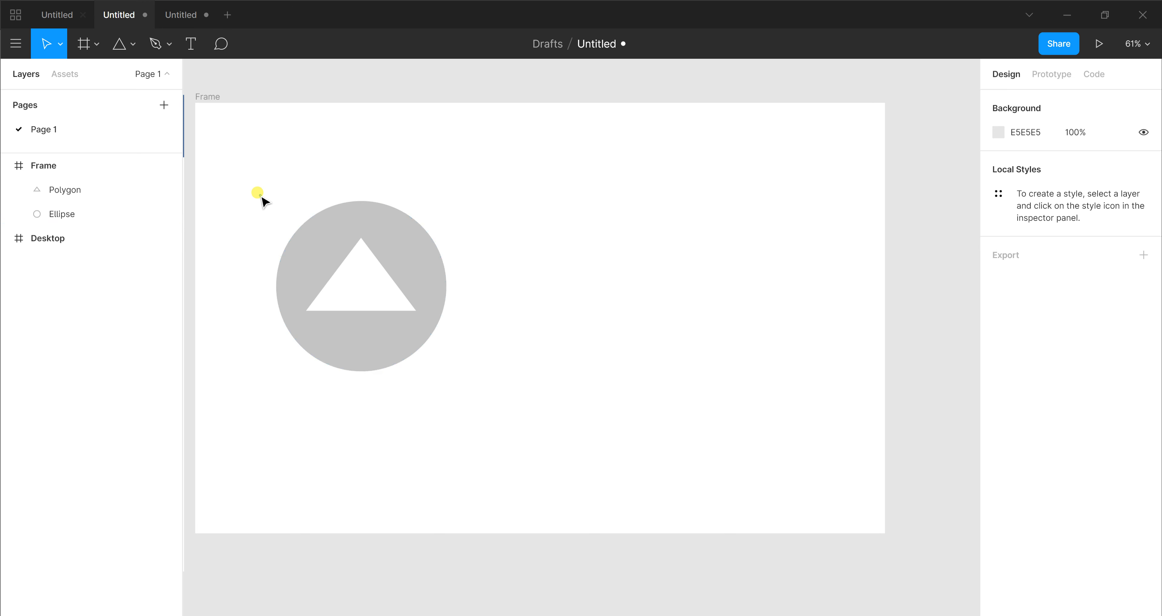
left_click_drag(261, 196, 509, 366)
left_click(547, 388)
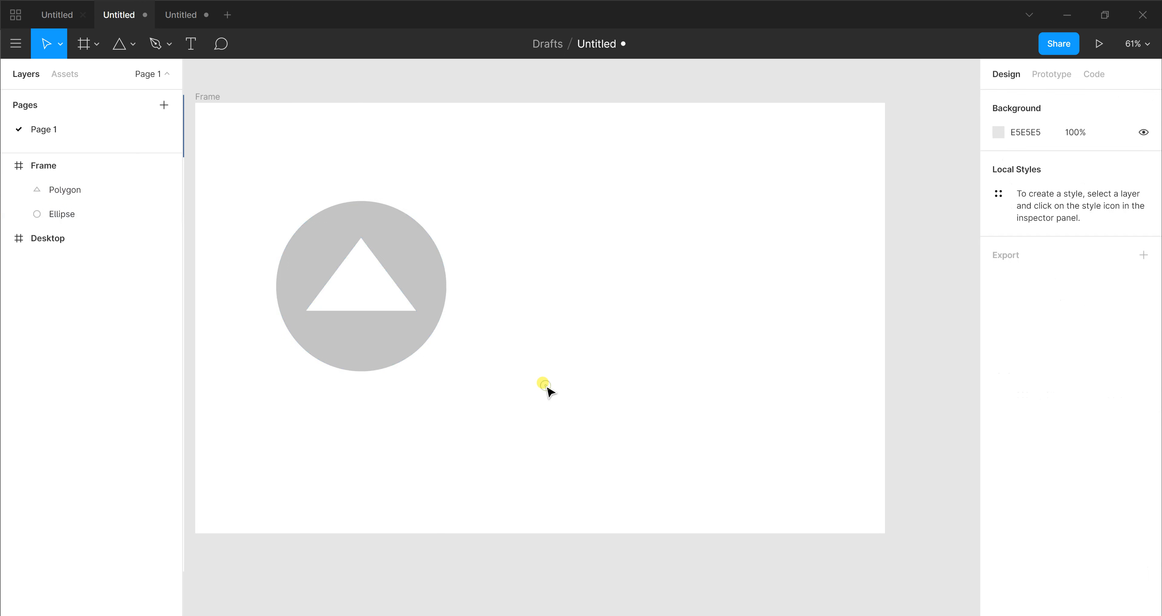
left_click(96, 190)
left_click(92, 214, "shift")
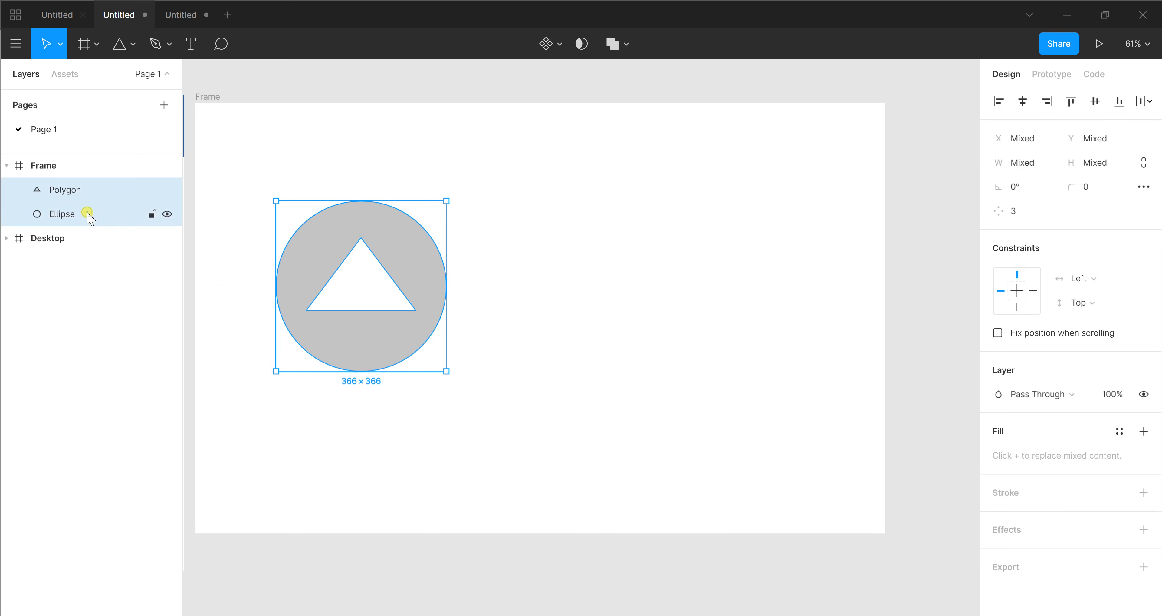
left_click(499, 357)
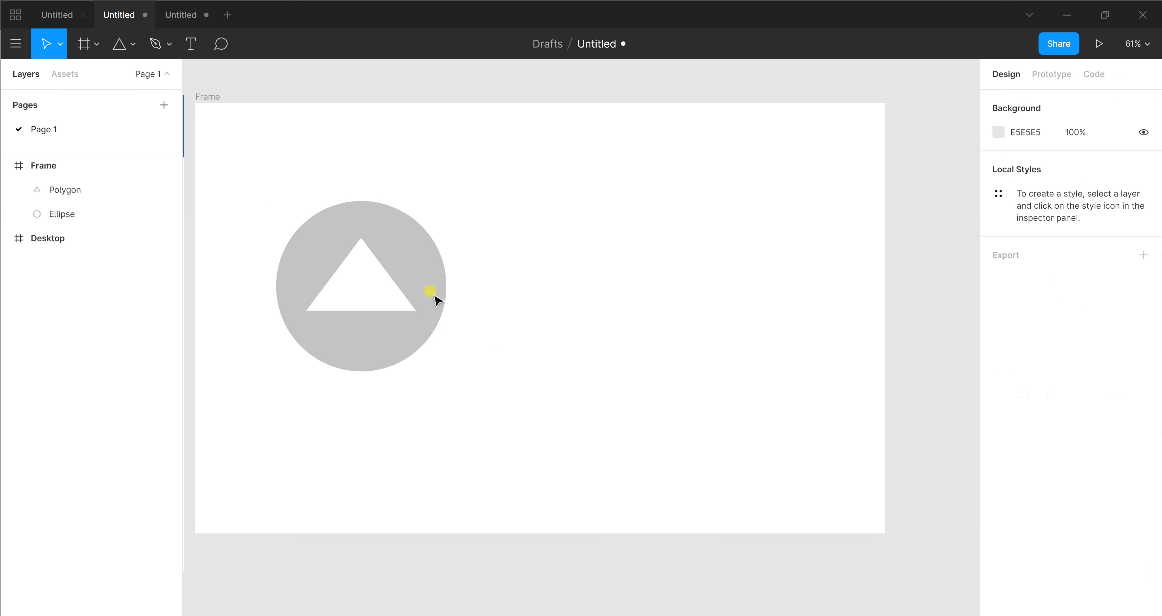
left_click(435, 295)
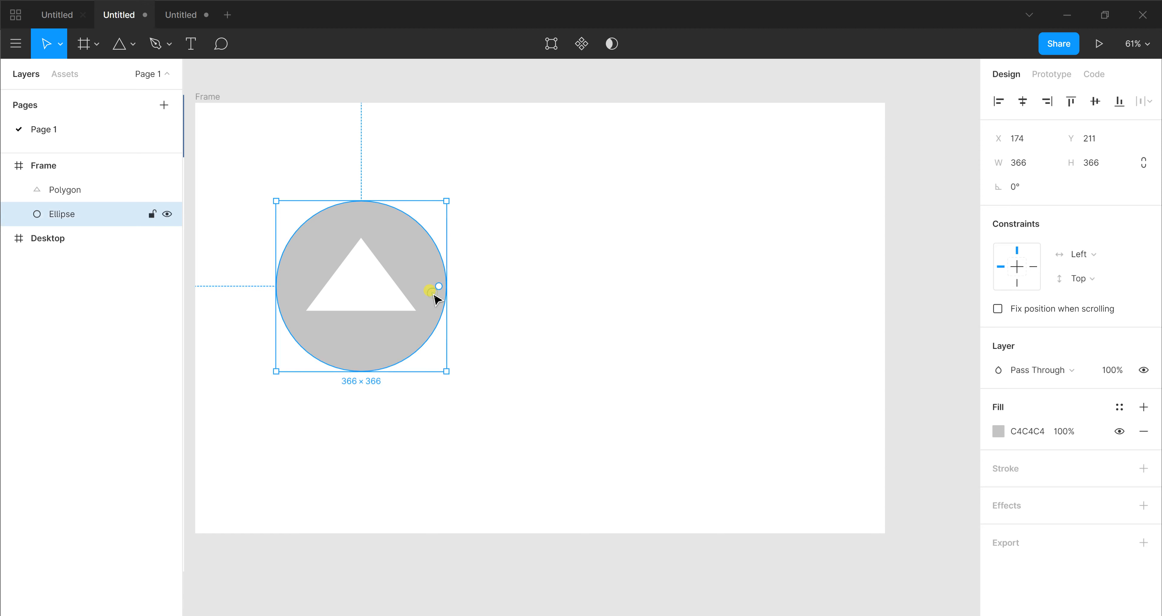
left_click(388, 298, "shift")
left_click(571, 339)
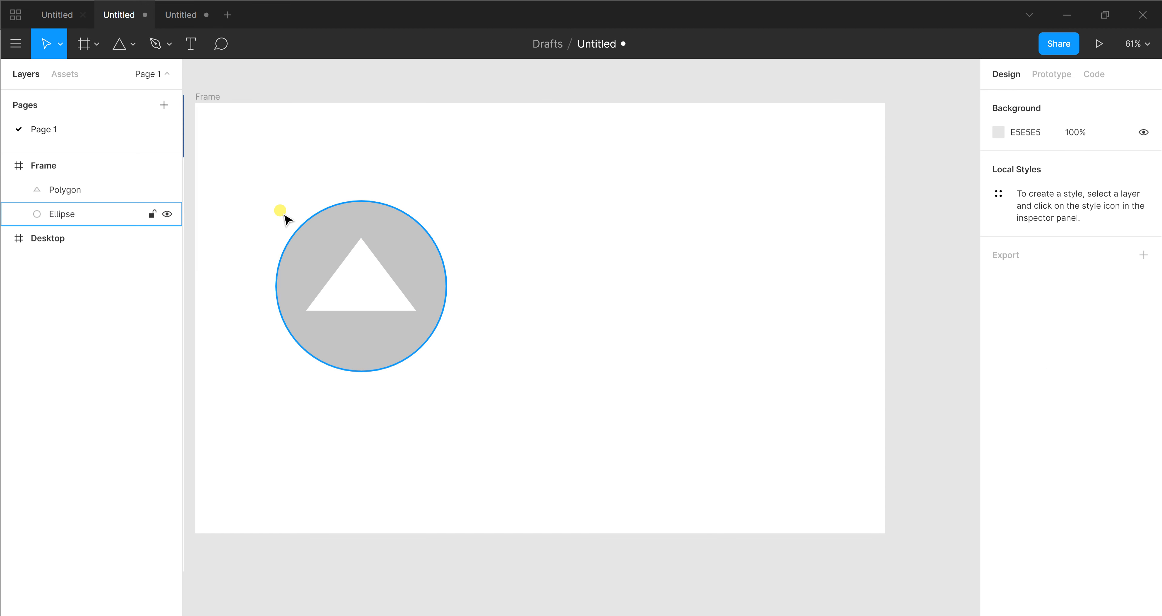
left_click_drag(239, 208, 487, 333)
left_click(554, 365)
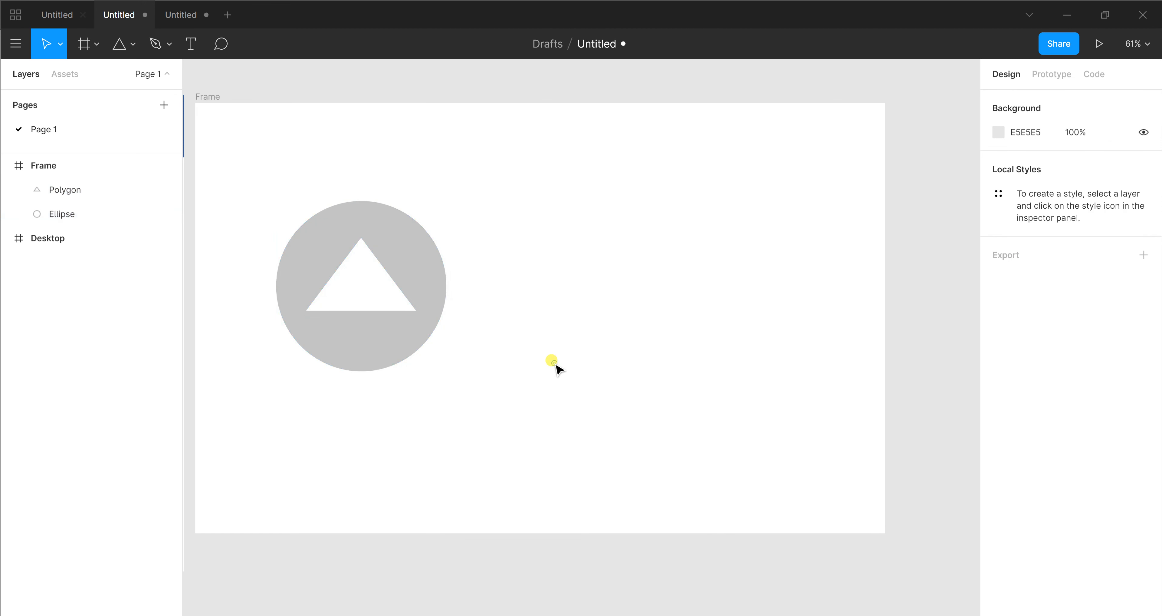
left_click(105, 191)
left_click(97, 216, "shift")
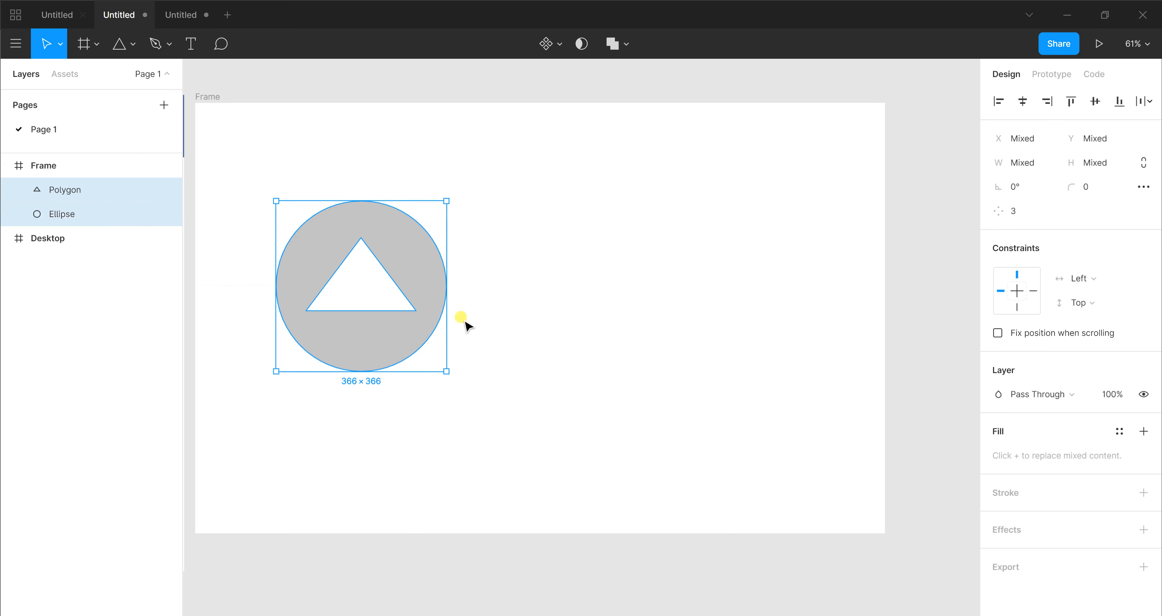
left_click(462, 316)
Select the circle and the triangle and combine them with Union Selection
left_click(440, 277)
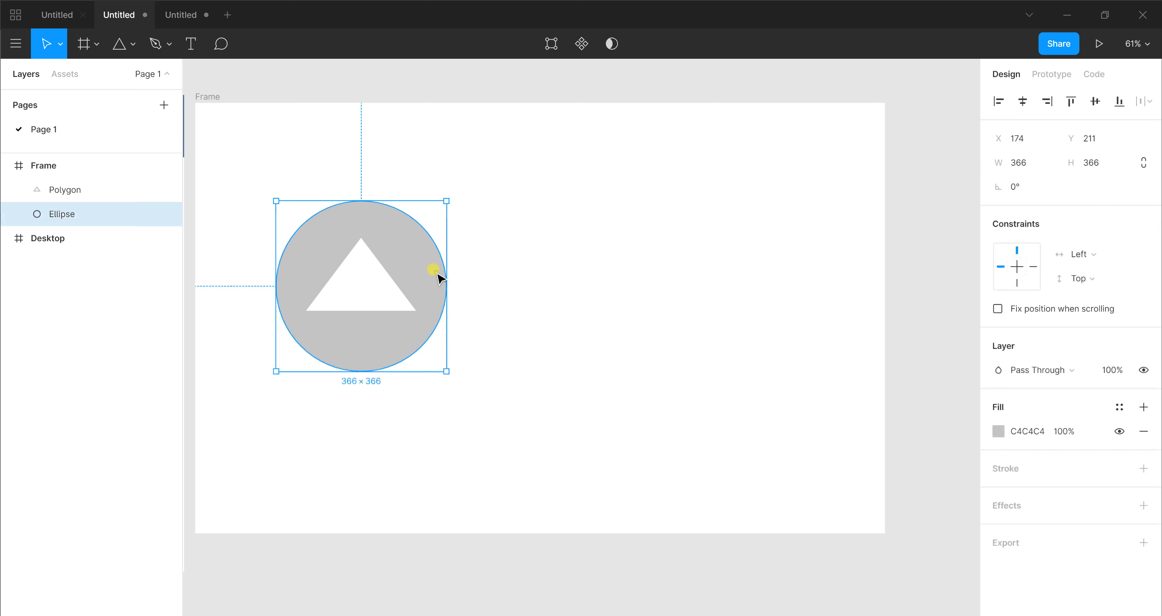
left_click(400, 291, "shift")
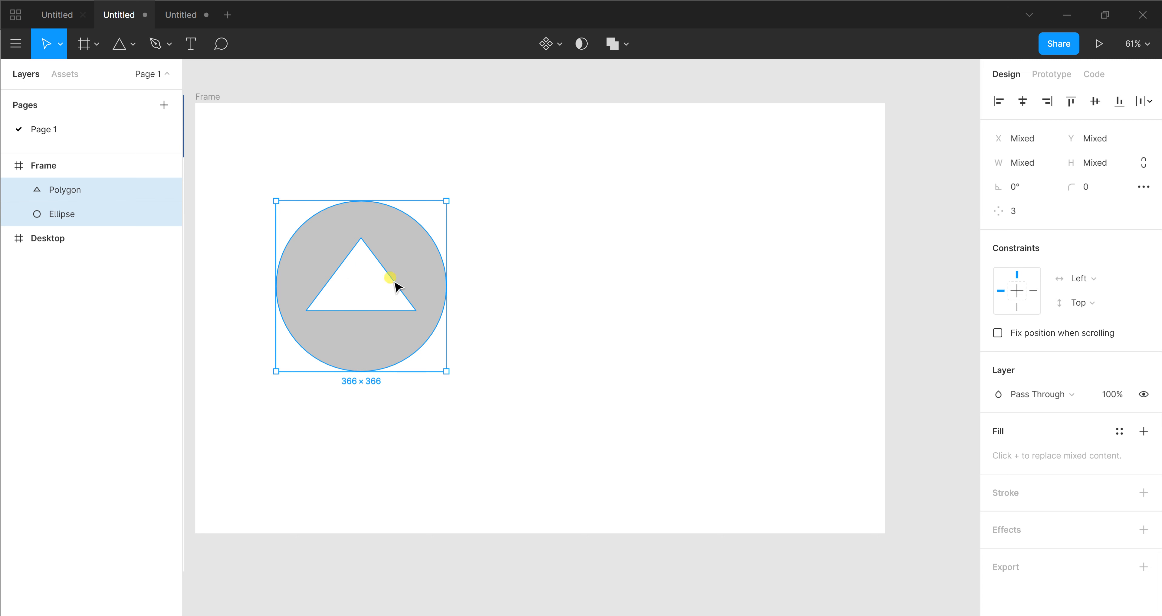
left_click(627, 44)
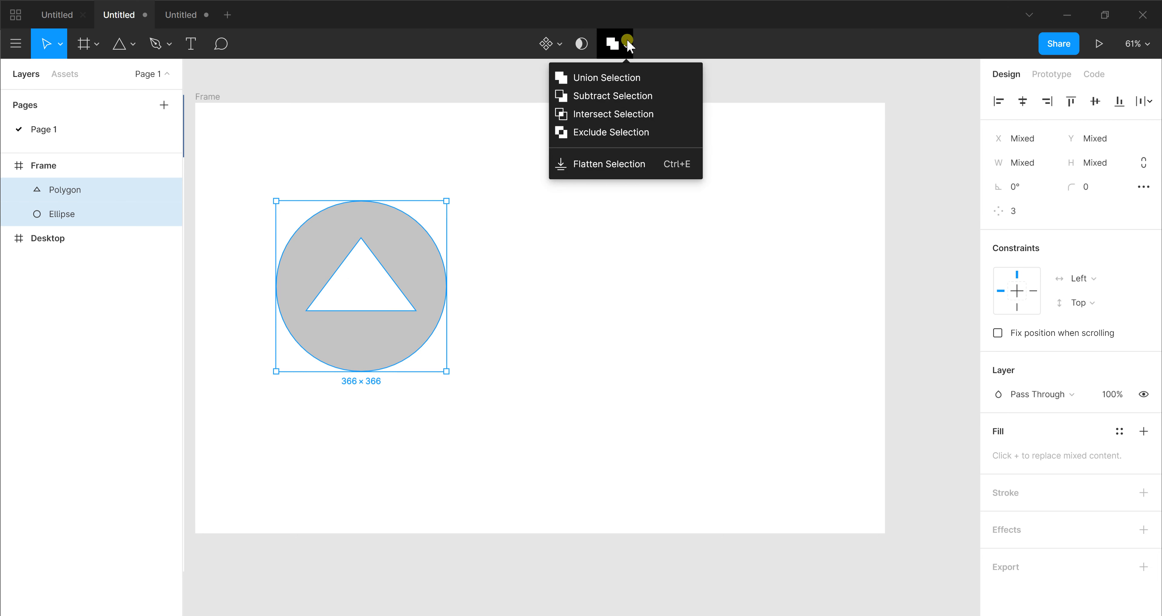
left_click(634, 77)
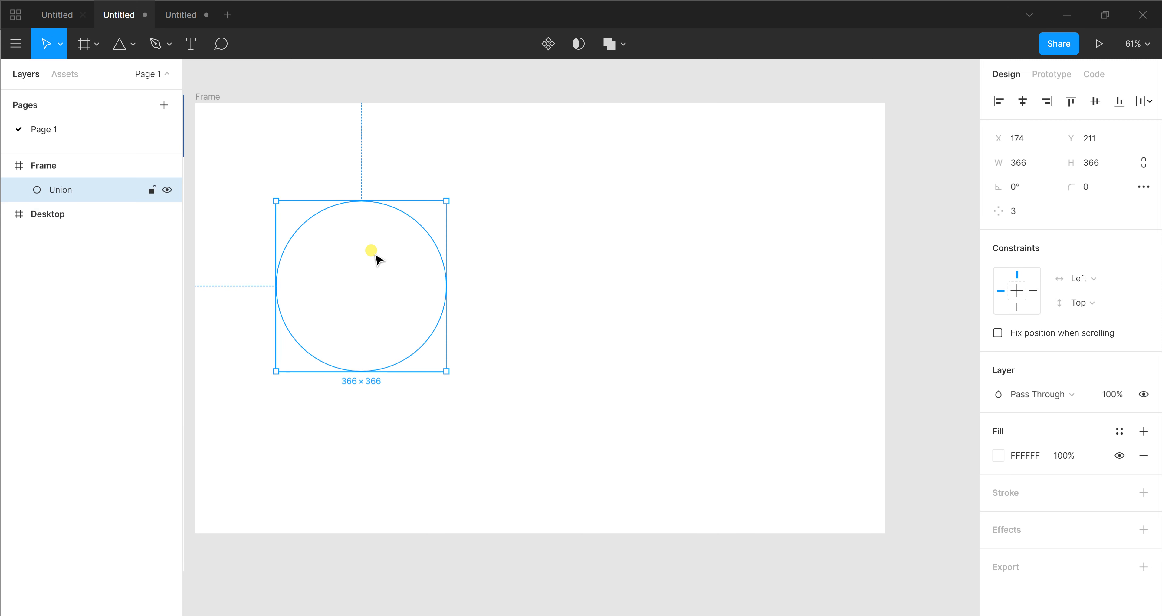
Try other fill colours on the united shape, then split it back into the separate polygon and ellipse
left_click(996, 452)
left_click(996, 455)
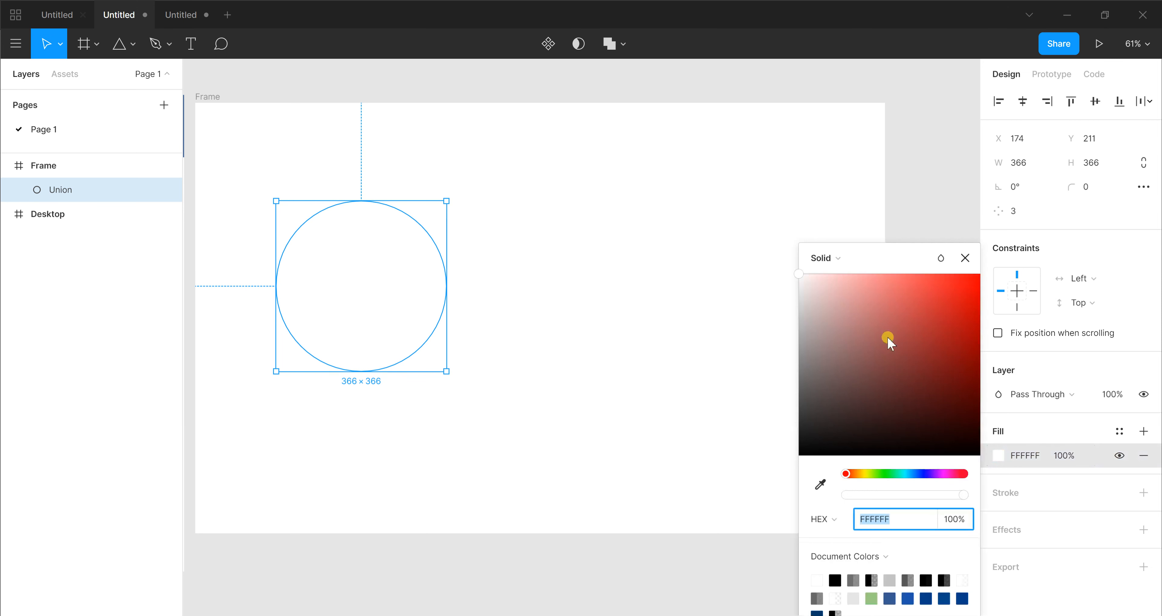
mouse_move(887, 336)
left_mouse_down()
mouse_move(1006, 341)
mouse_move(773, 311)
mouse_move(740, 258)
left_mouse_up()
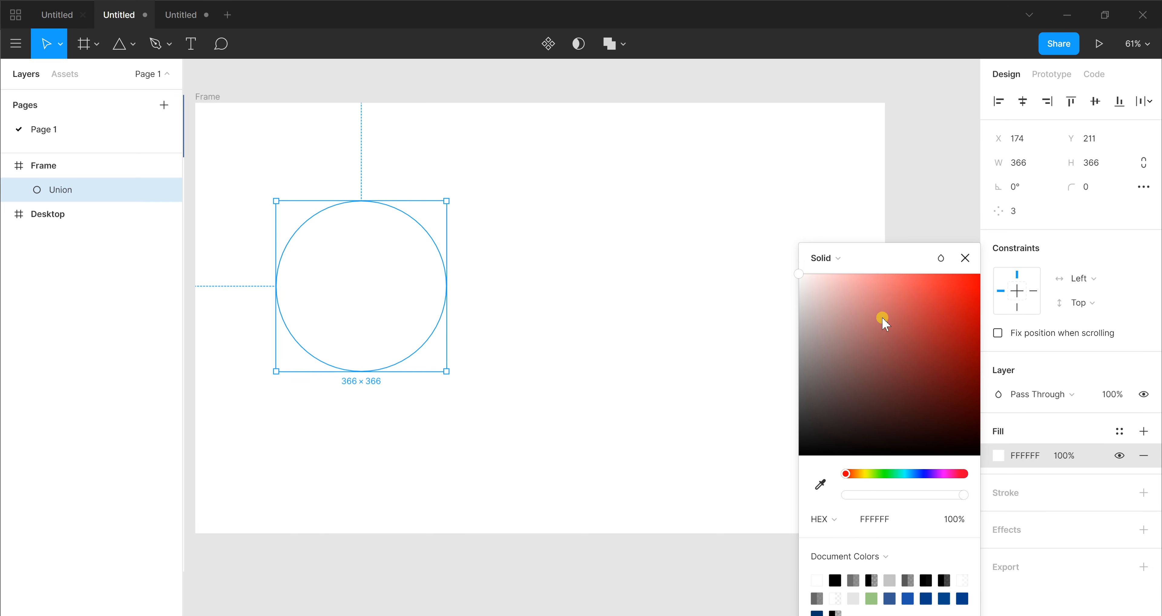
key("ctrl+shift+g")
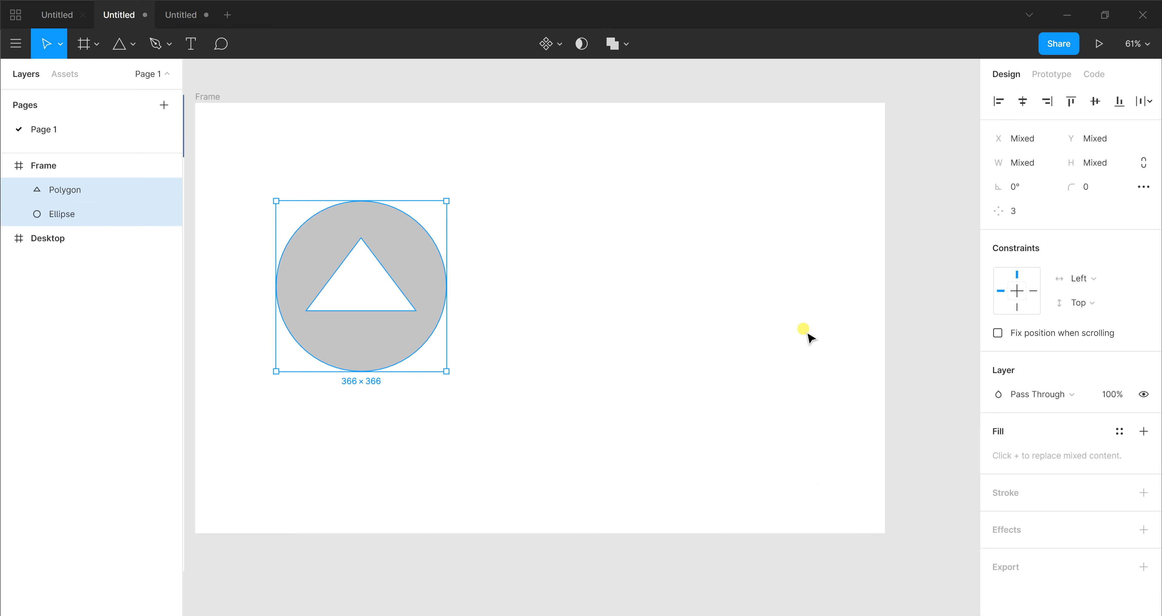
Subtract the triangle from the circle with Subtract Selection and move the shape to about X 519, Y 245
left_click(625, 48)
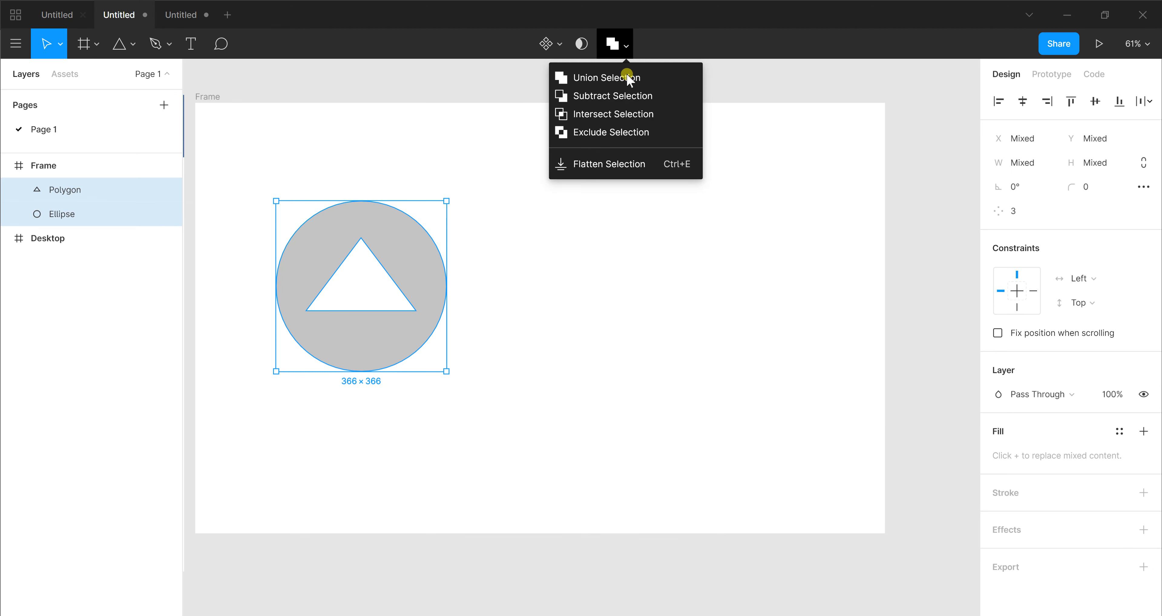
left_click(632, 100)
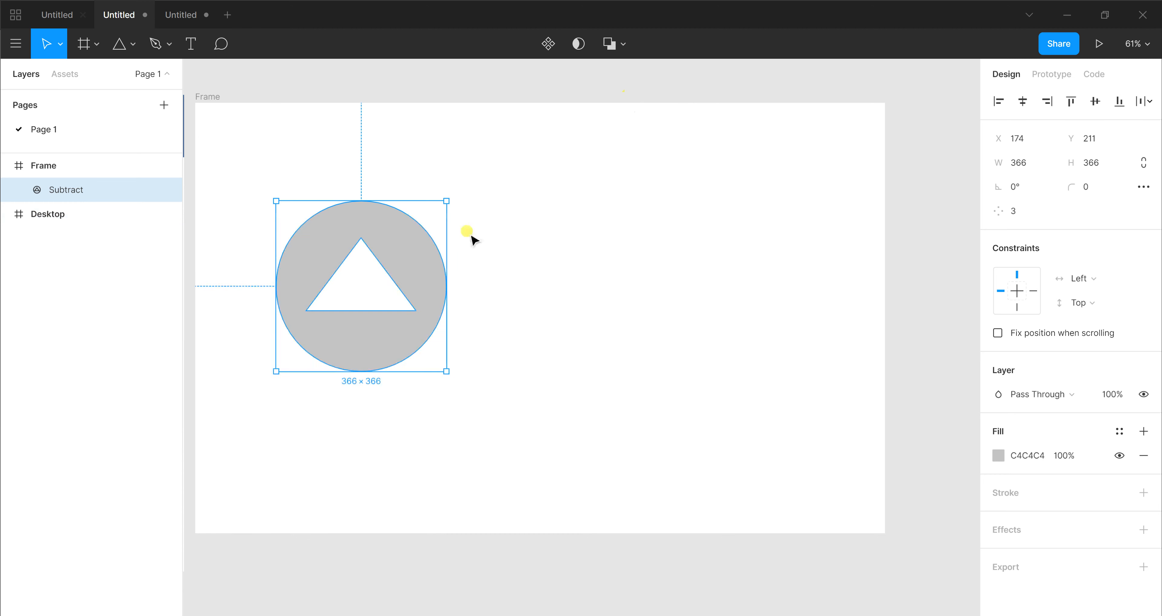
left_click_drag(424, 264, 584, 280)
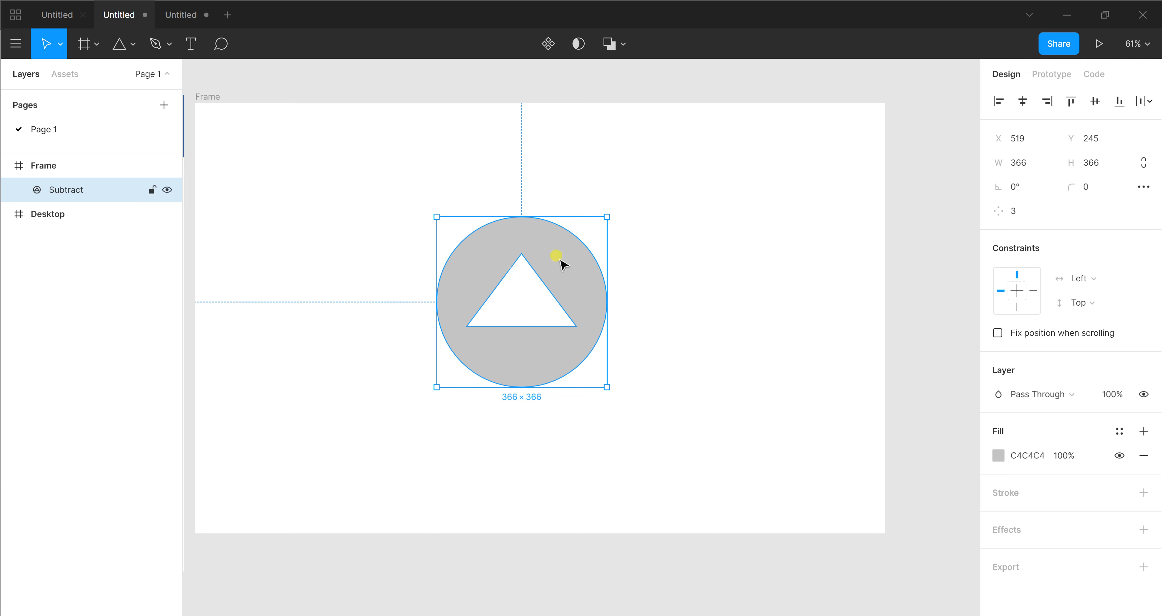
Set the subtracted shape's fill colour to B41010
left_click(996, 456)
type("B41010")
key("Return")
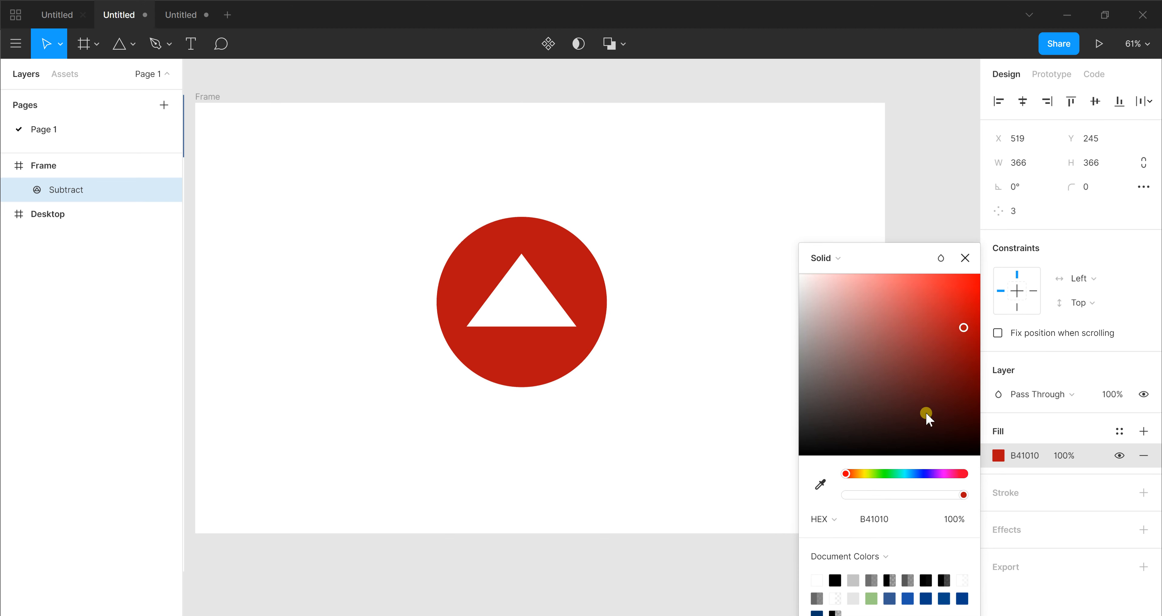
Try the fill colours 9DB410, 8A9D11 and 1E1F1B on the subtracted shape
left_click(868, 473)
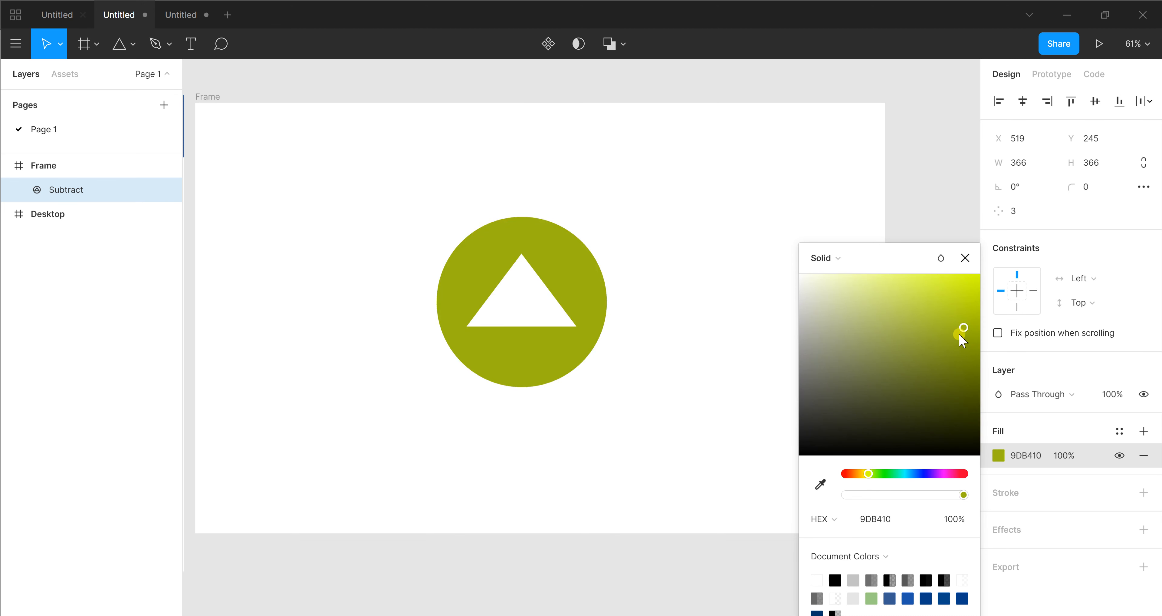
mouse_move(960, 336)
left_mouse_down()
mouse_move(981, 249)
mouse_move(969, 333)
mouse_move(982, 323)
mouse_move(980, 277)
mouse_move(961, 344)
left_mouse_up()
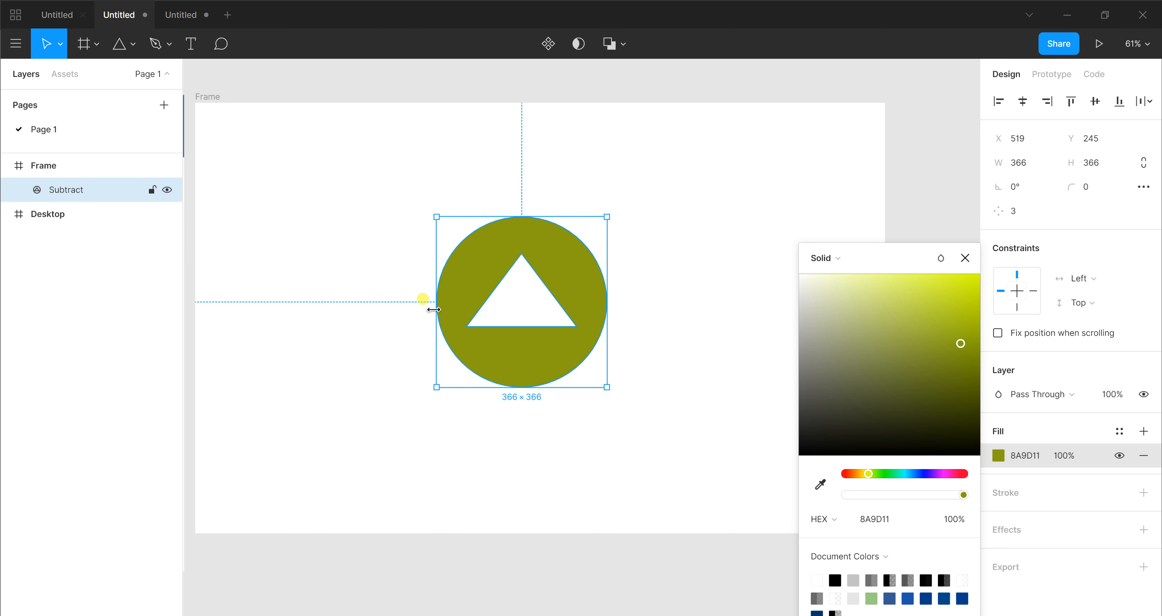
left_click(819, 436)
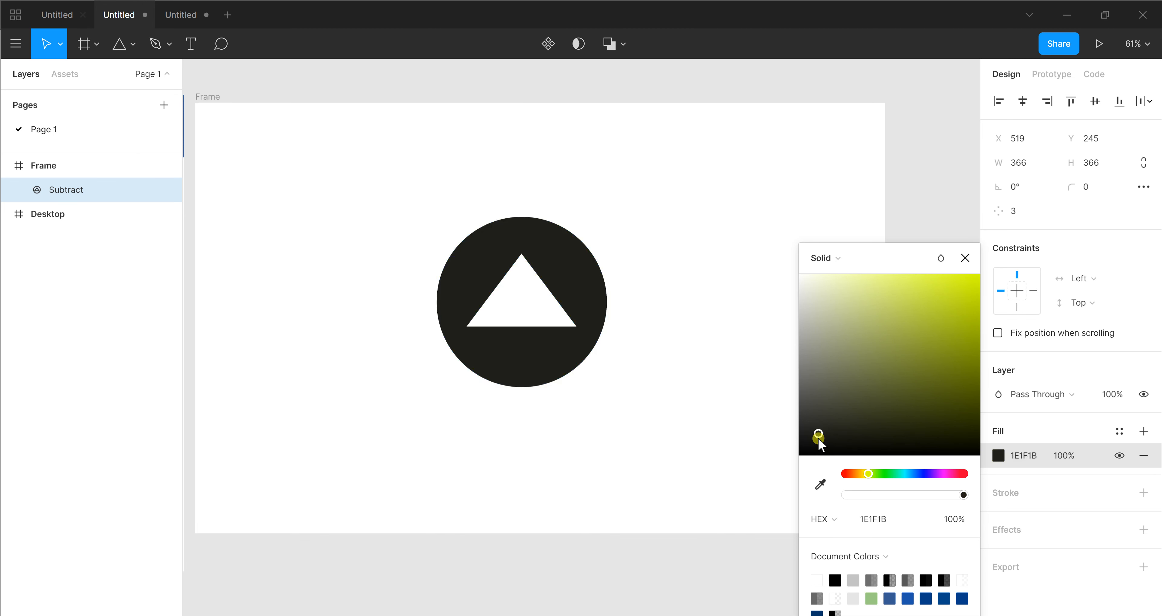
Undo the recolouring, the move and the subtraction to restore the separate grey circle and white triangle
key("ctrl+z")
key("ctrl+z")
key("ctrl+z")
key("ctrl+z")
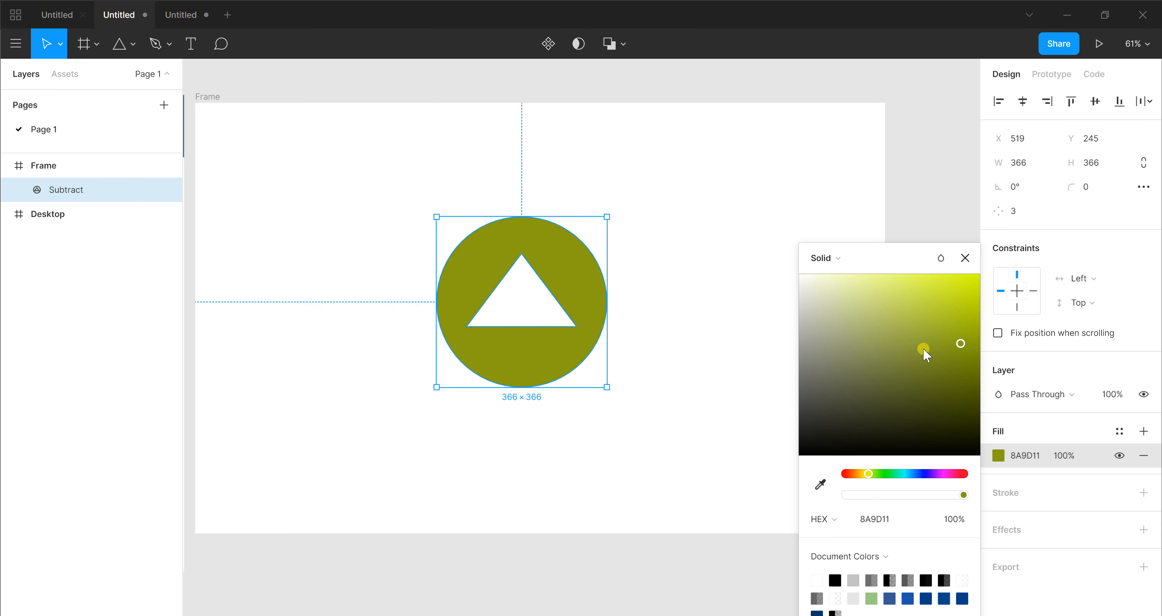
key("ctrl+z")
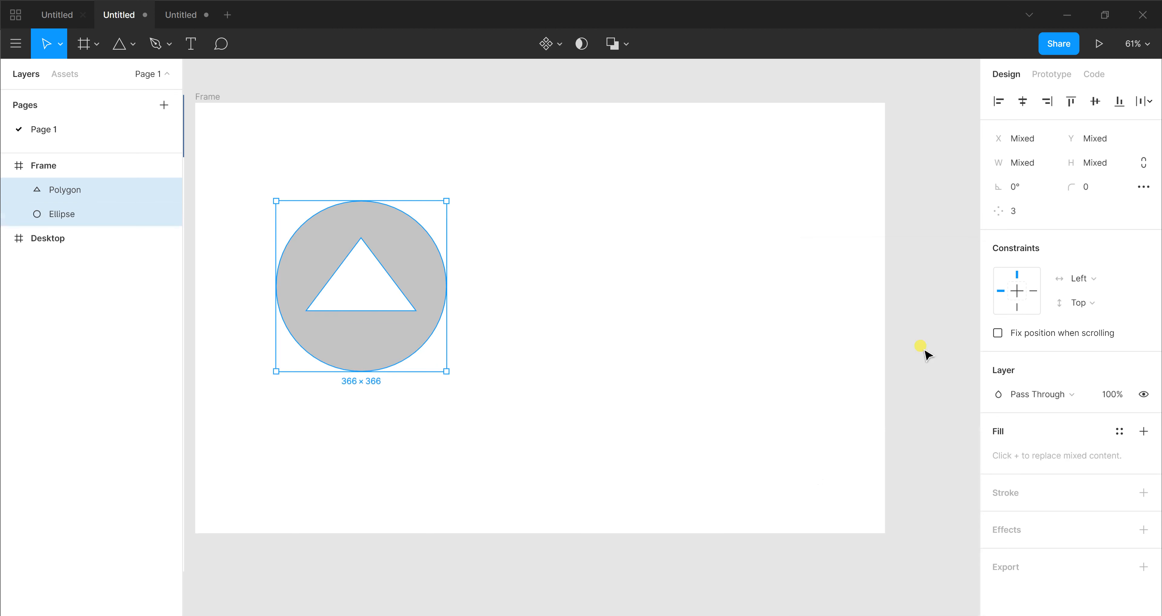
Combine the circle and the triangle with Intersect Selection, then delete the intersected shape
left_click(623, 35)
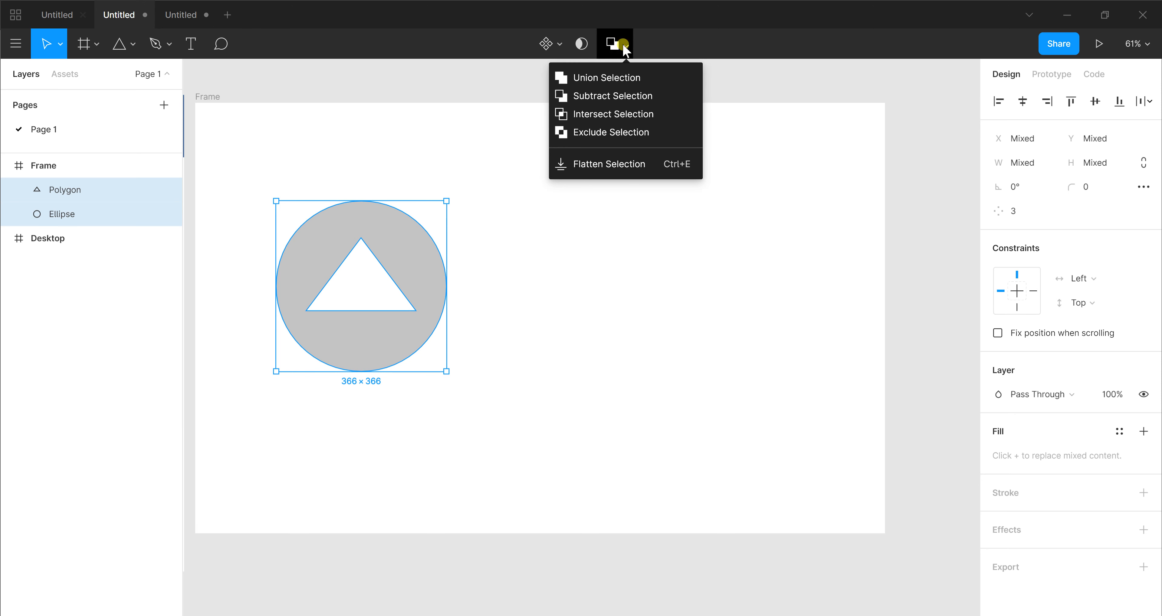
left_click(629, 117)
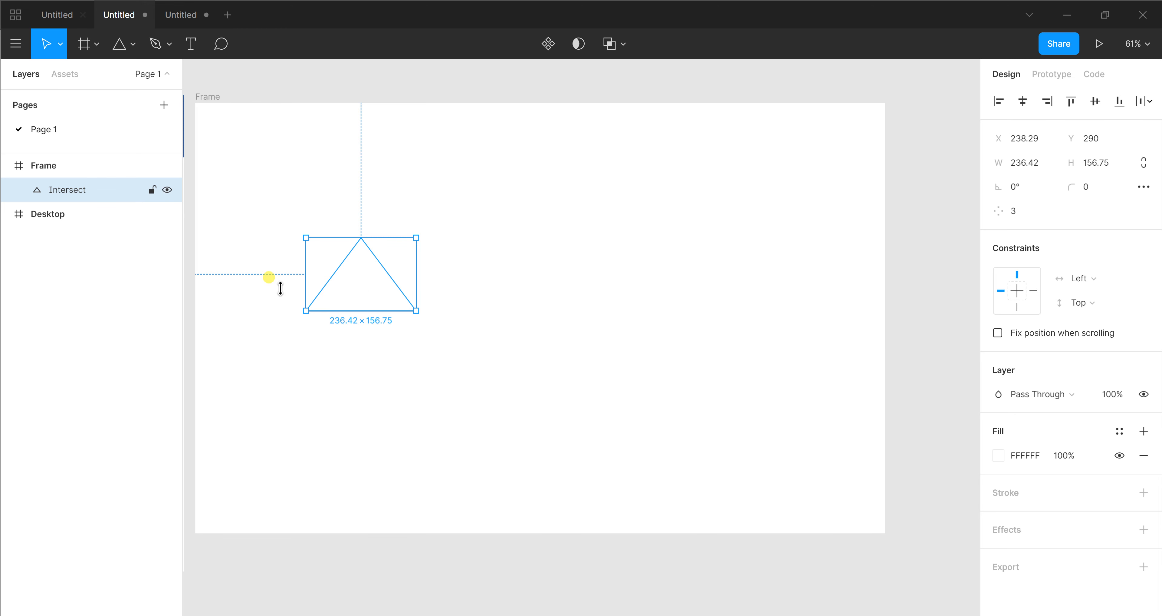
key("Delete")
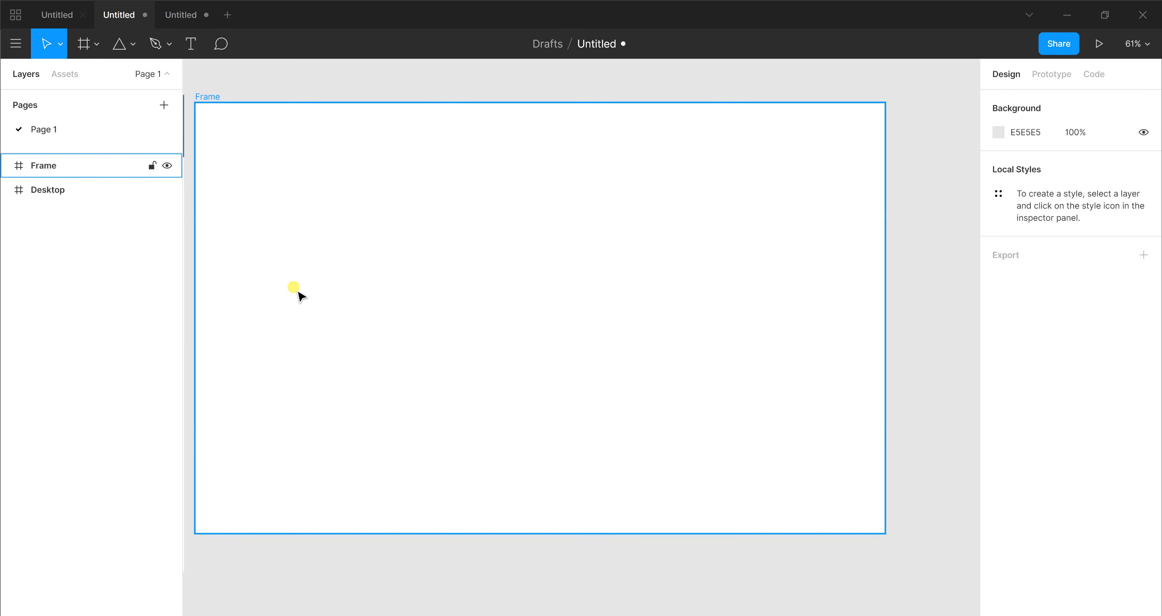
Draw an ellipse about 304 × 319 in the frame and place a duplicate beside it, overlapping it by about 101
key("o")
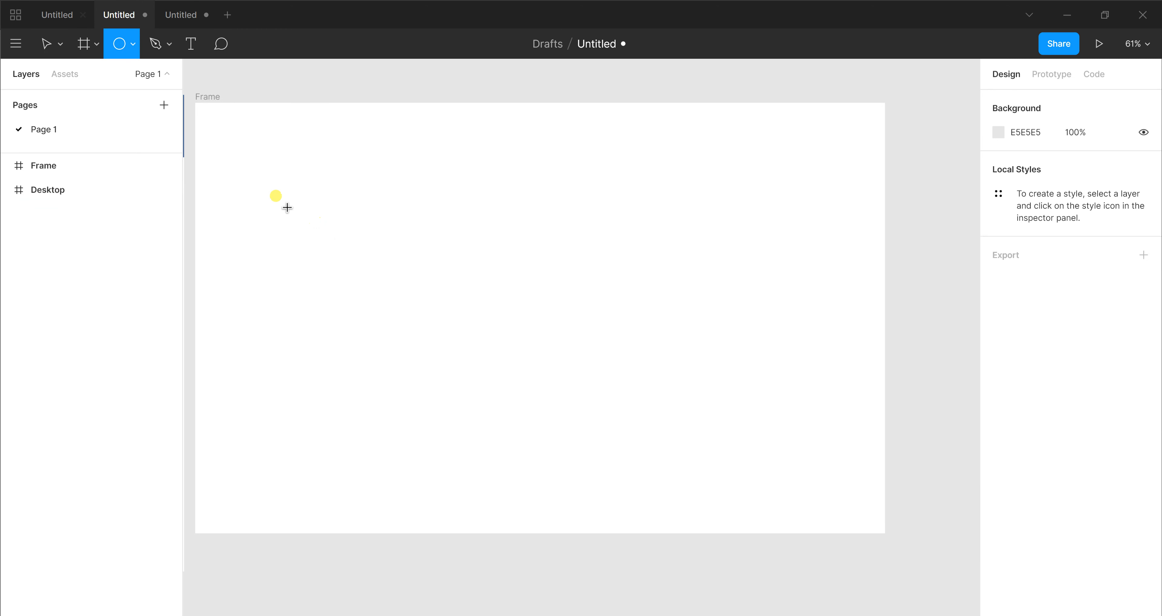
mouse_move(258, 195)
left_mouse_down()
mouse_move(342, 293)
mouse_move(369, 297)
left_mouse_up()
left_click_drag(401, 346, 400, 343)
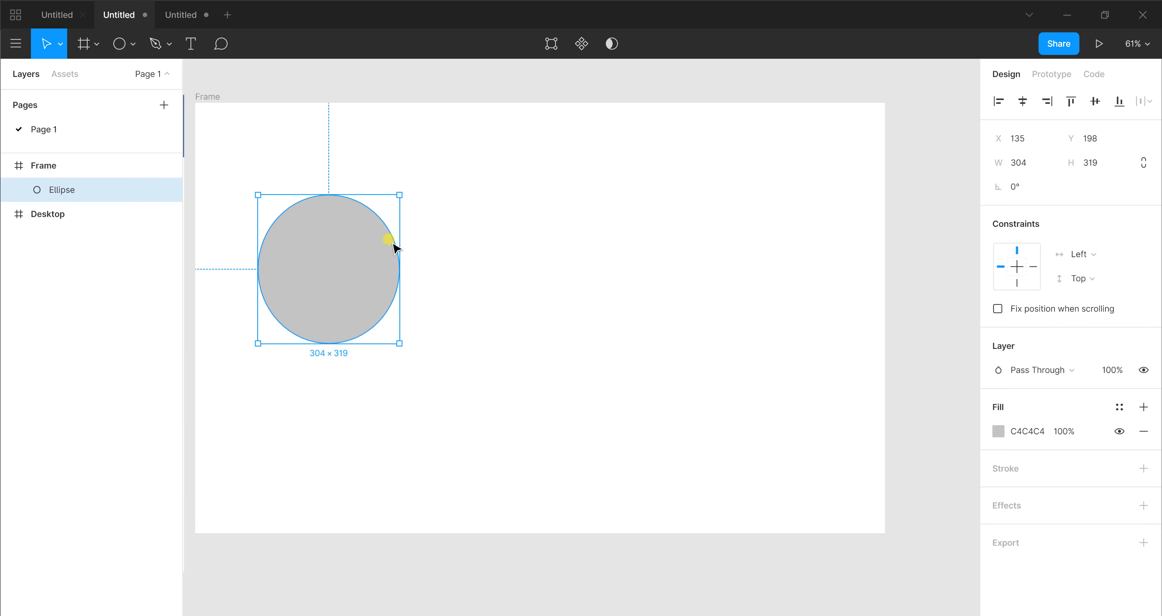
key("ctrl+d")
left_click_drag(322, 276, 379, 264)
Select both overlapping ellipses and combine them with Intersect Selection
left_click_drag(246, 180, 595, 399)
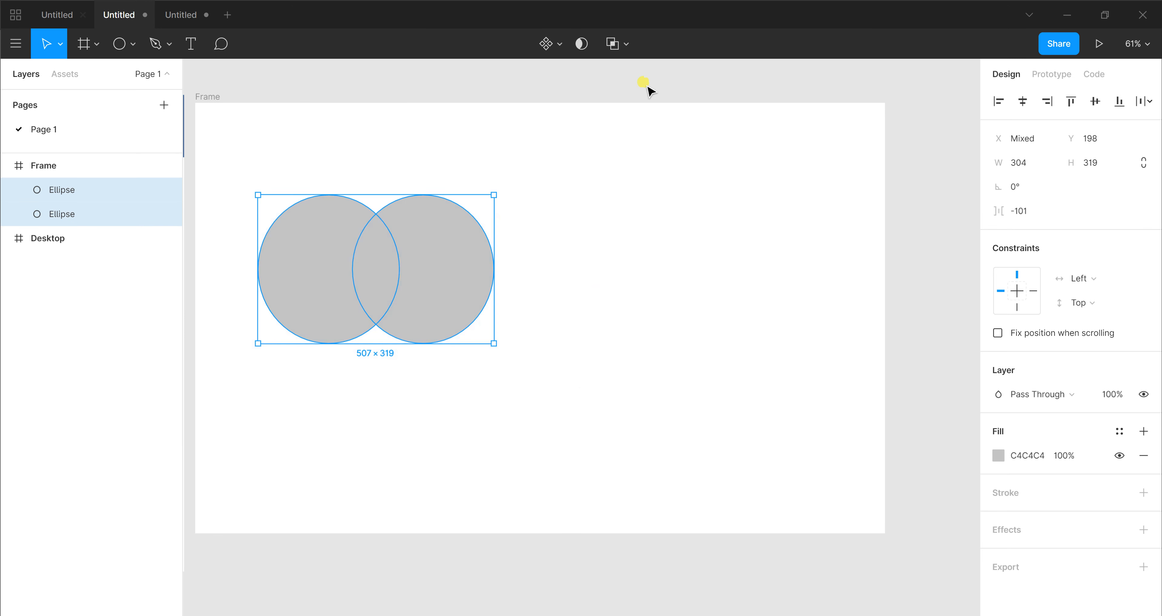
left_click(626, 47)
left_click(624, 112)
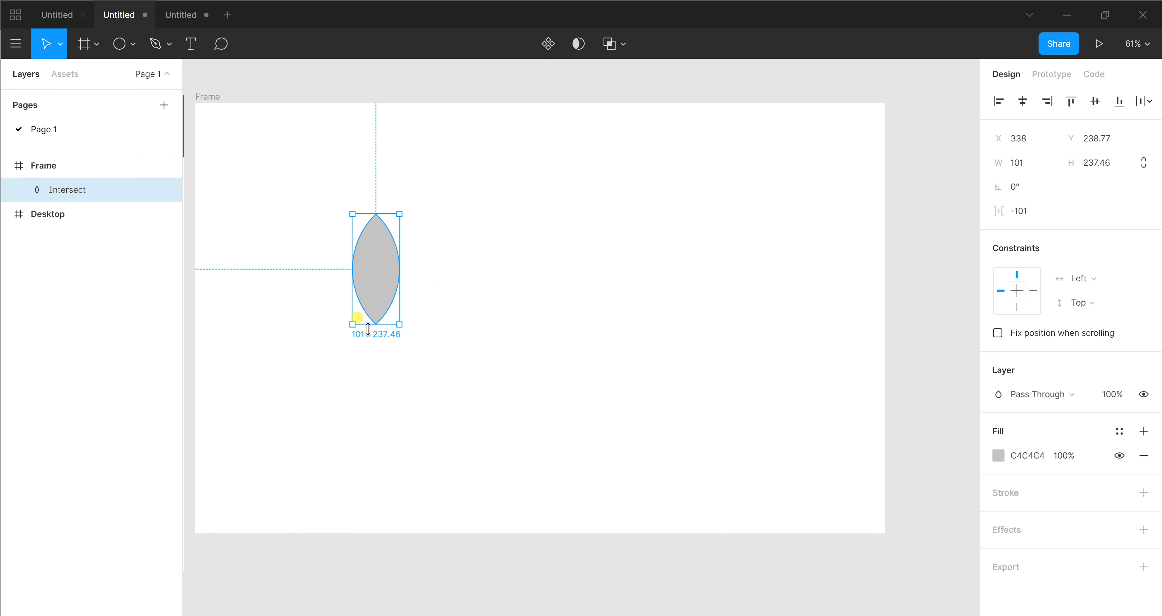
Try another fill colour on the intersected shape, then undo the colour and the intersection
left_click(998, 456)
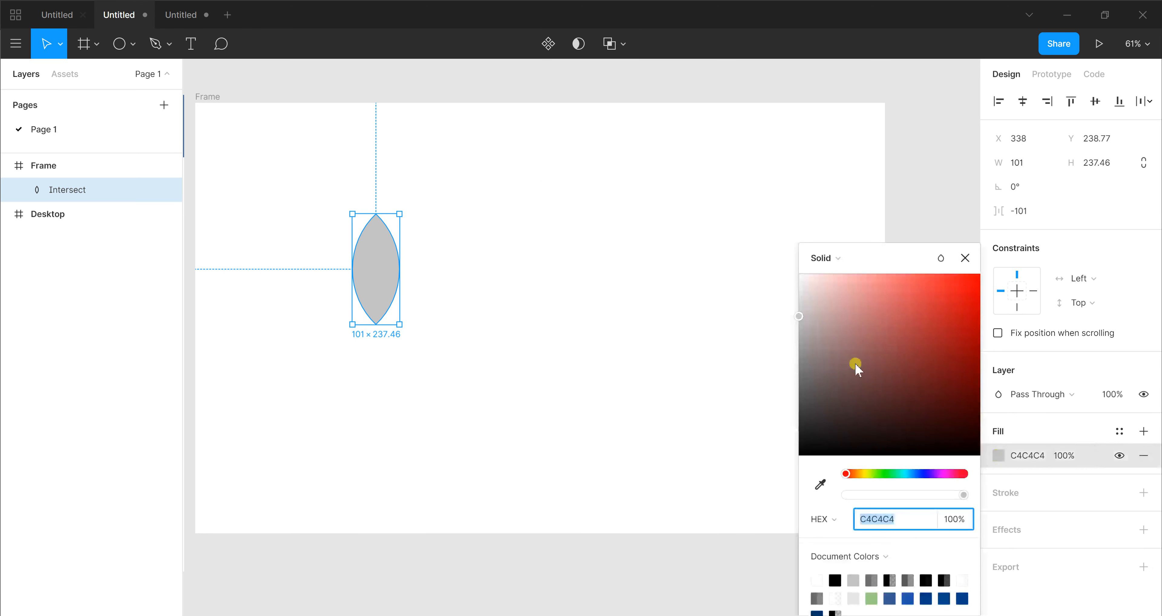
left_click_drag(856, 363, 892, 321)
key("ctrl+z")
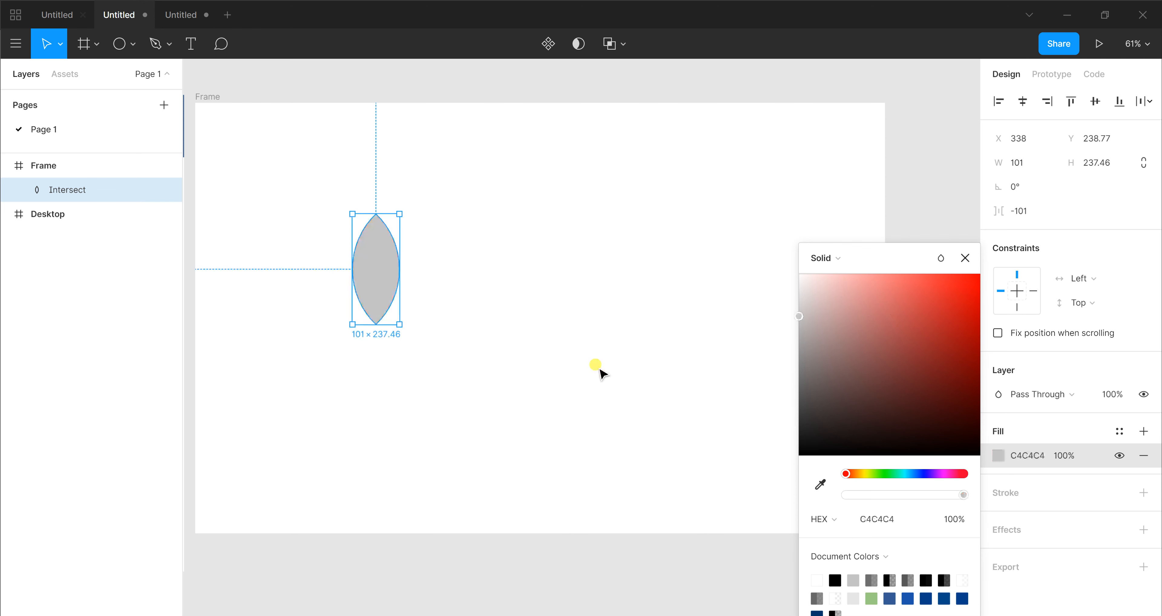
key("ctrl+z")
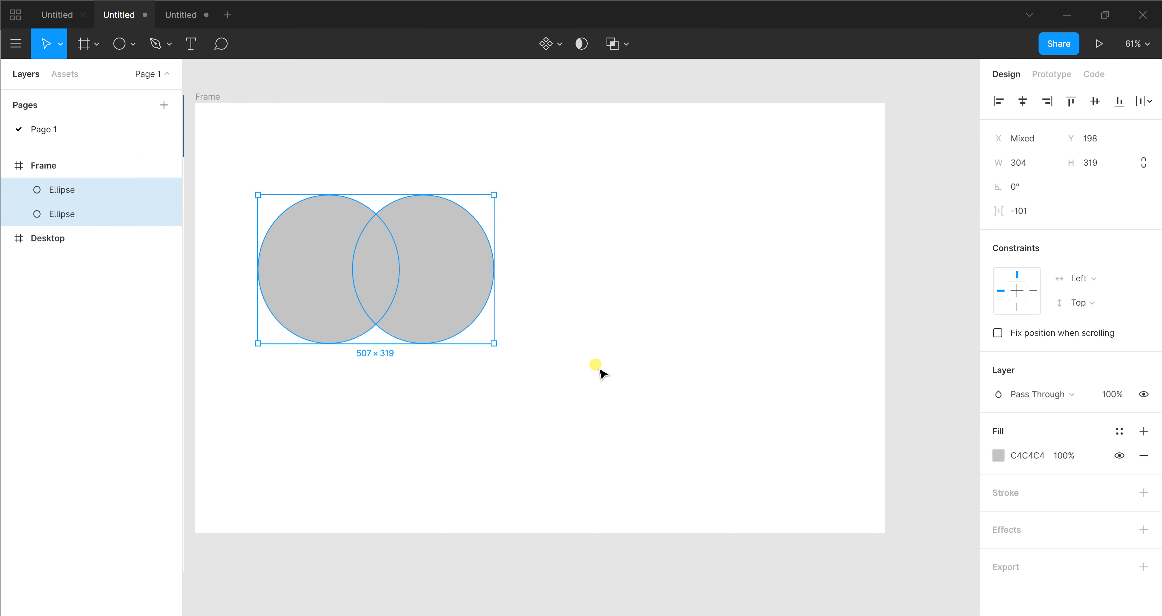
Combine the two ellipses with Exclude Selection and set the combined shape's fill colour to DD1D1D
left_click(628, 43)
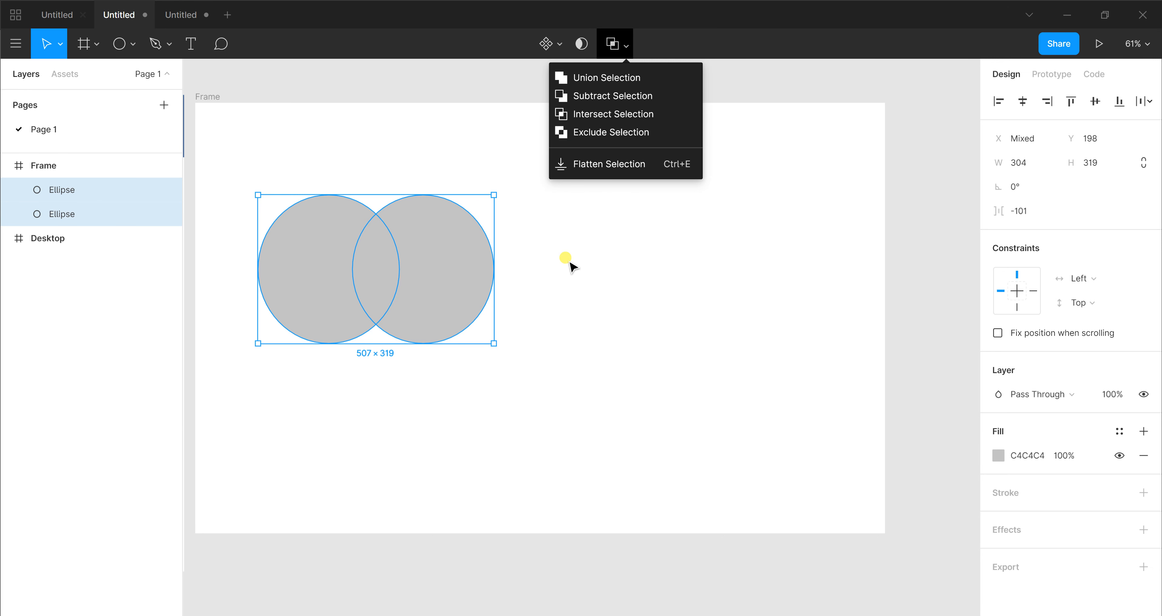
left_click(610, 133)
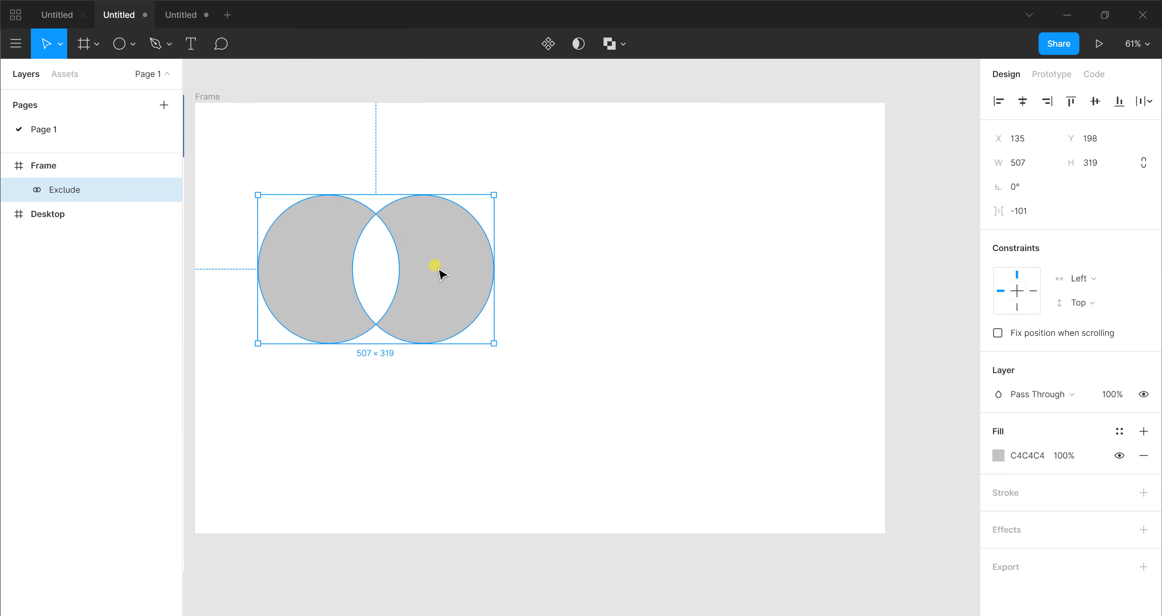
left_click(998, 454)
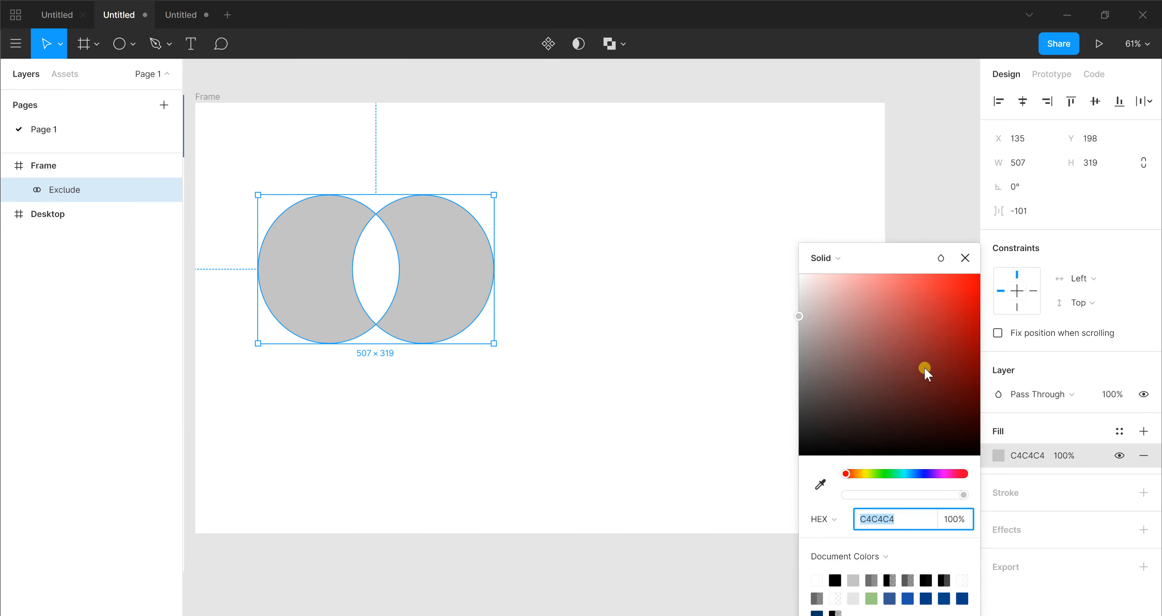
left_click_drag(924, 368, 957, 304)
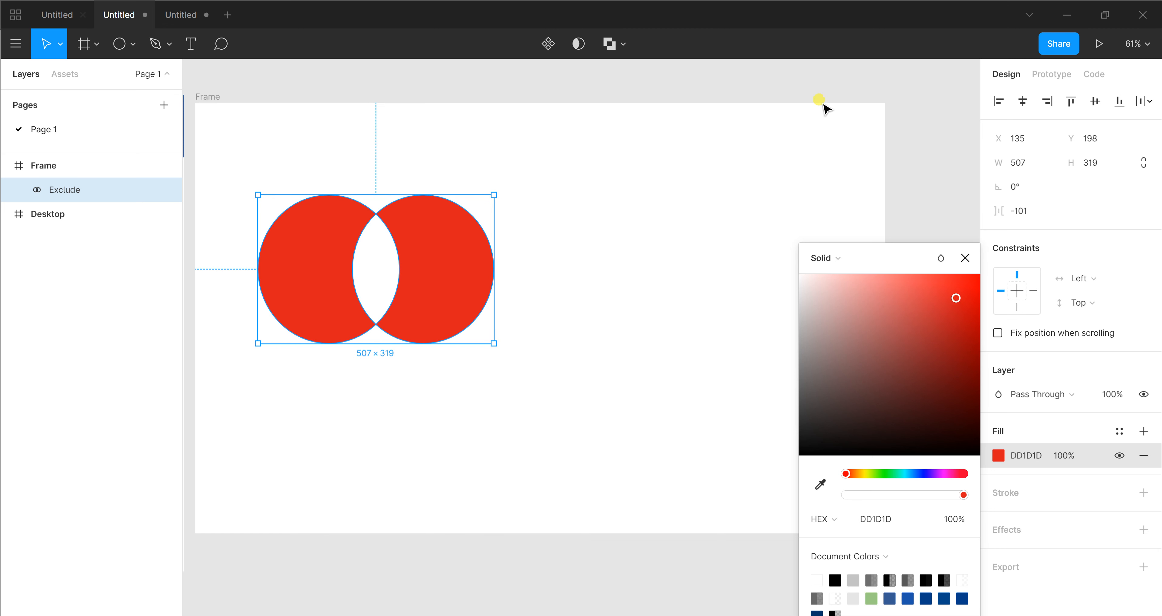
Close the colour picker and delete the excluded shape from the frame
left_click(627, 46)
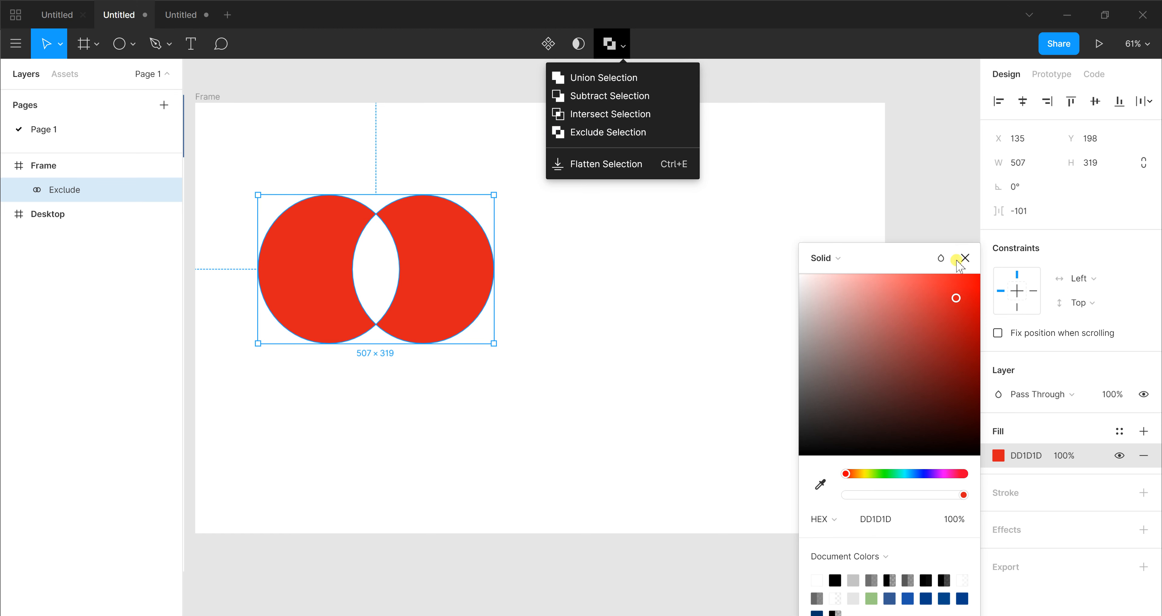
left_click(968, 258)
left_click(734, 290)
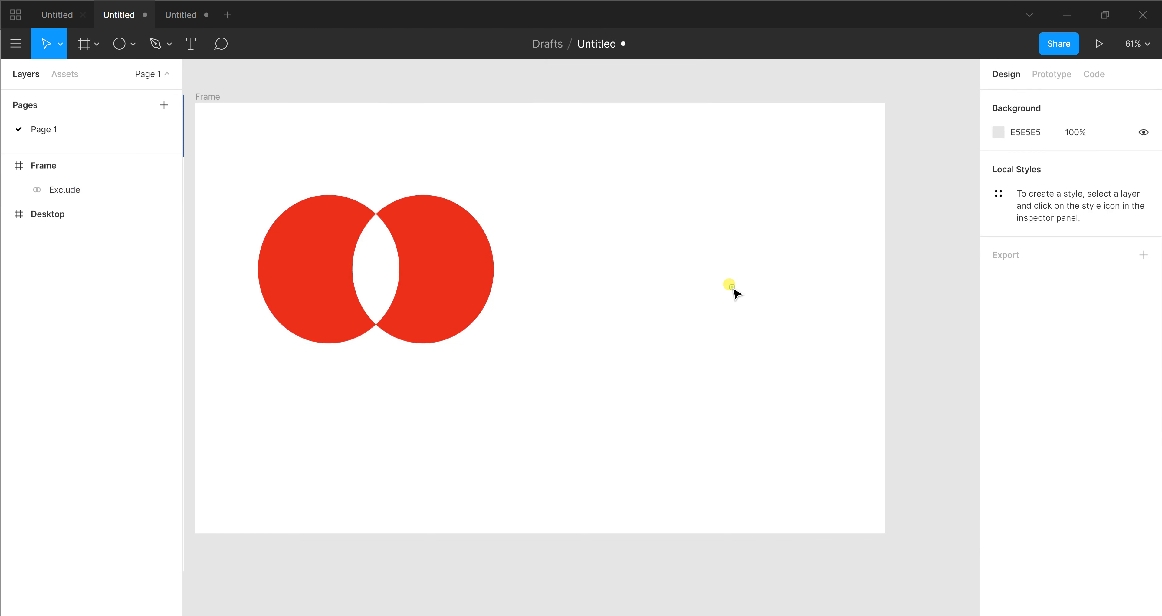
left_click_drag(525, 355, 224, 233)
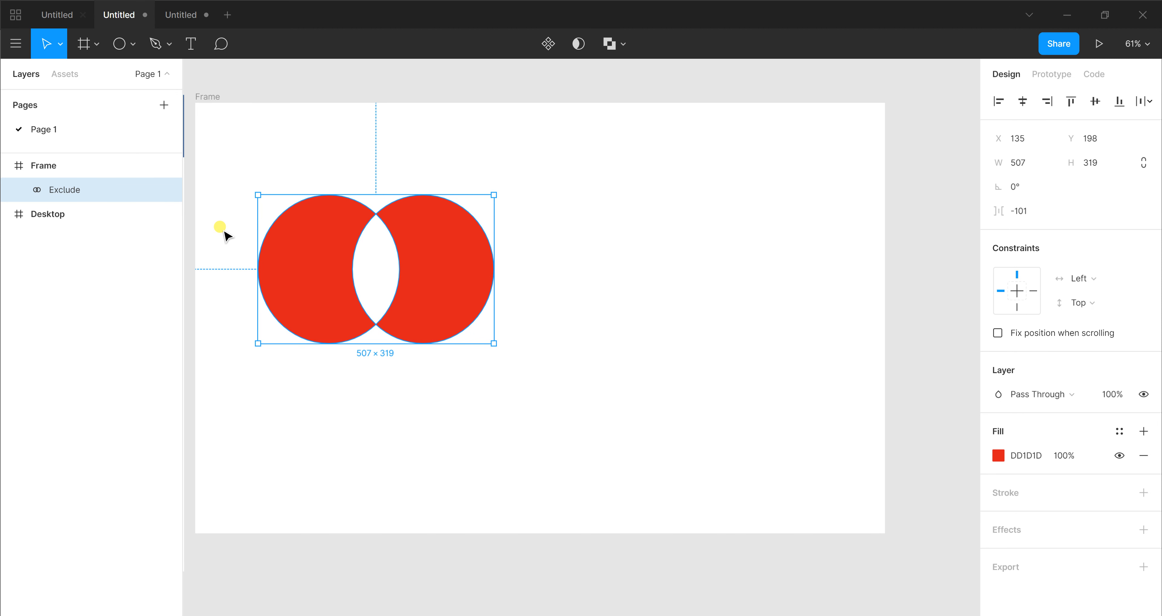
key("Delete")
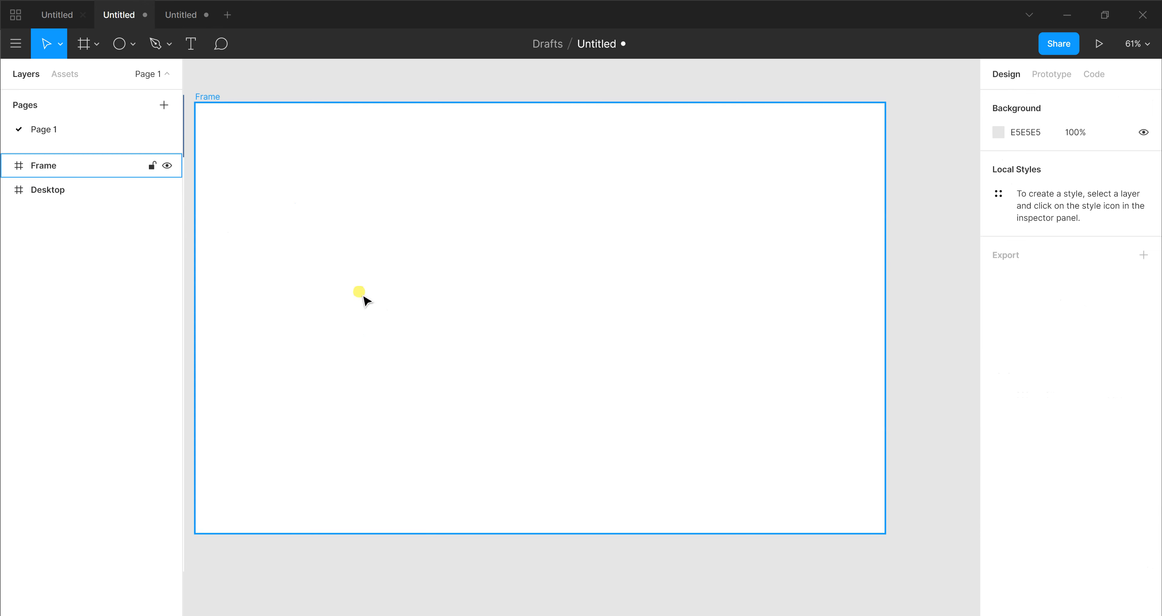
Draw a rectangle about 923 × 568 in the empty frame and deselect it
key("r")
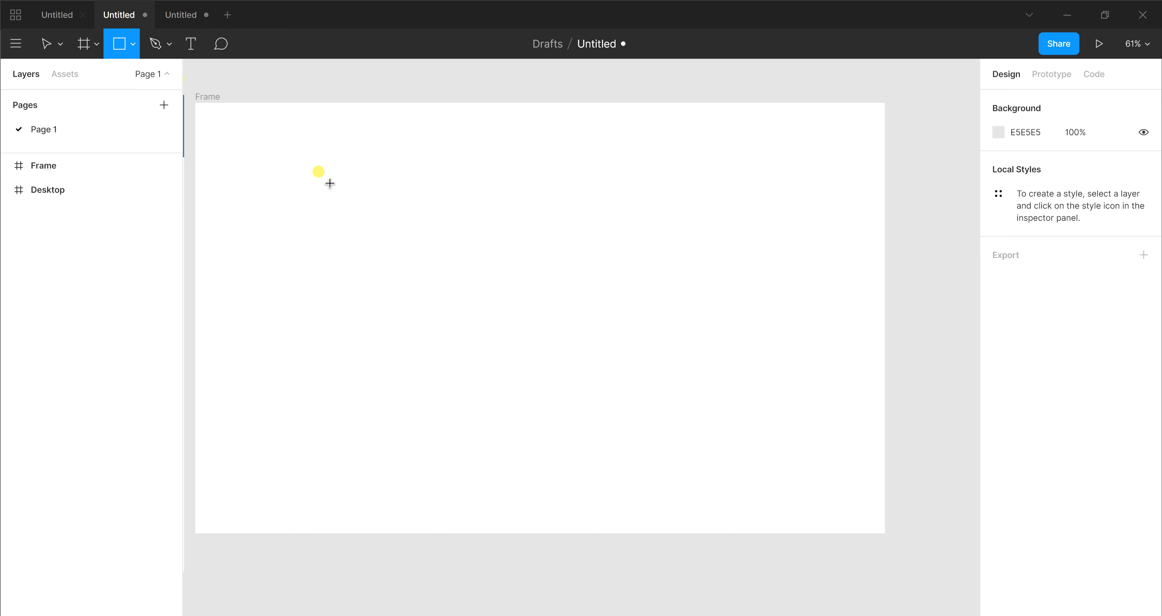
left_click(133, 44)
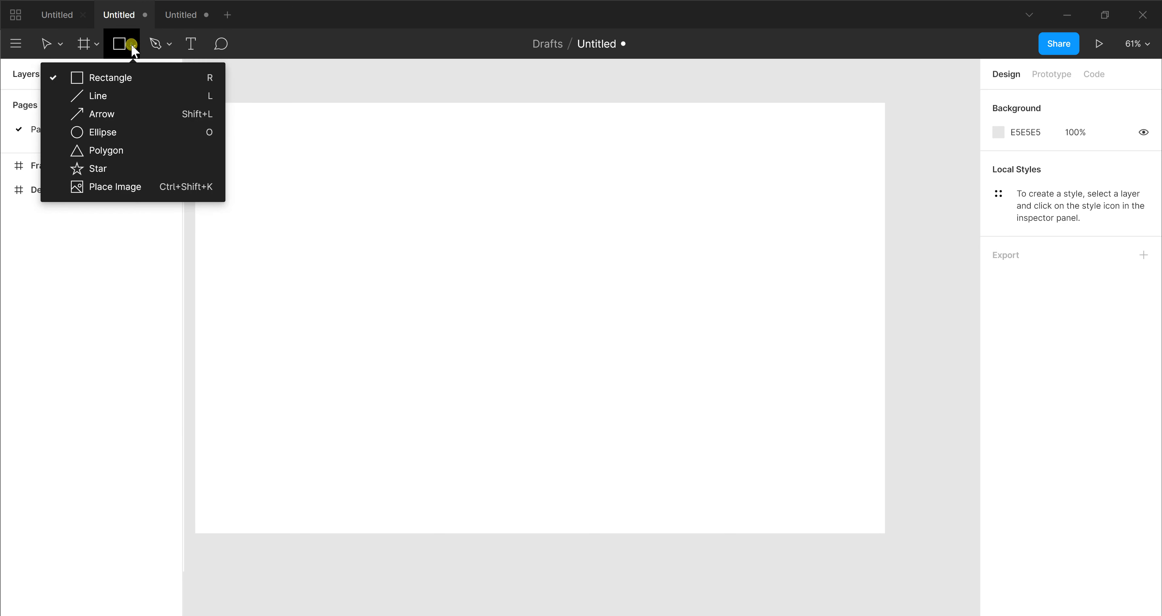
left_click(123, 80)
left_click_drag(263, 174, 693, 440)
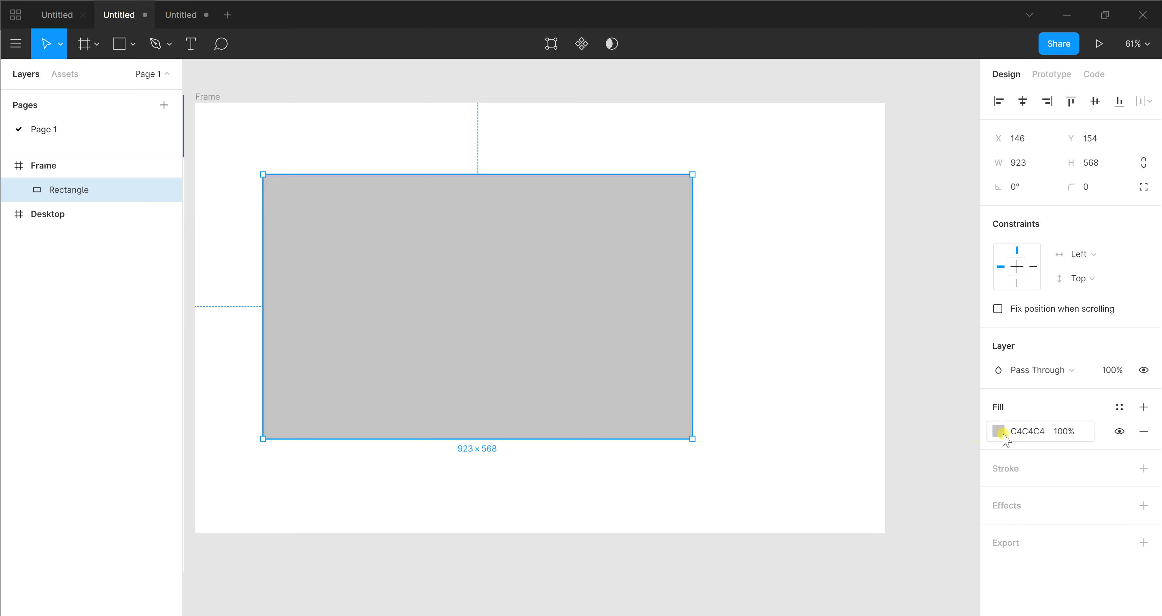
left_click(703, 357)
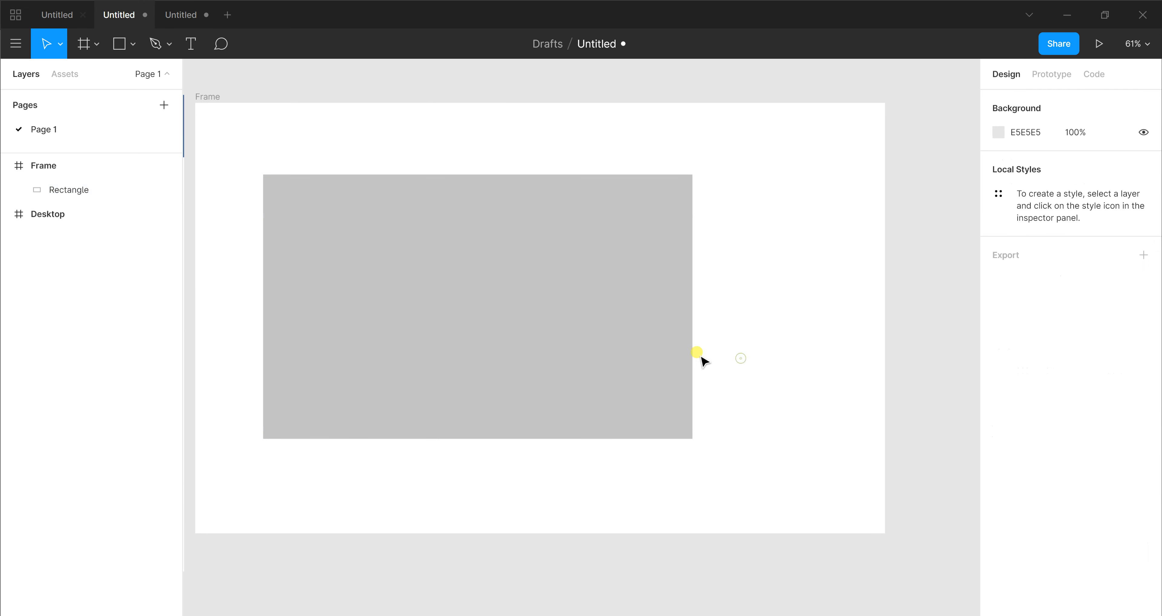
Select the rectangle and set its solid fill colour to C60000
left_click(589, 334)
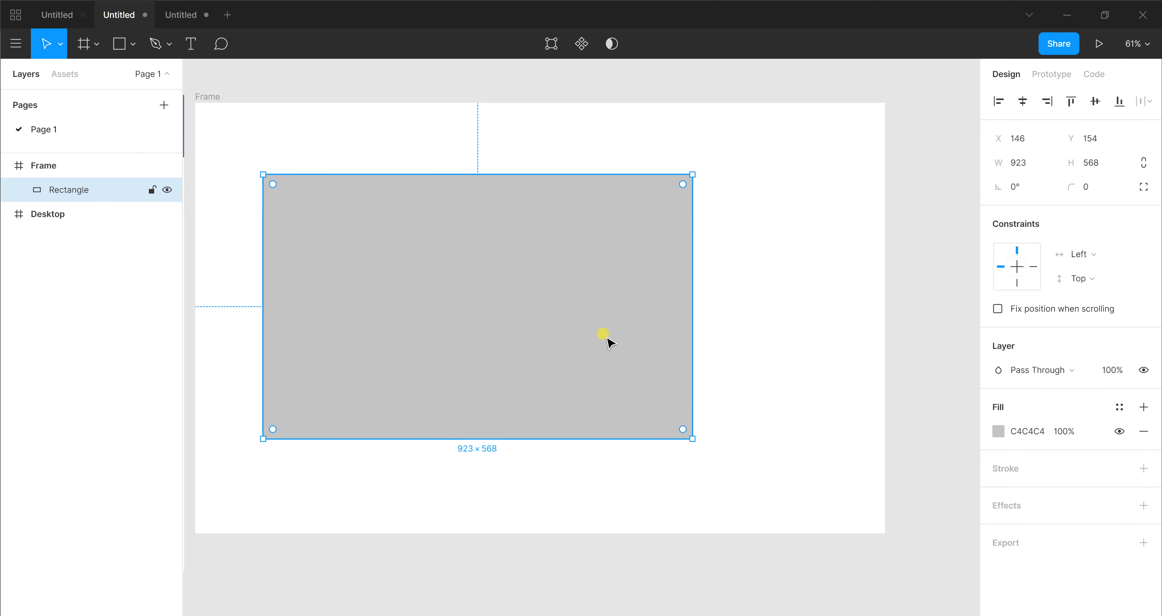
left_click(997, 431)
left_click_drag(856, 350, 995, 316)
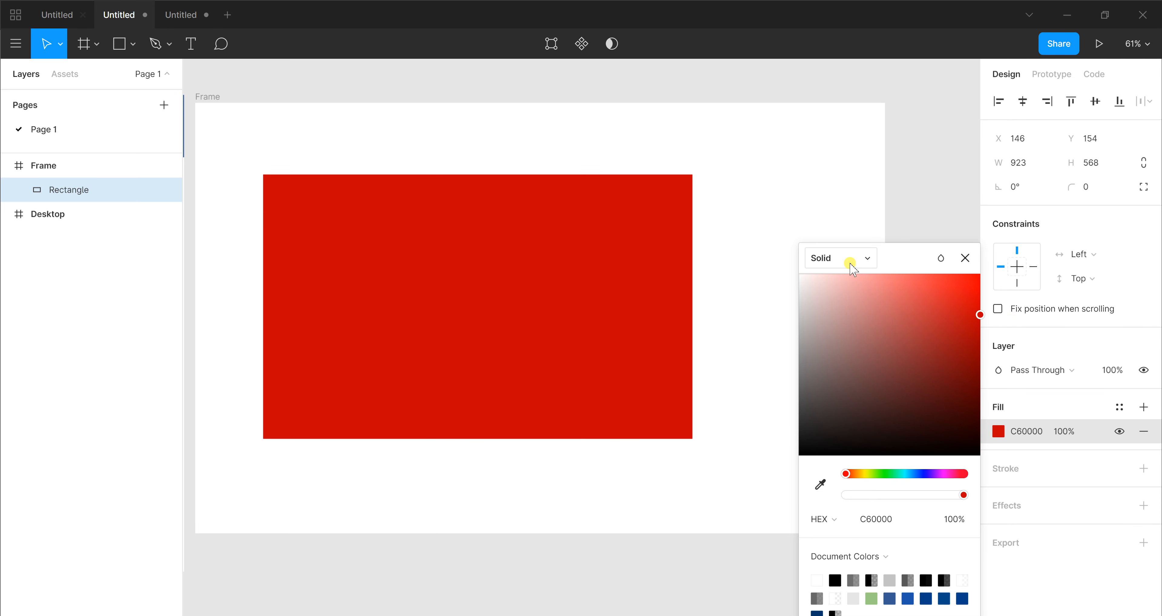
Change the rectangle's fill to a Linear gradient and set its opaque first stop to C6B200
left_click(831, 260)
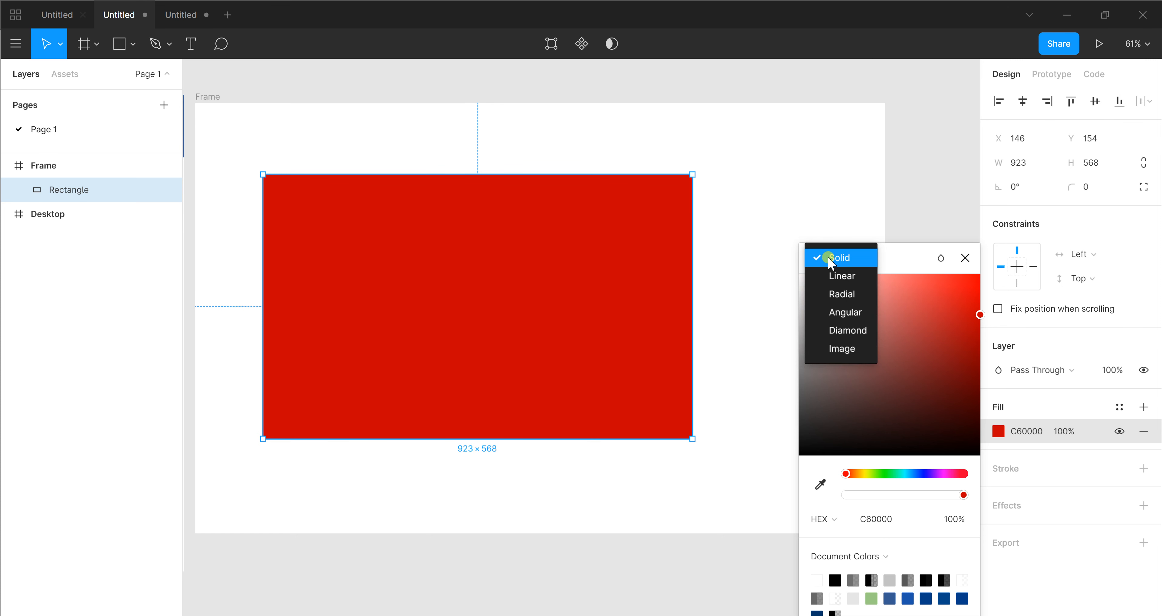
left_click(842, 276)
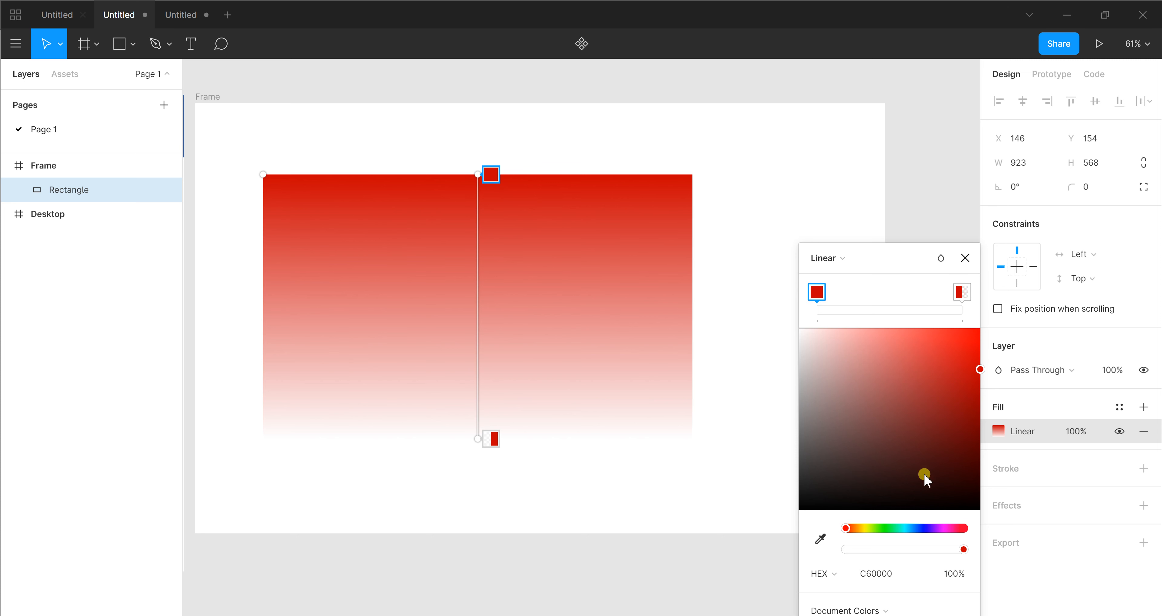
left_click(863, 528)
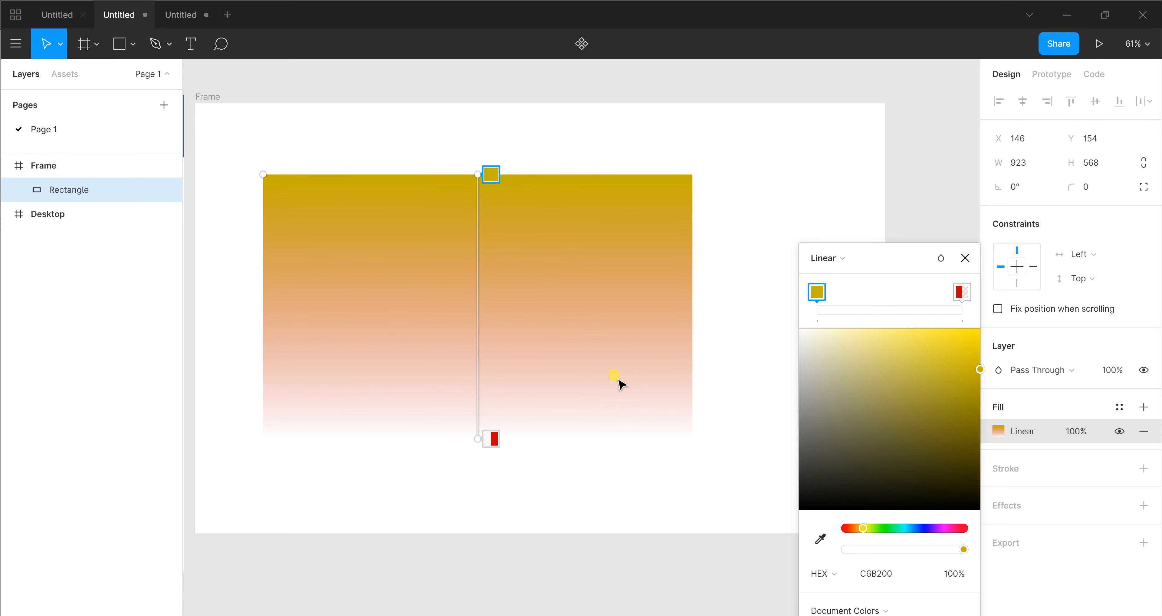
Set the colour of the gradient's transparent end stop to F2B20E
left_click(494, 441)
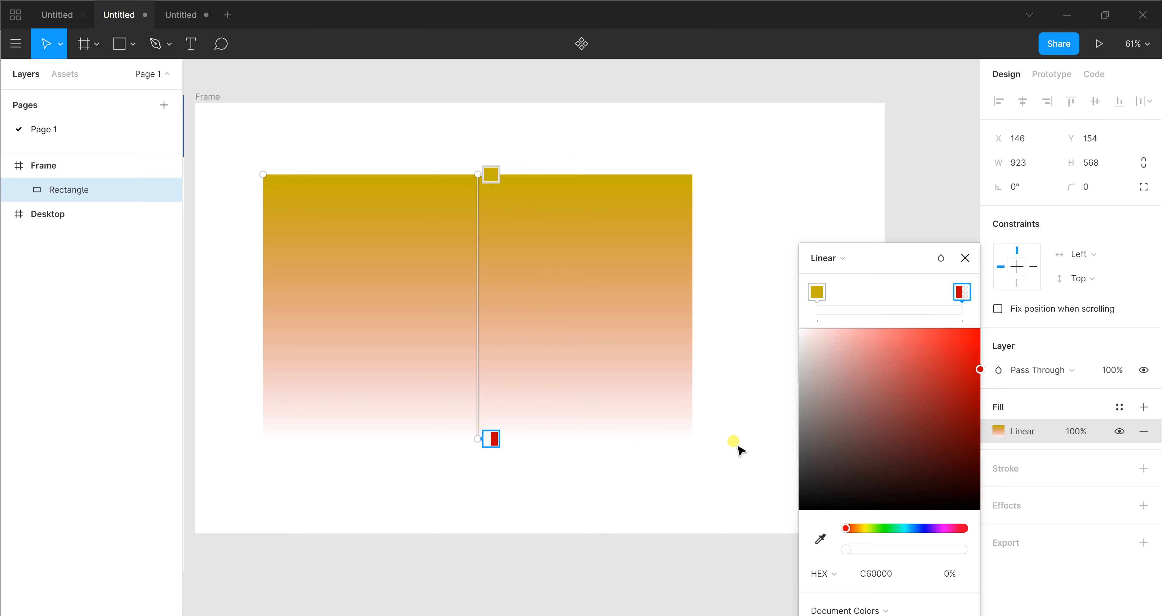
left_click(860, 528)
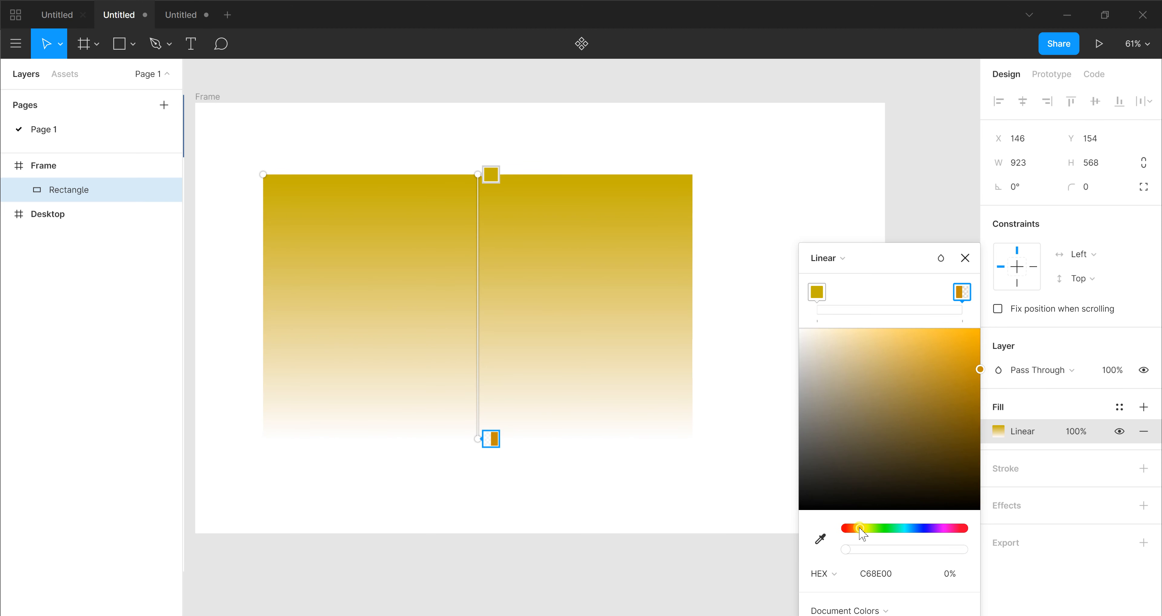
left_click_drag(980, 368, 970, 338)
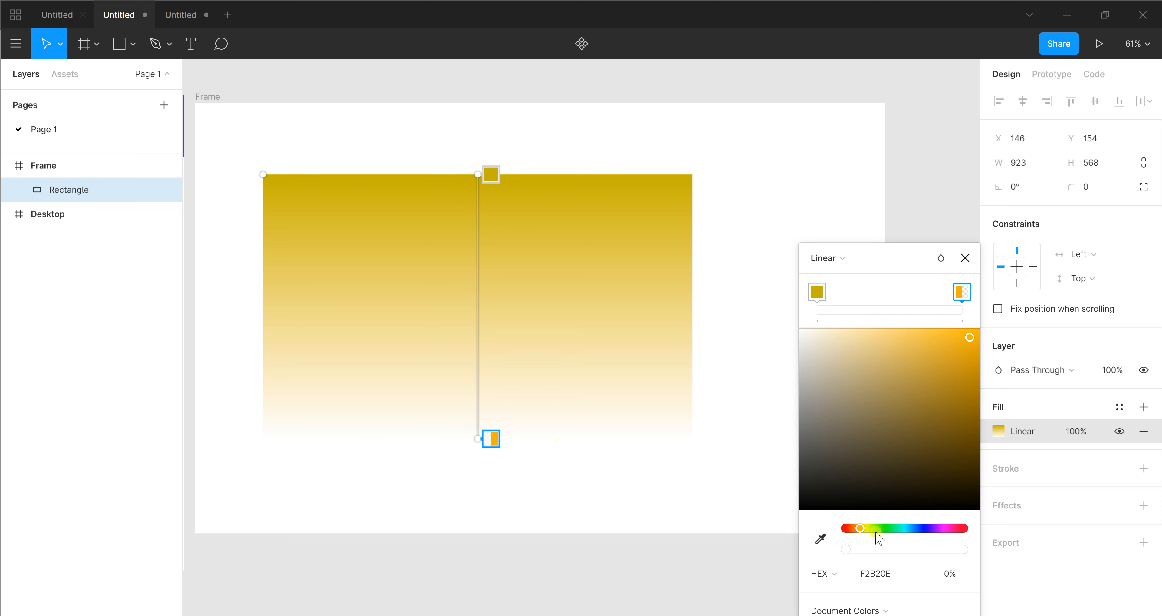
Set the opacity of the linear gradient's end stop to 83%
left_click(951, 580)
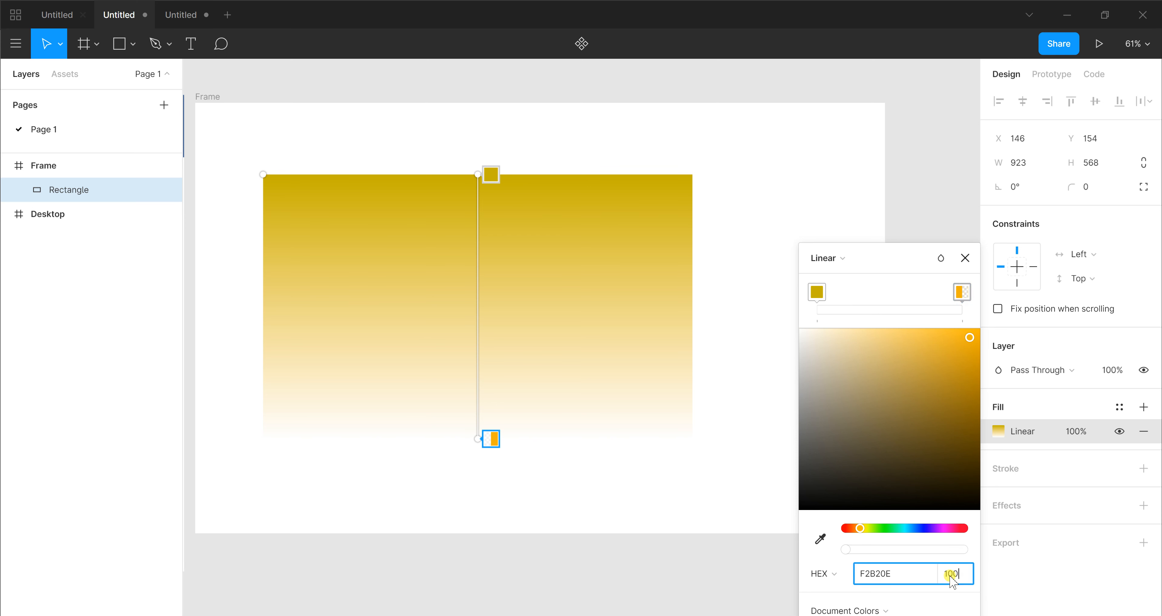
key("Return")
key("ctrl+z")
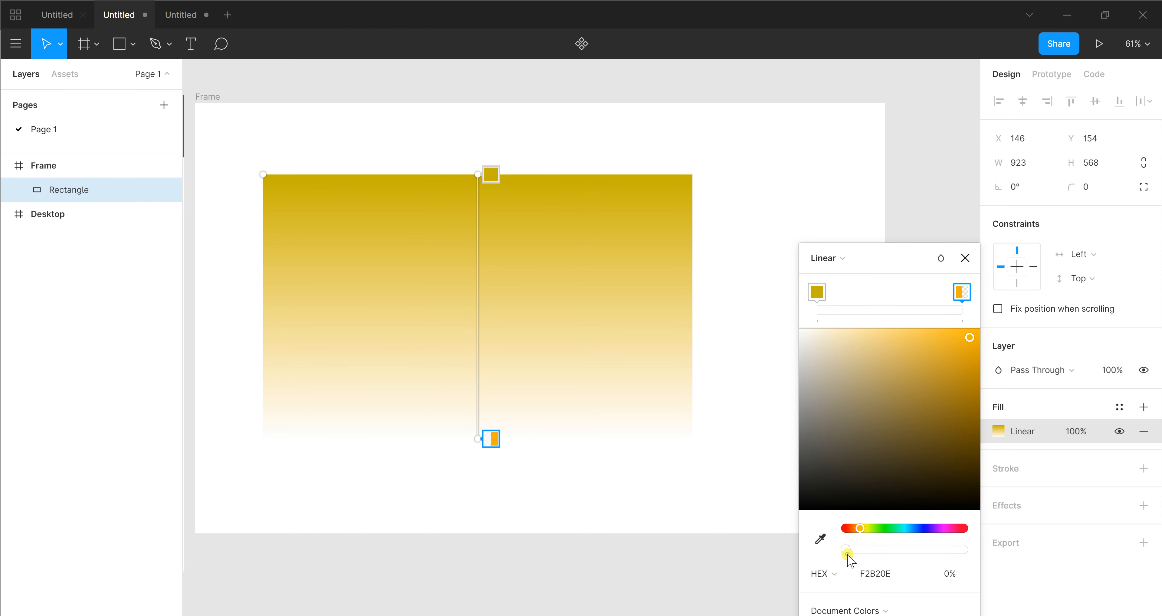
left_click_drag(848, 556, 981, 547)
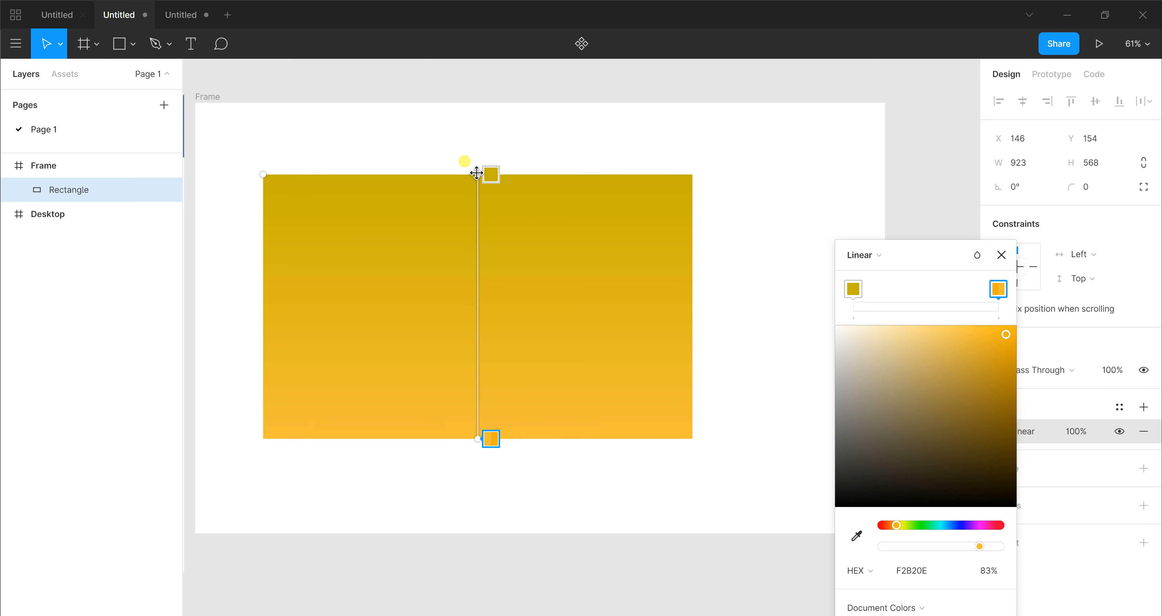
Reposition the linear gradient's start and end handles so it runs almost horizontally across the full width of the rectangle
left_click_drag(477, 173, 272, 173)
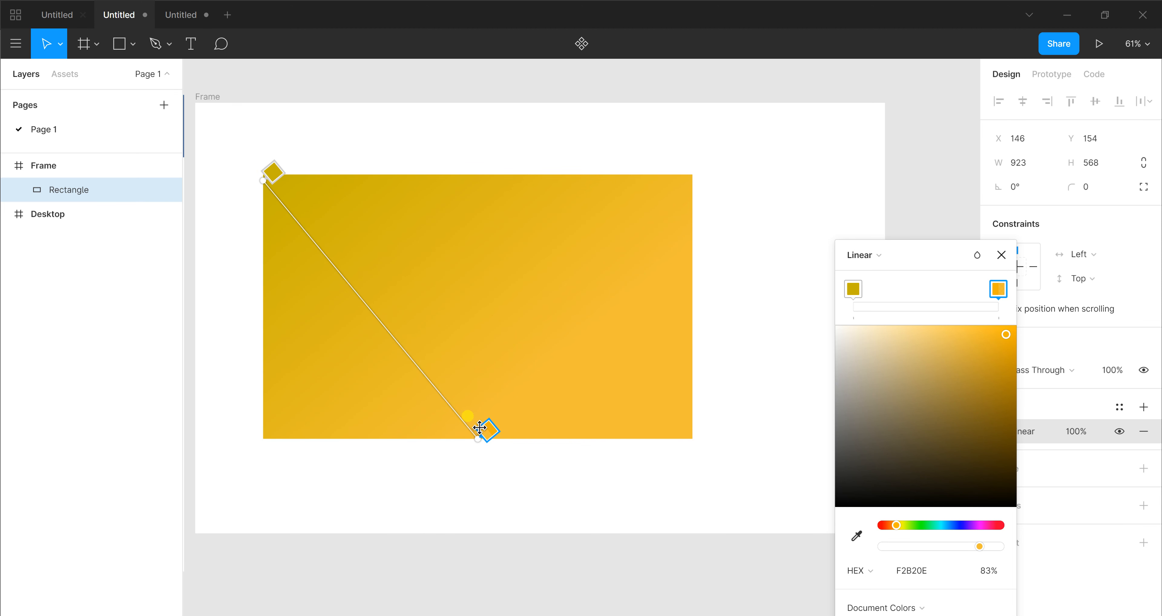
left_click_drag(479, 445, 682, 364)
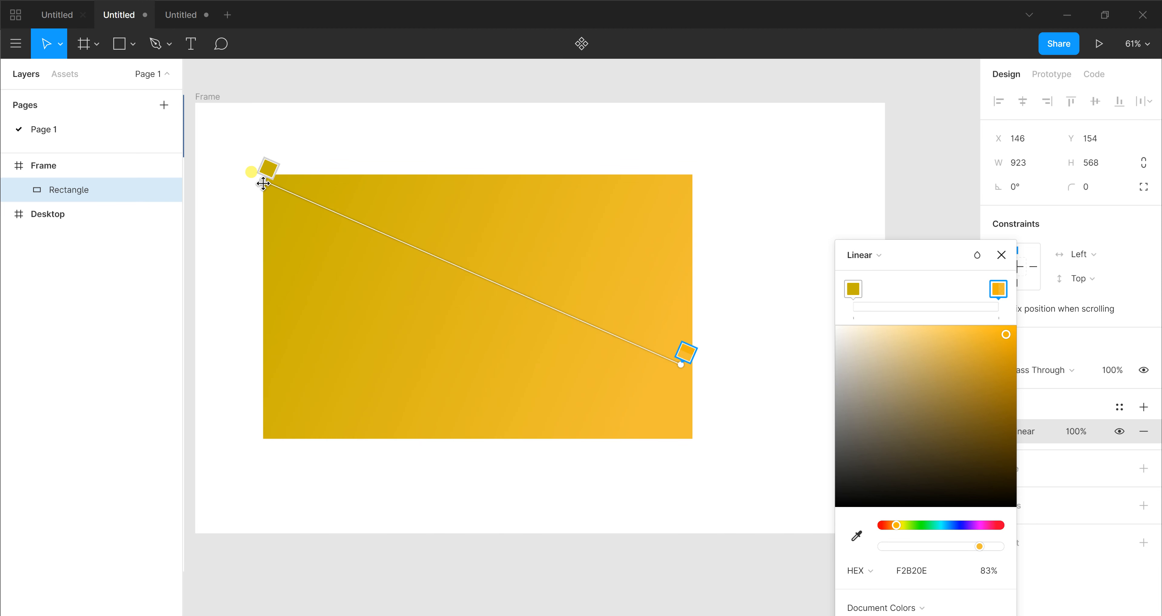
left_click_drag(262, 179, 251, 322)
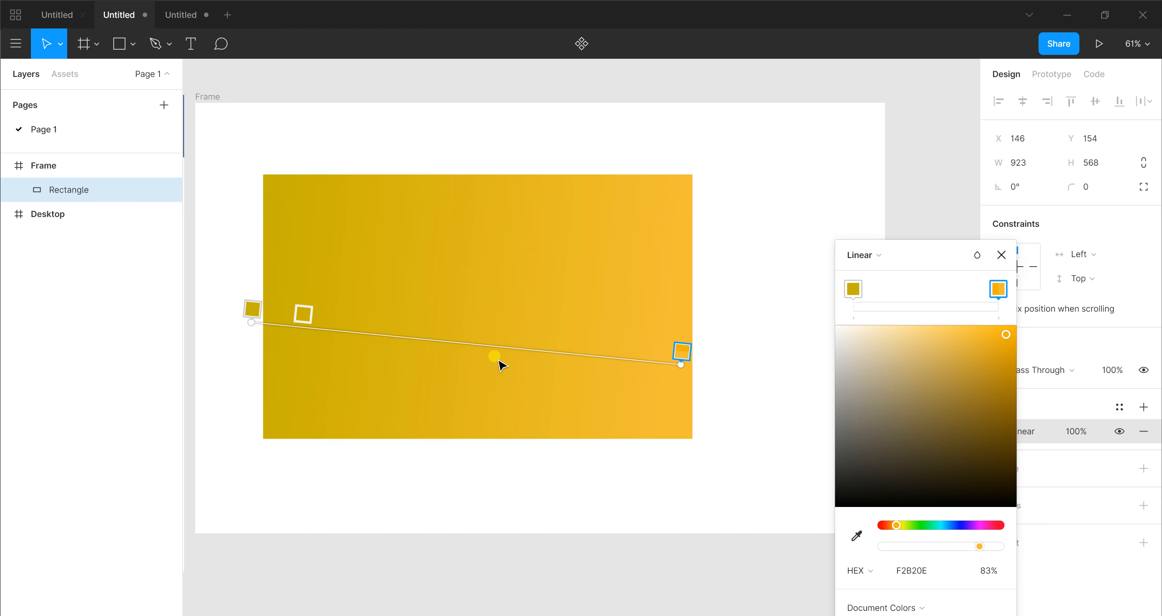
left_click_drag(684, 368, 712, 311)
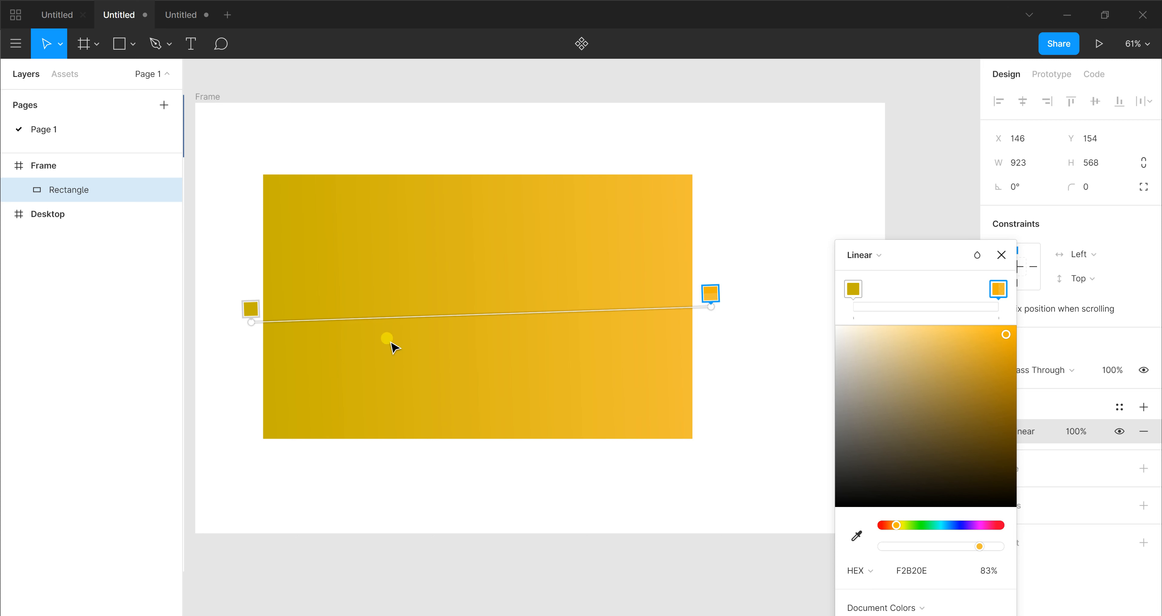
left_click(654, 308)
Change the rectangle's gradient type to Radial and select its C6B200 centre stop
left_click(877, 251)
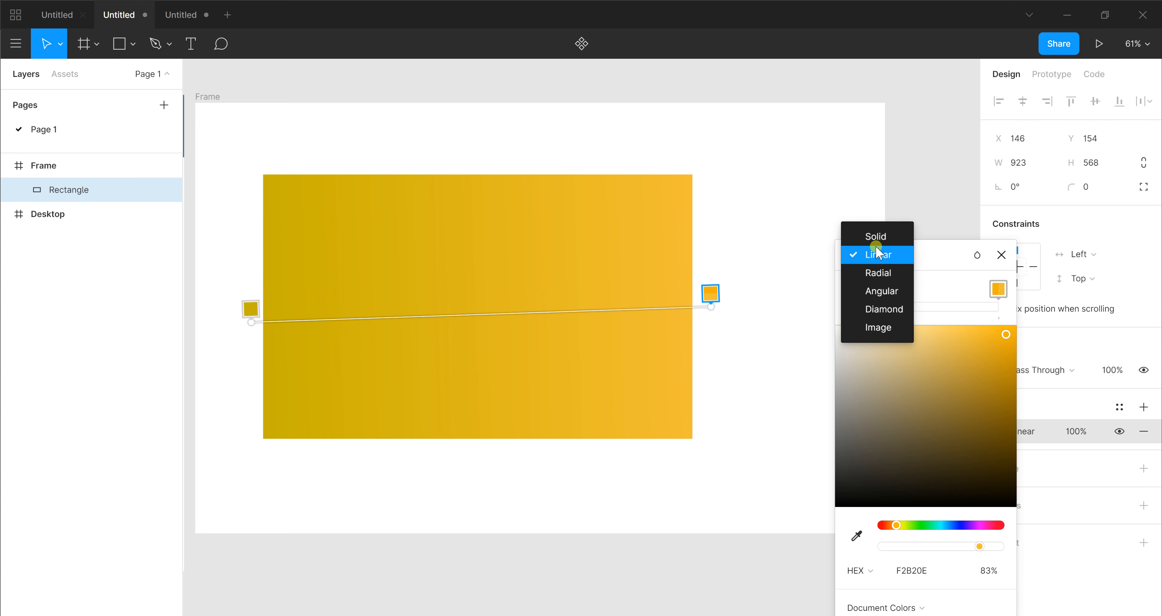
left_click(885, 274)
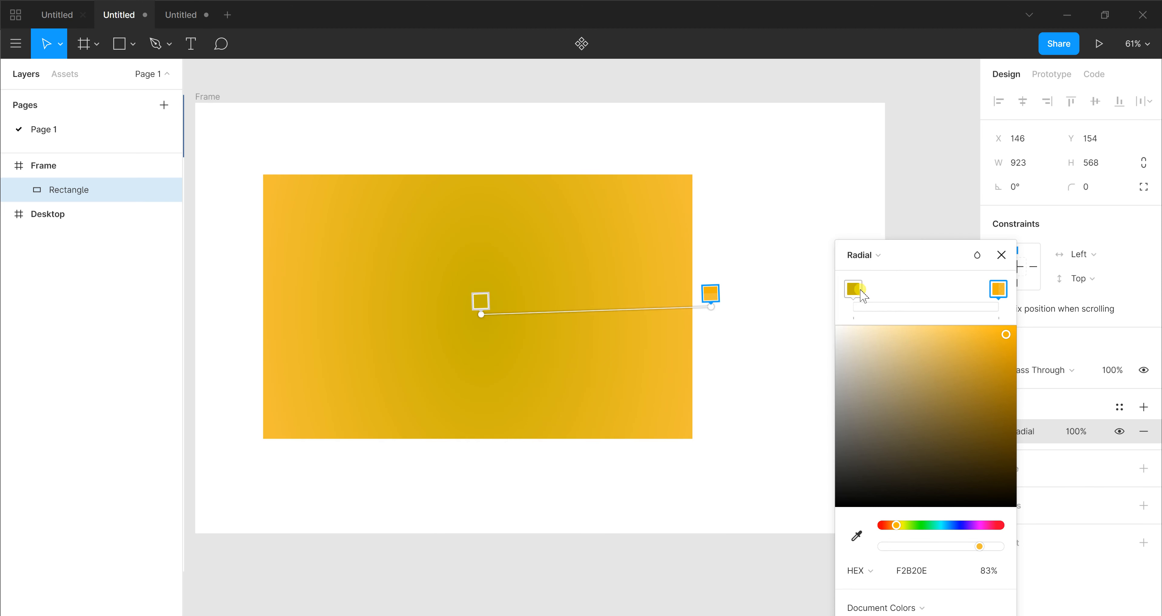
left_click_drag(863, 296, 897, 299)
Undo the gradient changes back to the rectangle's solid C60000 fill
key("ctrl+z")
key("ctrl+z")
key("ctrl+z")
key("ctrl+z")
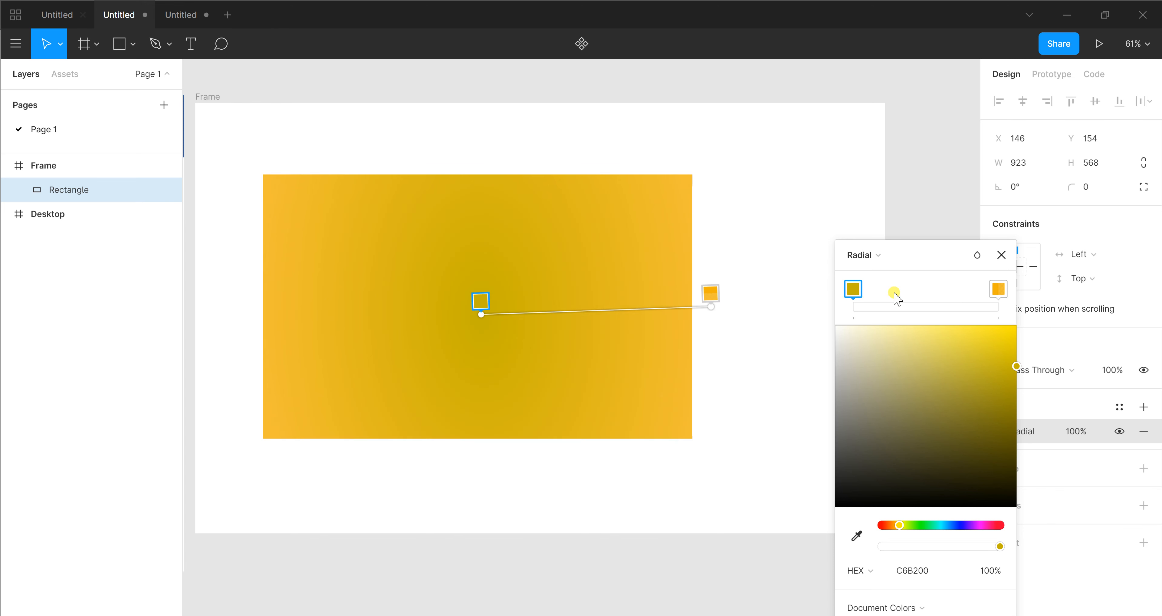
key("ctrl+z")
key("ctrl+z")
key("ctrl+z")
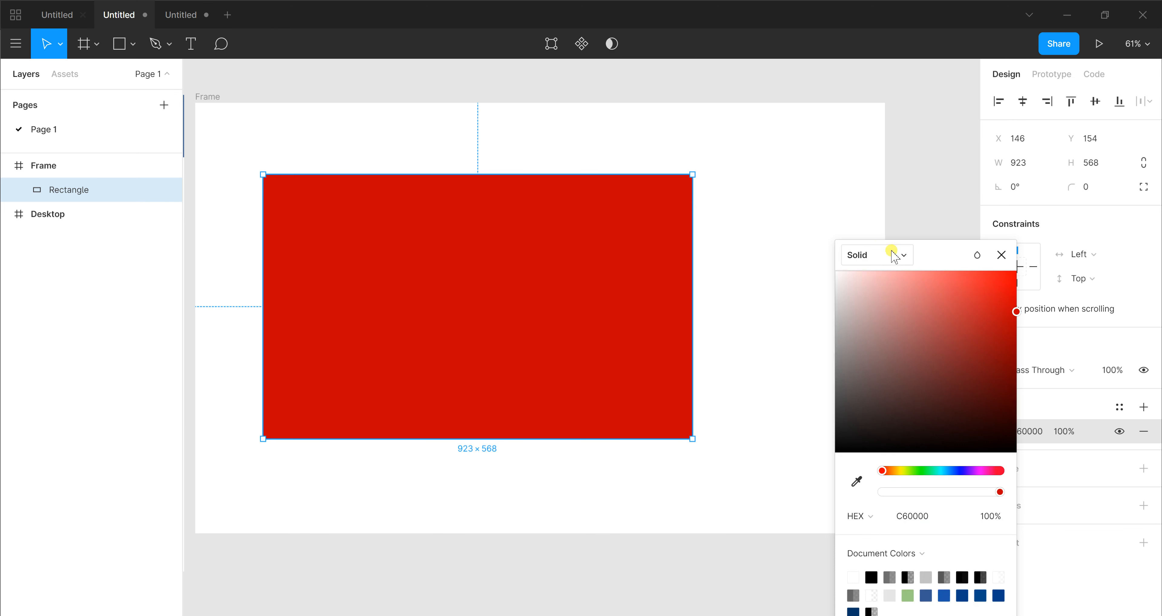
Change the rectangle's solid fill to a Radial gradient and set its centre stop to EBAD0D
left_click(875, 254)
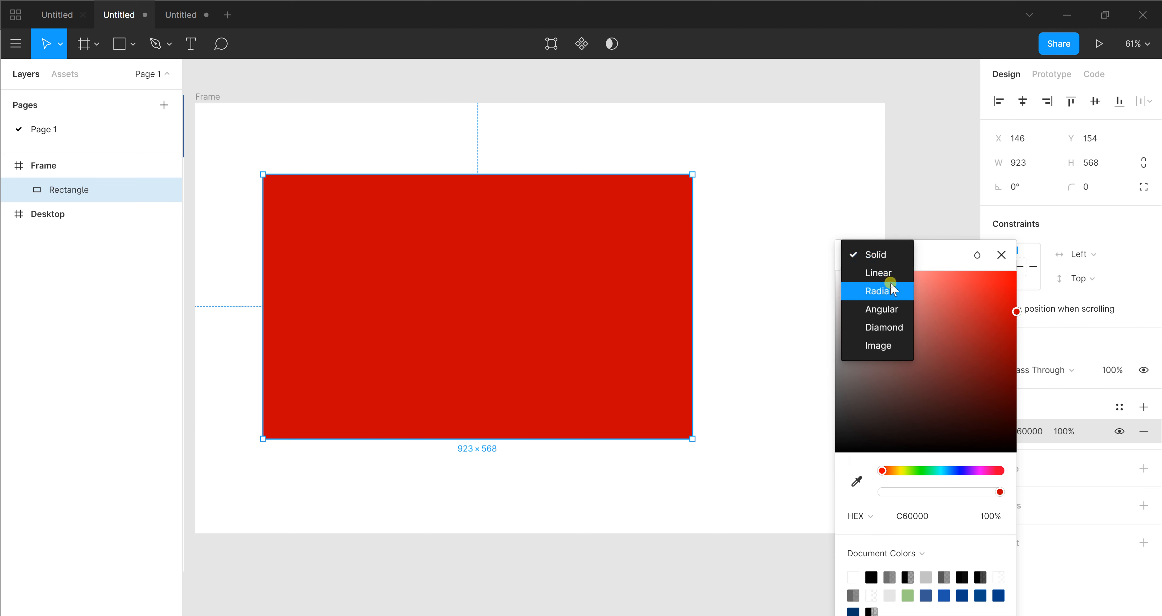
left_click(879, 290)
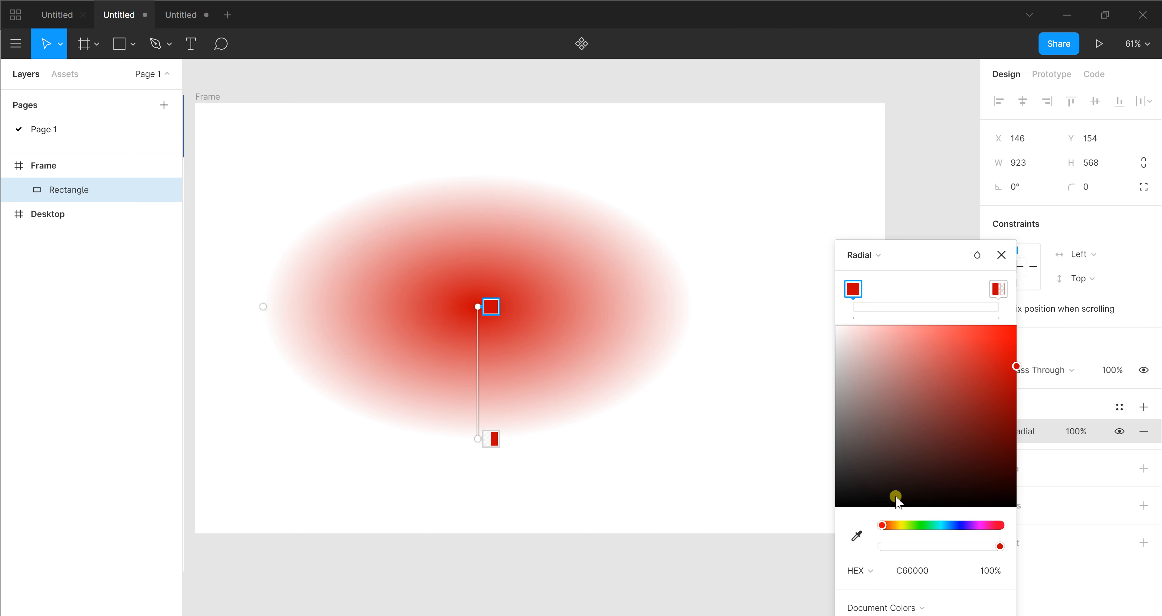
left_click(896, 525)
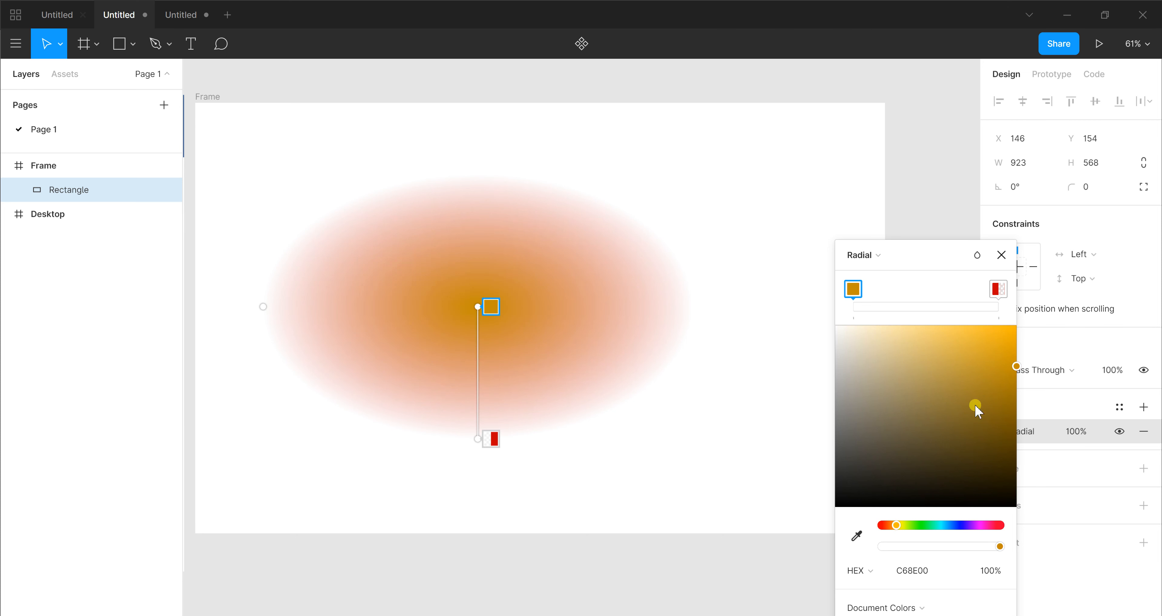
left_click(1007, 339)
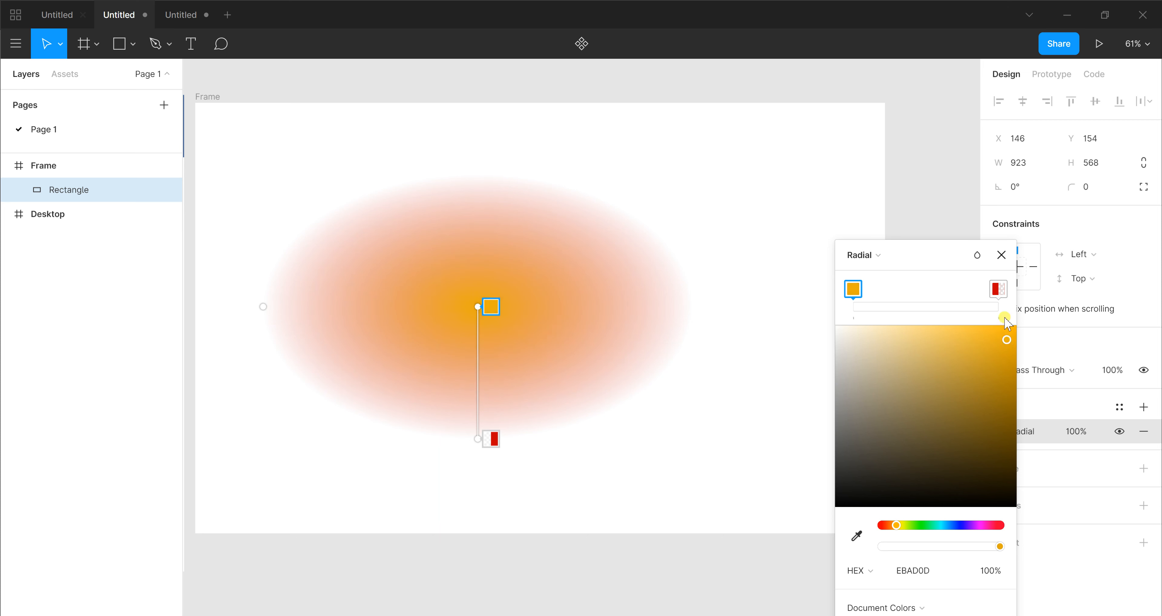
Set the radial gradient's outer stop to 2B1F1F at 60% opacity and close the colour picker
left_click(998, 289)
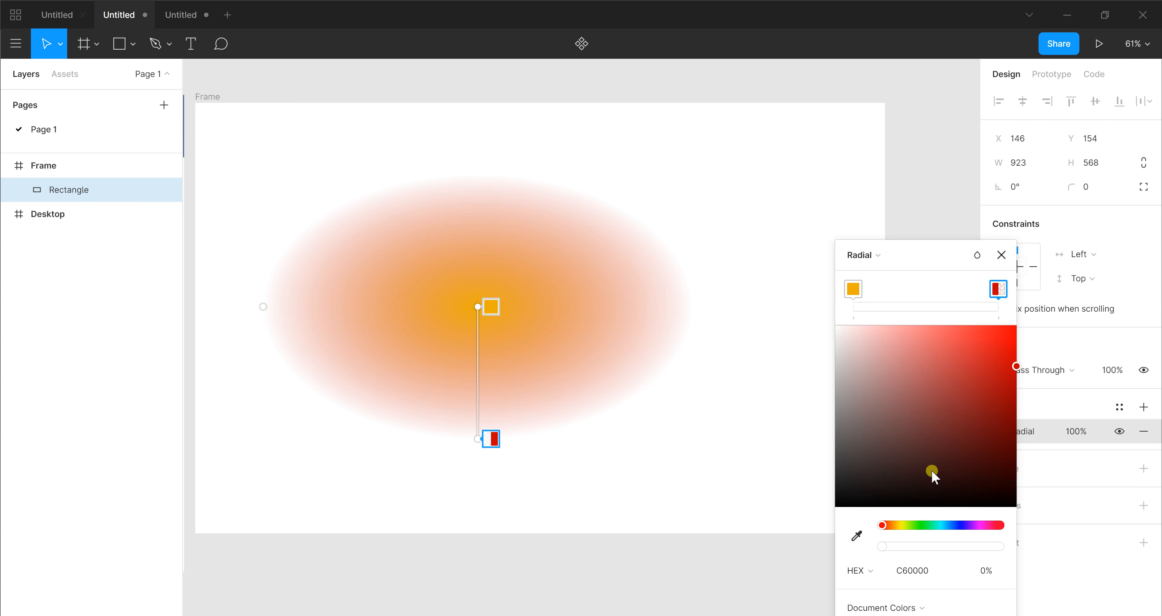
left_click(885, 476)
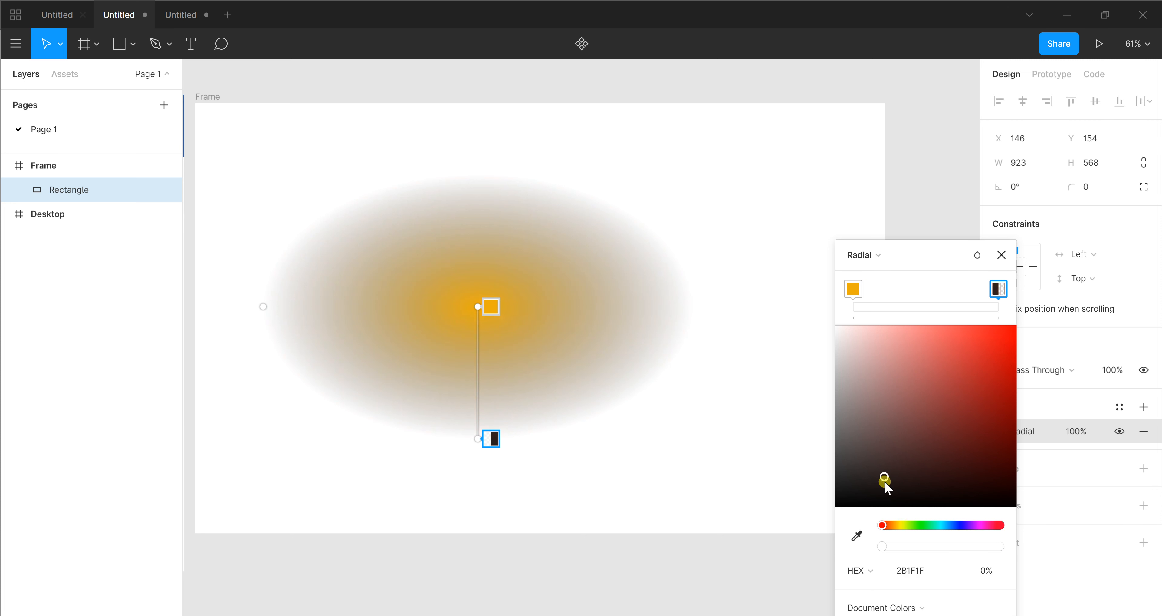
left_click_drag(887, 550, 954, 547)
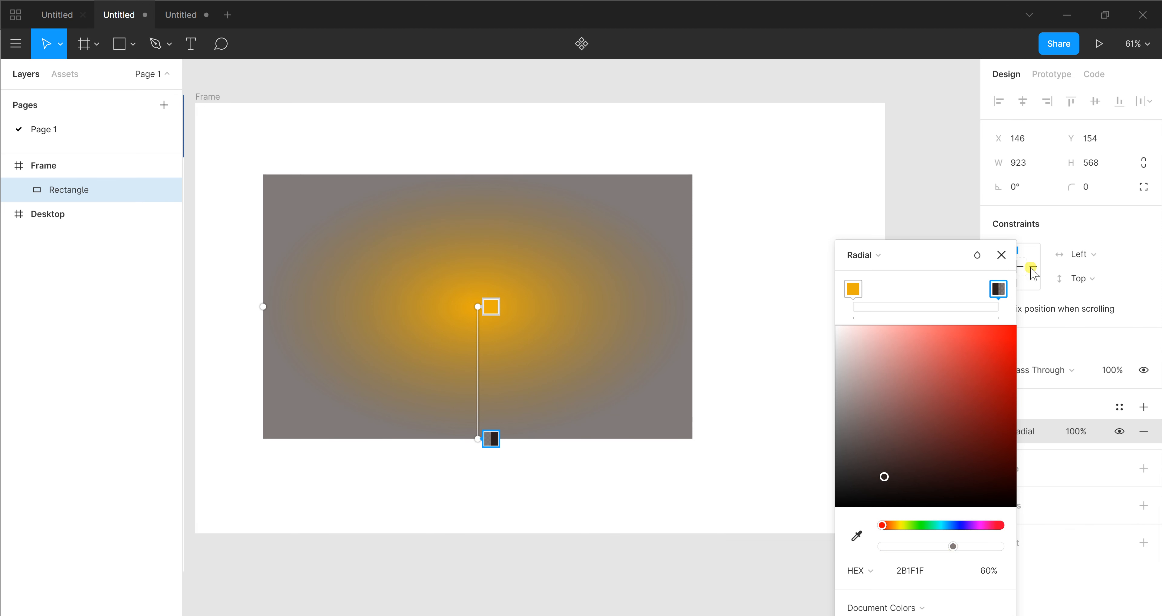
left_click(1001, 256)
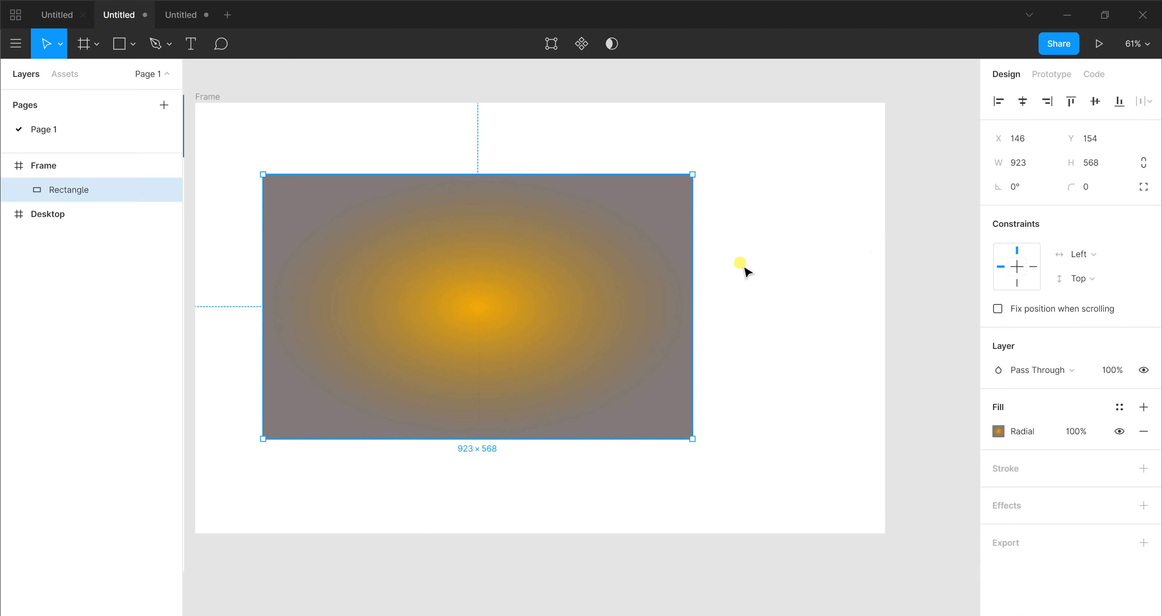
Delete the rectangle and draw an ellipse about 447 × 475 in the middle of the empty frame
key("Delete")
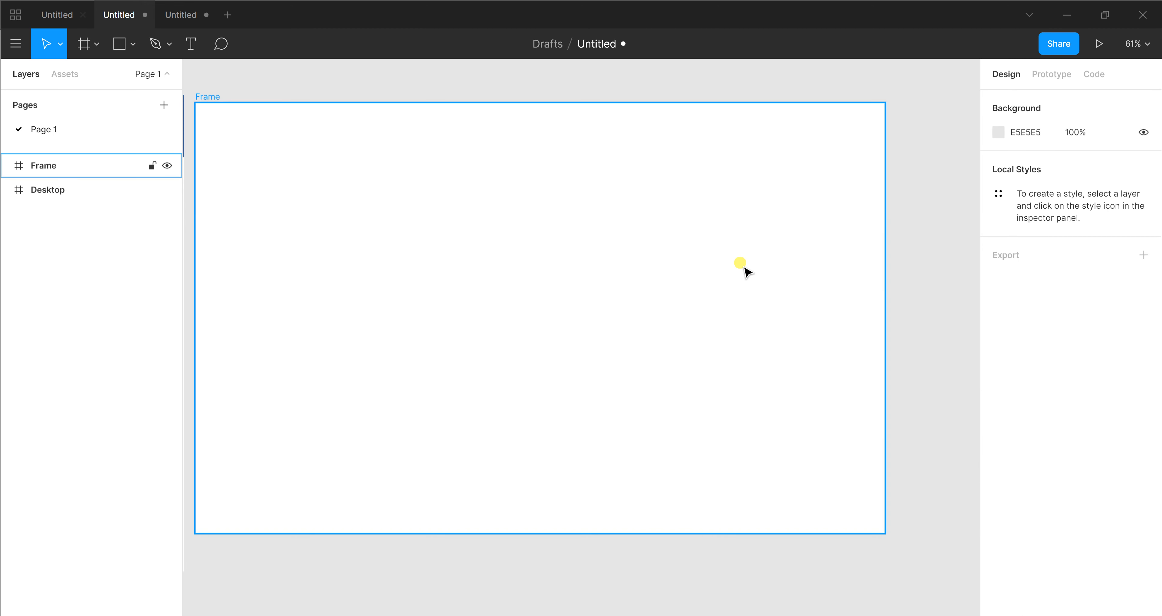
key("o")
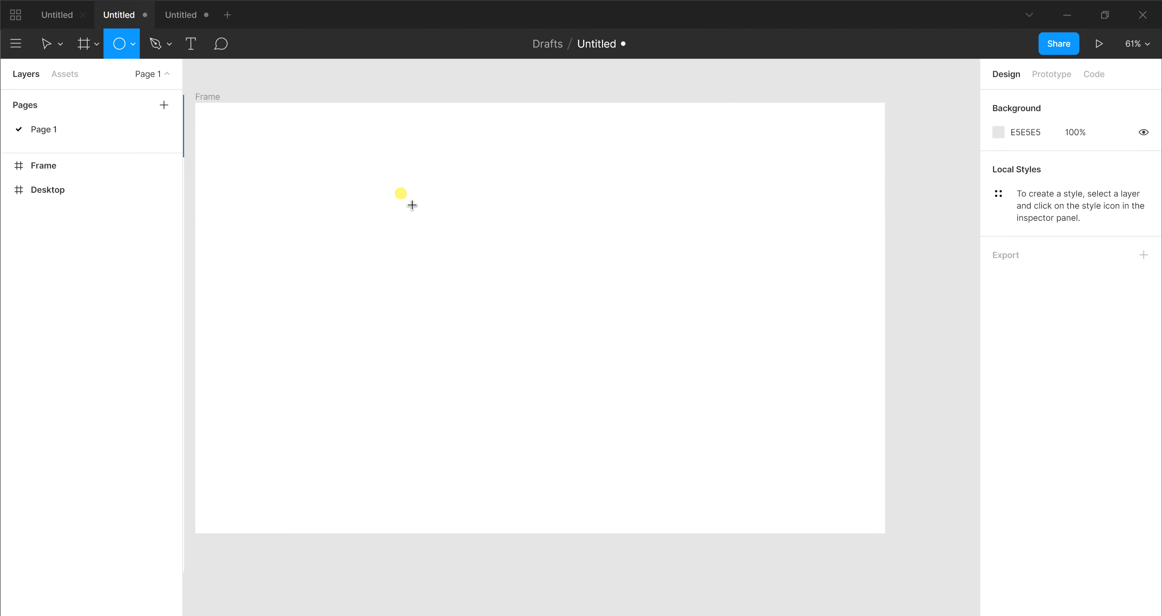
left_click_drag(412, 204, 501, 278)
left_click_drag(577, 345, 621, 424)
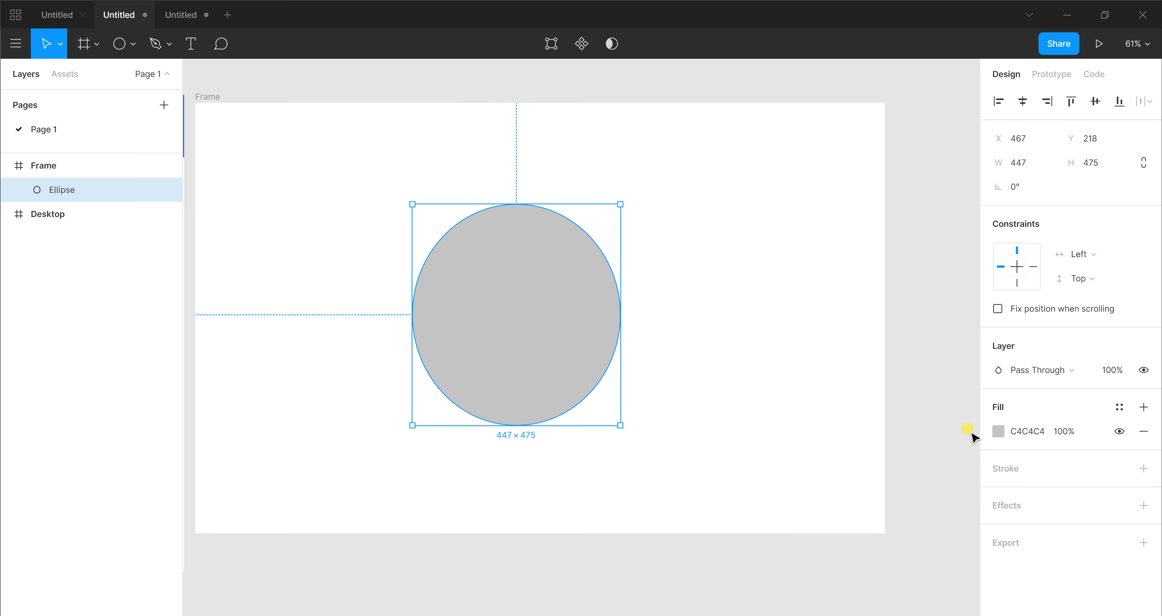
Change the ellipse's fill to a Radial gradient and set its centre stop to FFC700
left_click(999, 435)
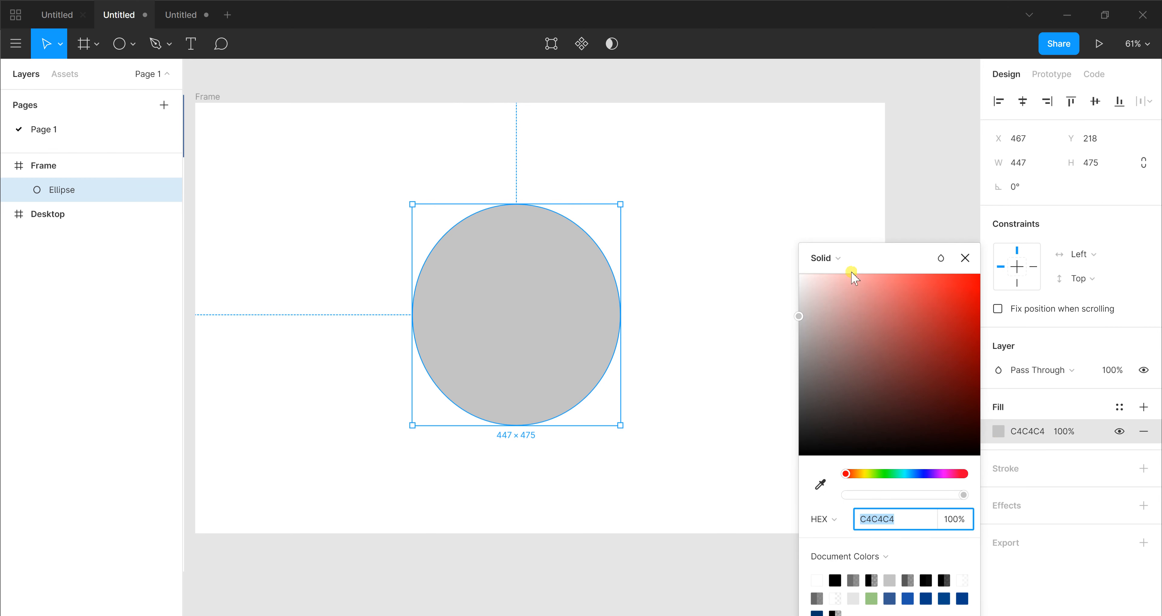
left_click(834, 259)
left_click(842, 294)
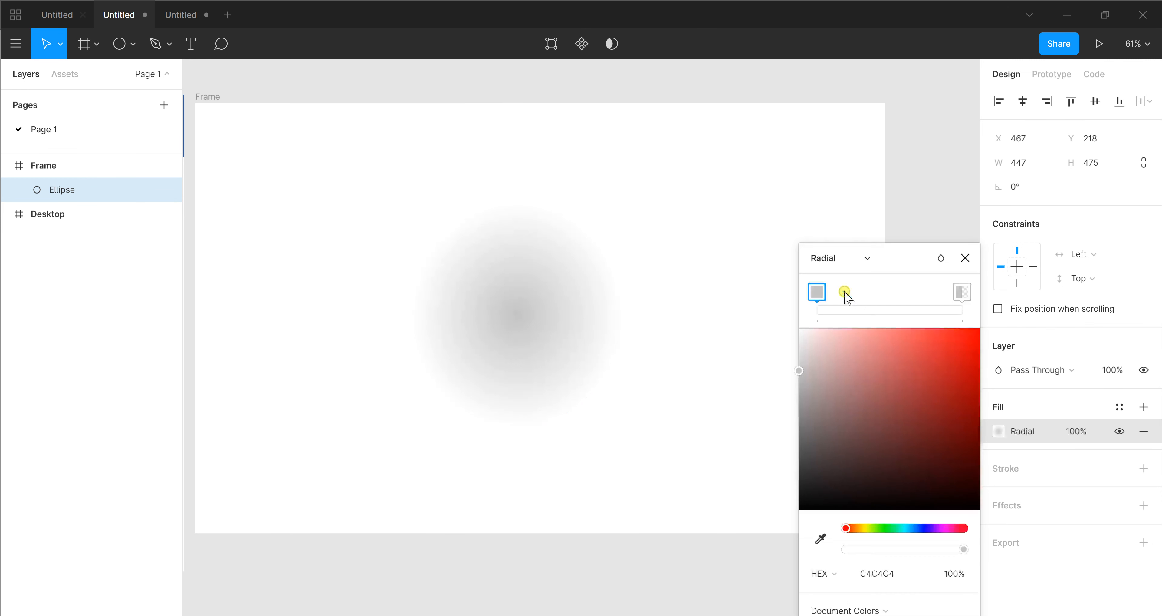
left_click(862, 528)
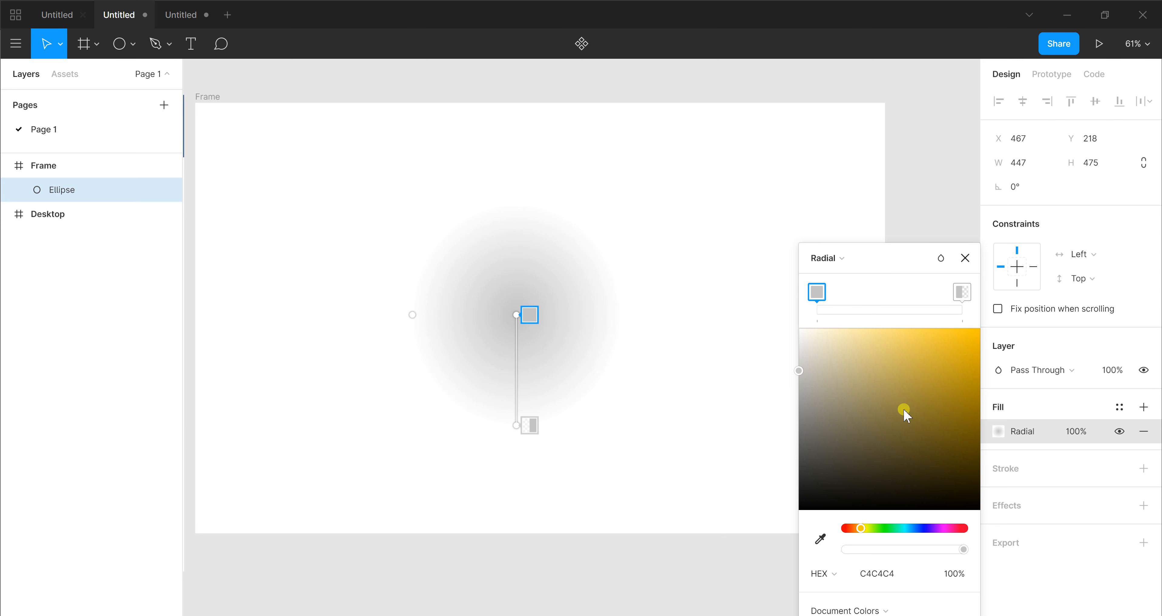
left_click_drag(903, 408, 996, 325)
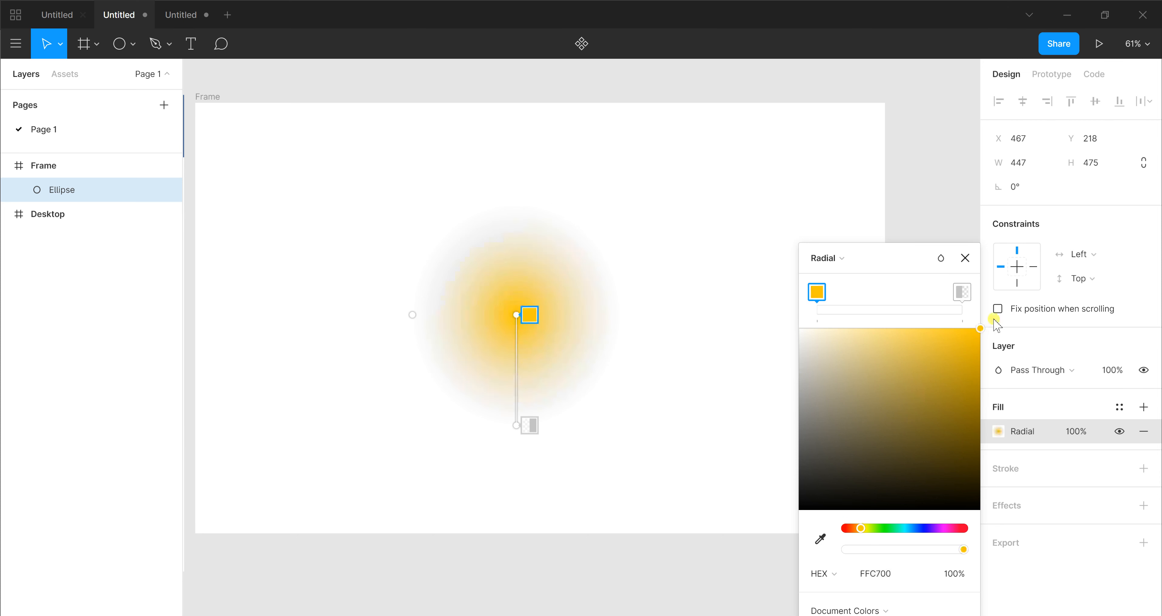
Set the outer stop of the ellipse's radial gradient to 00B8C4 at 42% opacity
left_click(963, 292)
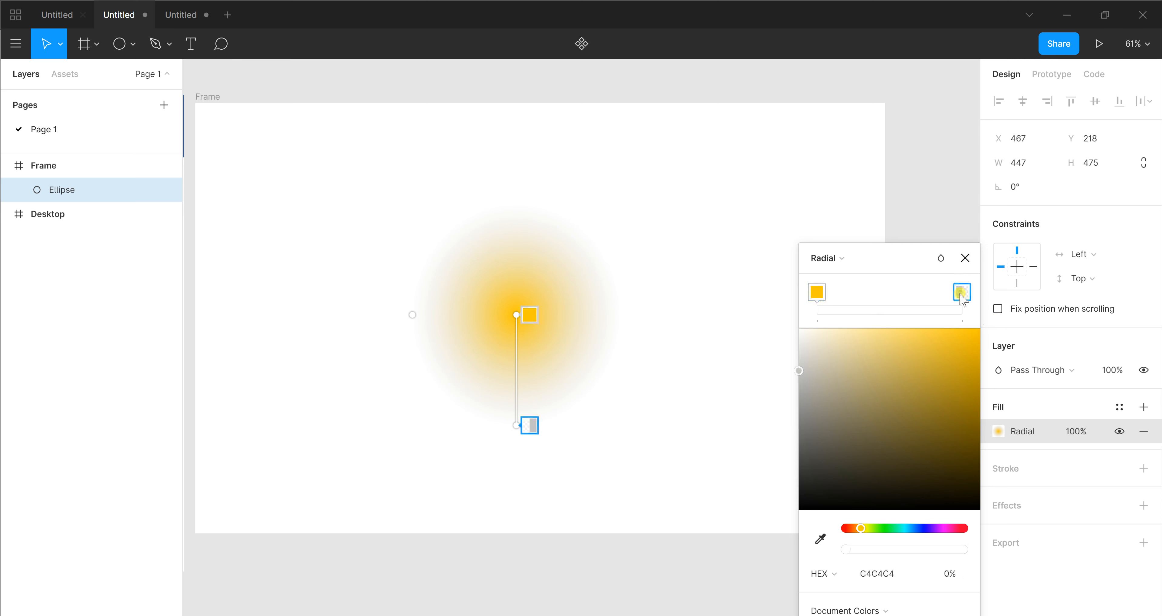
left_click(908, 529)
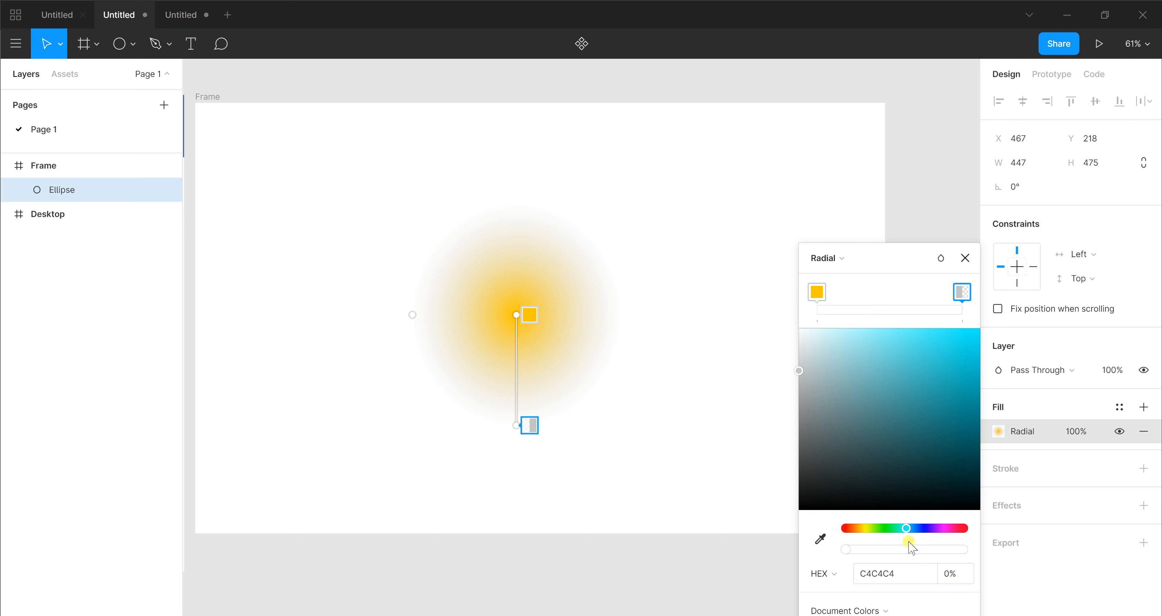
left_click_drag(799, 371, 989, 373)
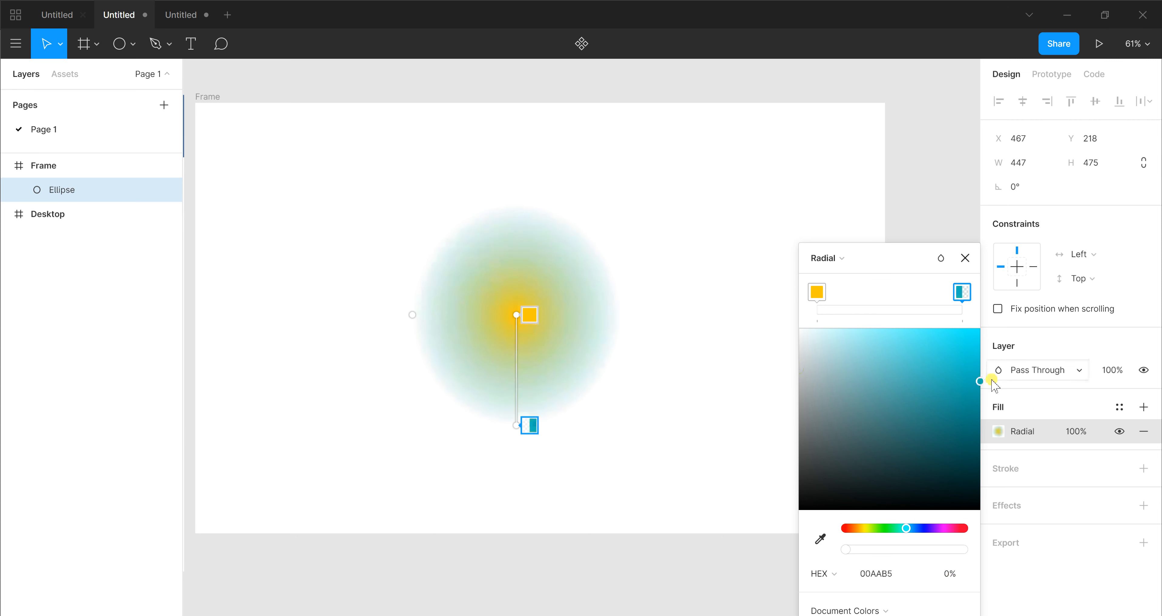
left_click_drag(852, 551, 896, 551)
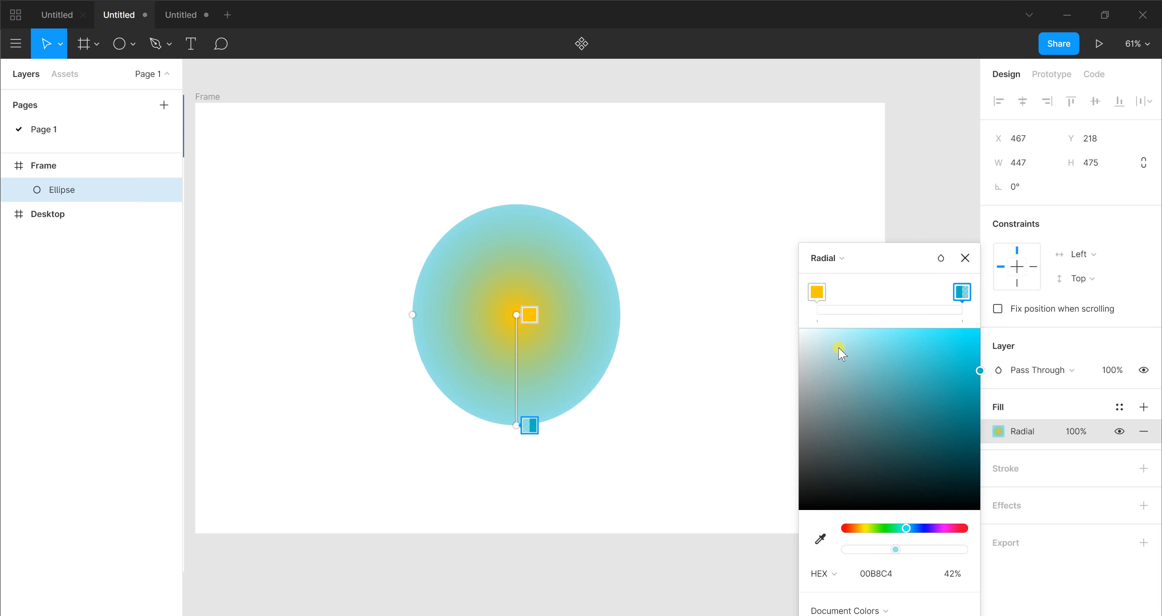
Move both gradient stops together near the middle to form a hard-edged yellow centre, close the colour picker and reselect the ellipse
left_click(817, 291)
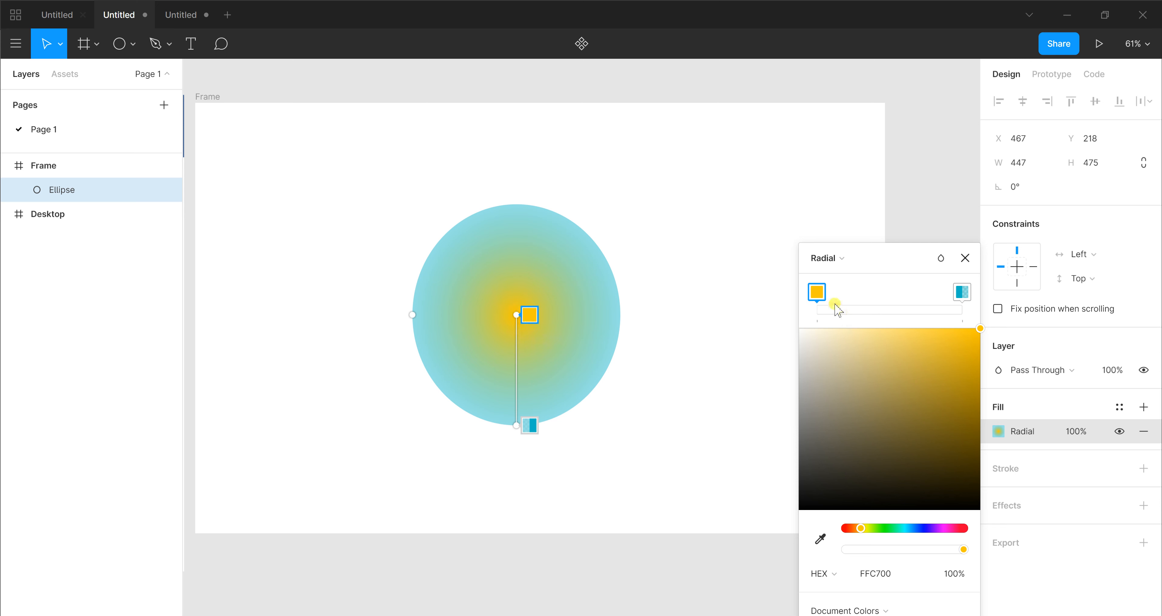
left_click_drag(818, 295, 894, 299)
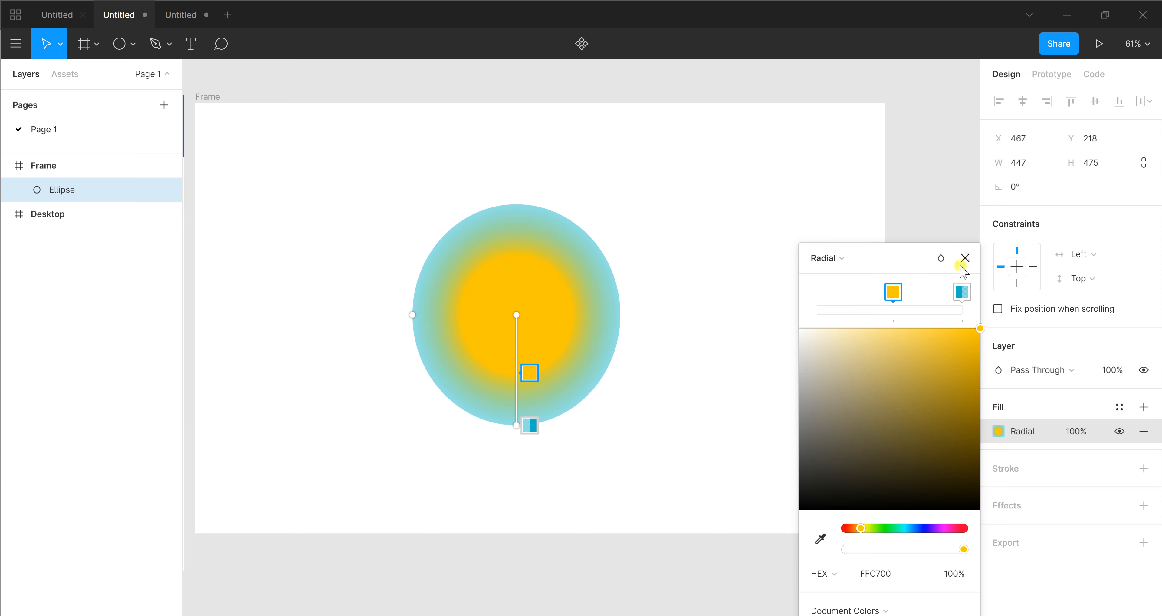
left_click_drag(970, 297, 895, 291)
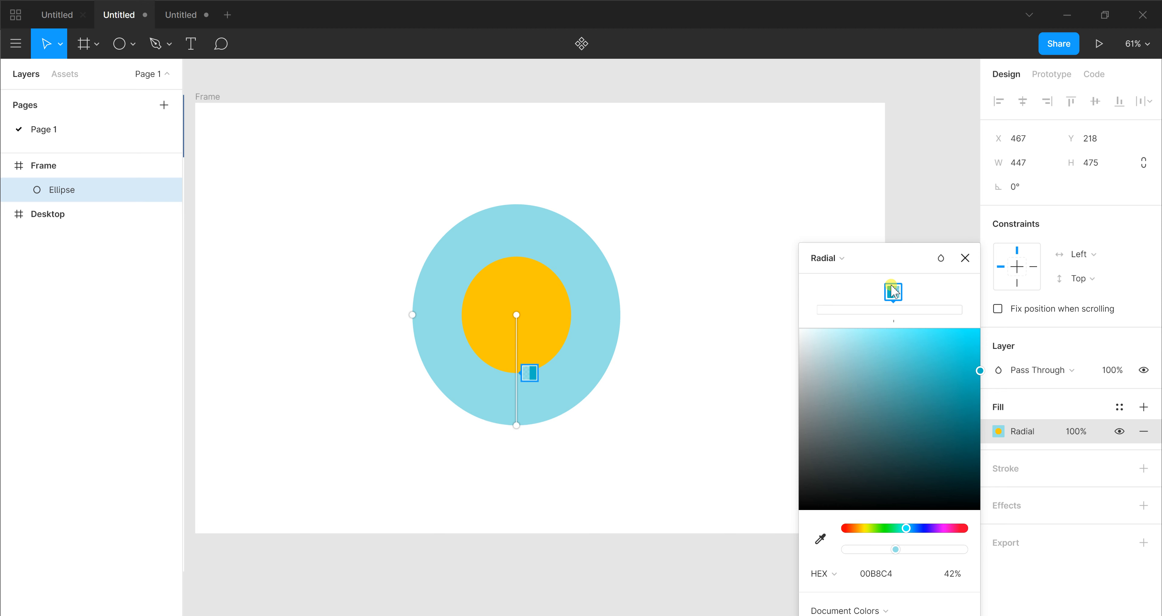
left_click(965, 258)
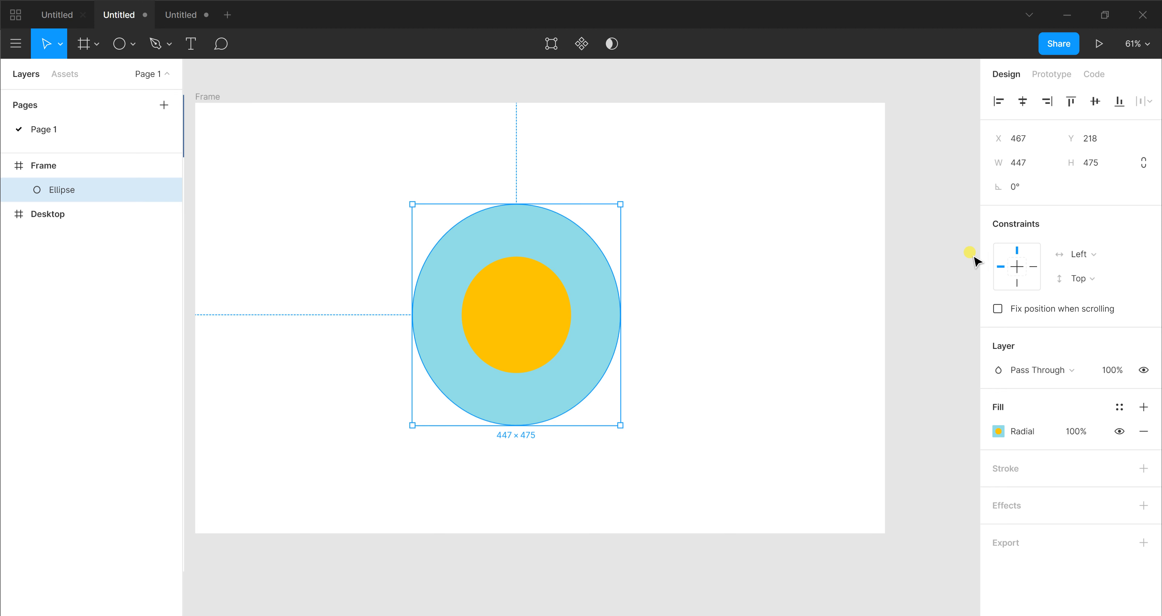
left_click(856, 291)
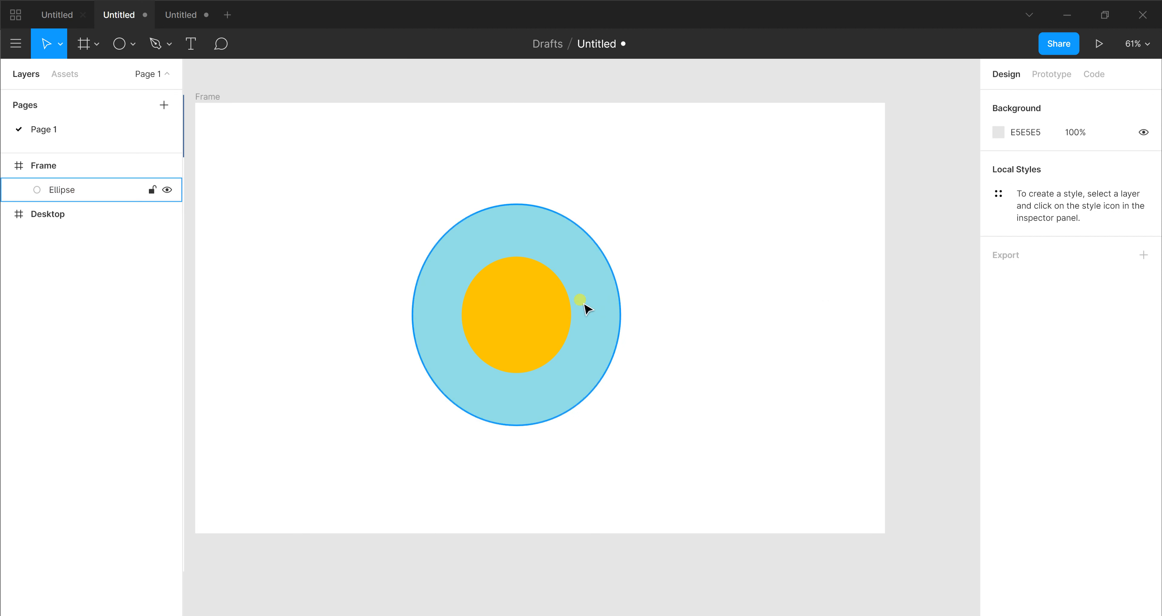
left_click(571, 305)
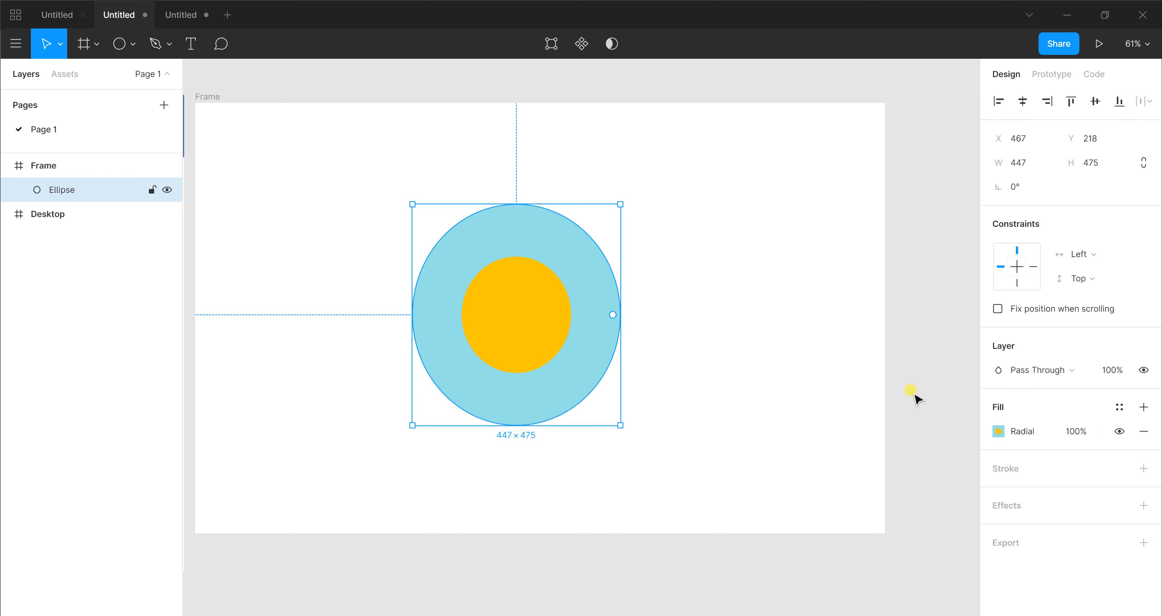
In the ellipse's radial gradient, shift the yellow stop toward the centre and add a green 13D73C stop between the yellow and blue stops
left_click(999, 431)
left_click(893, 238)
left_click_drag(892, 238, 844, 246)
left_click(880, 256)
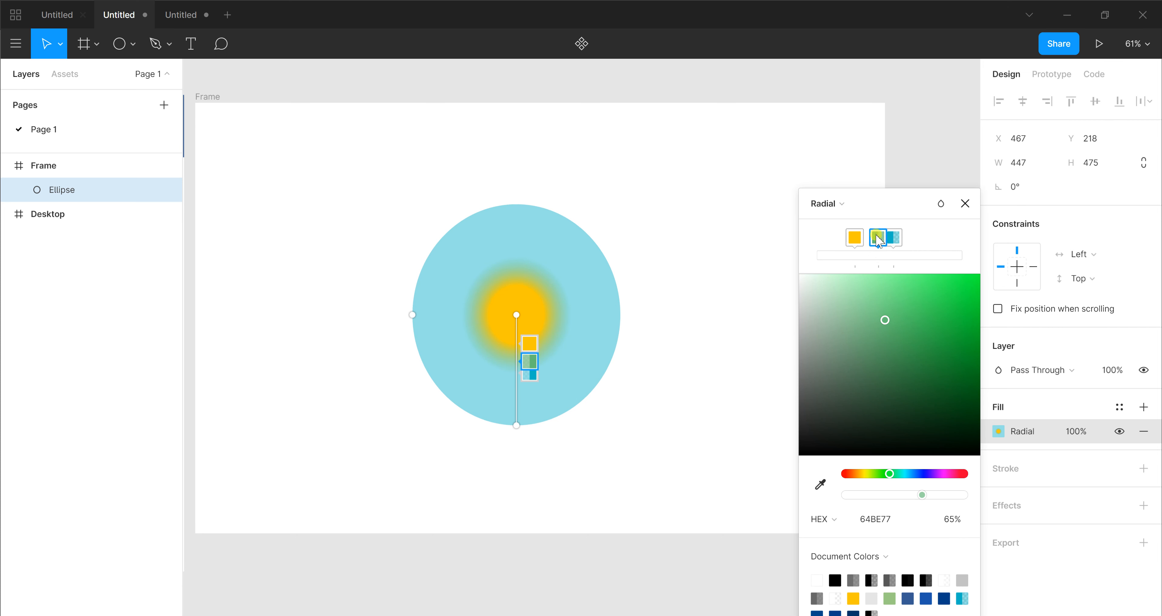
left_click_drag(879, 242, 876, 241)
left_click(964, 302)
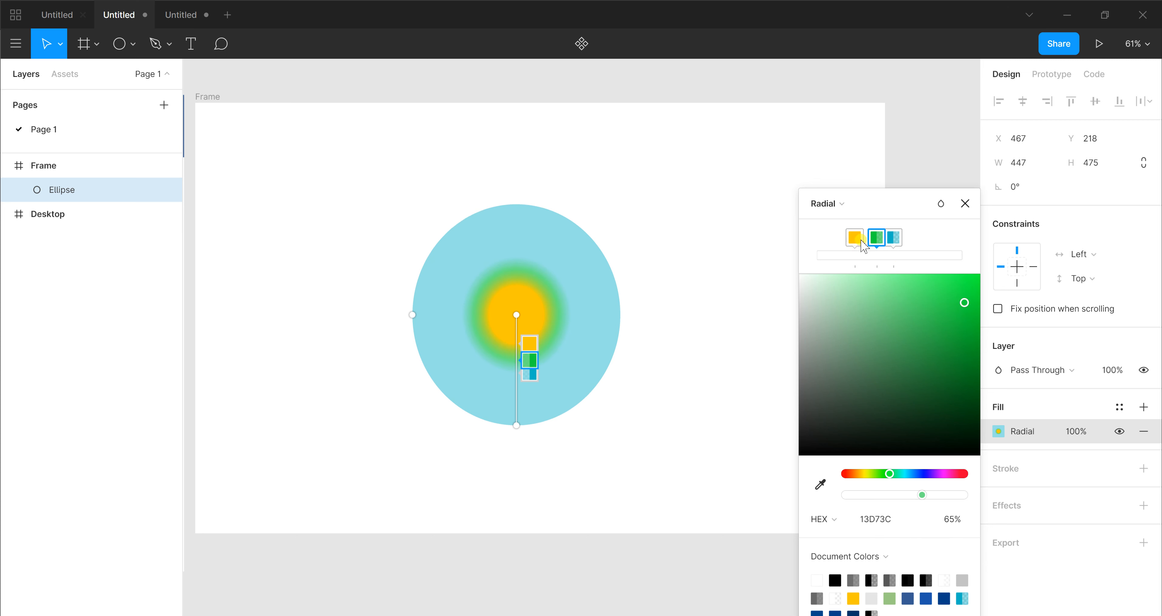
Bring the yellow, green and blue stops close together, add an outer green stop 33C400 to the gradient and close the colour picker
left_click_drag(862, 245, 883, 244)
left_click(891, 243)
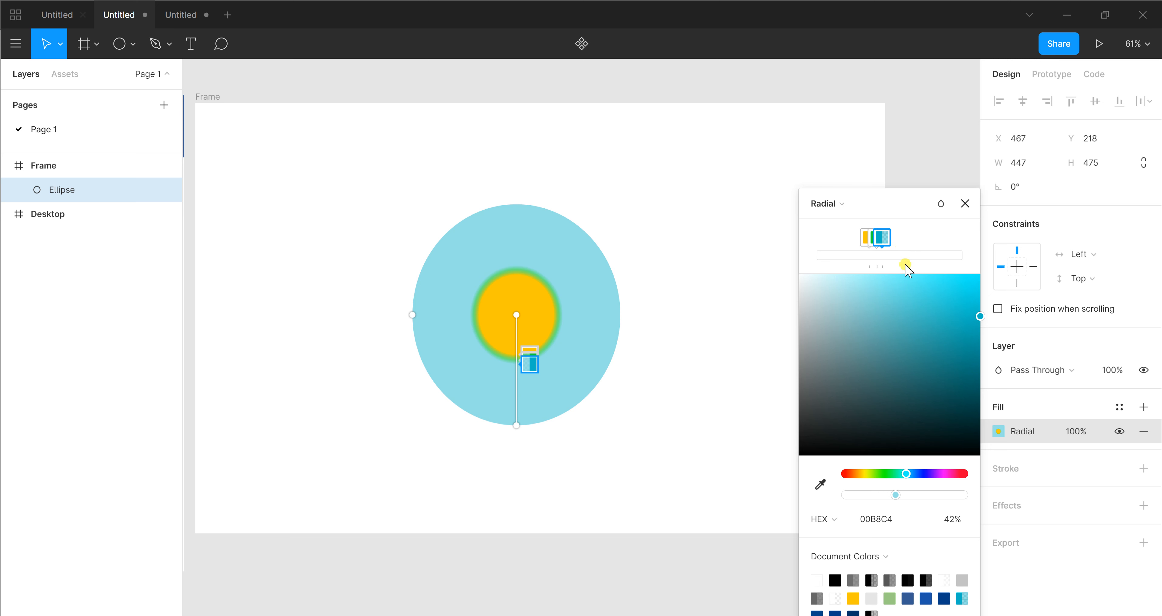
left_click(921, 253)
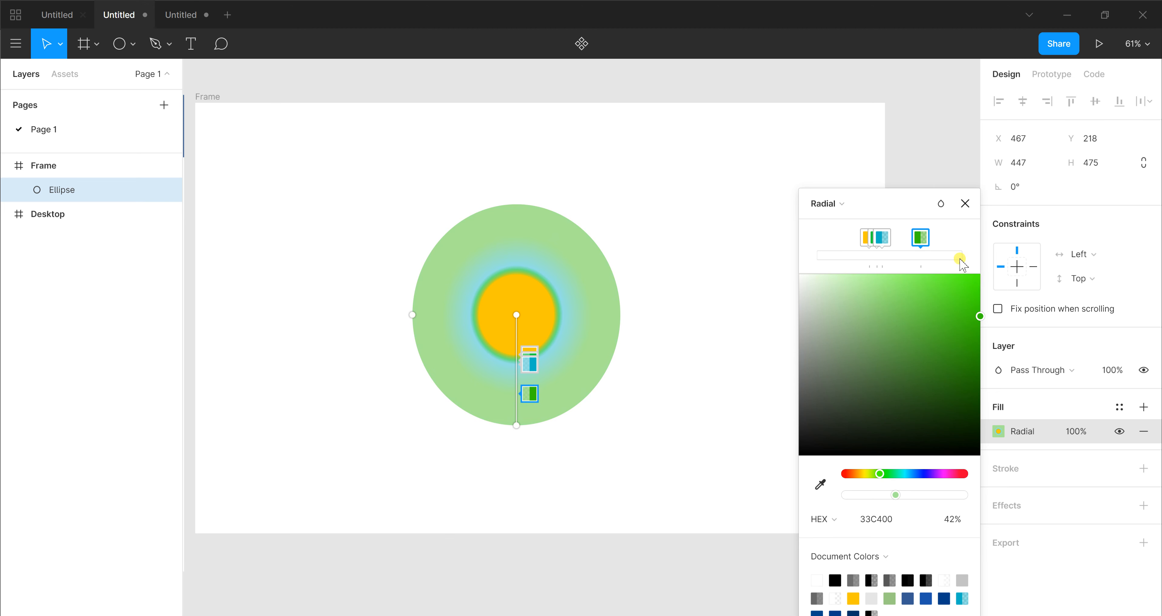
left_click(965, 203)
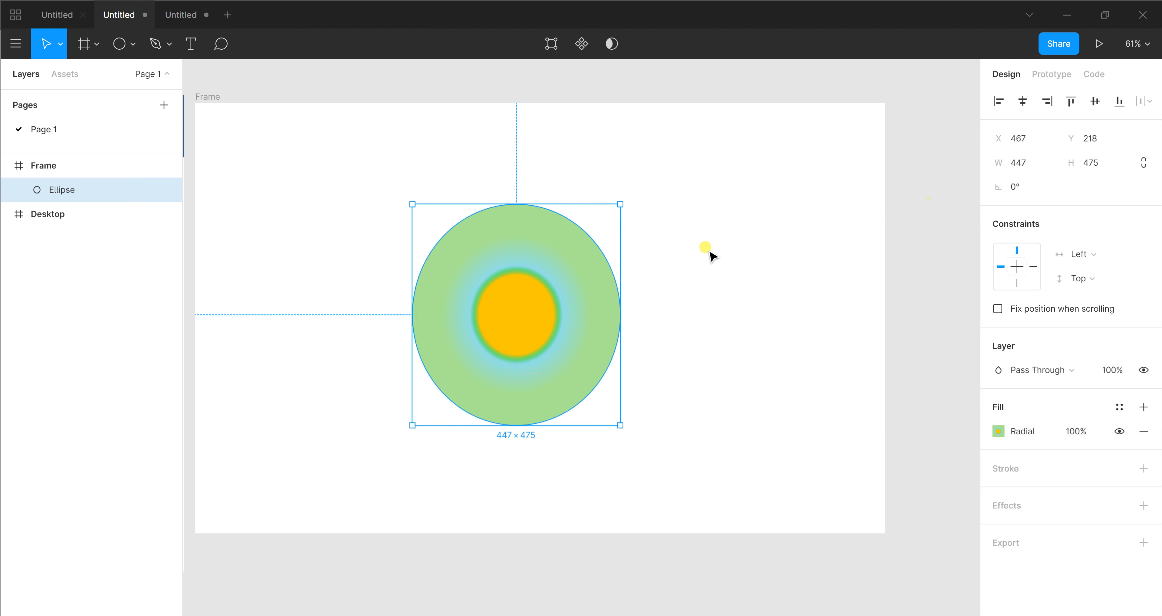
Delete the ellipse and draw a polygon about 408 × 319 in the upper middle of the frame
key("Delete")
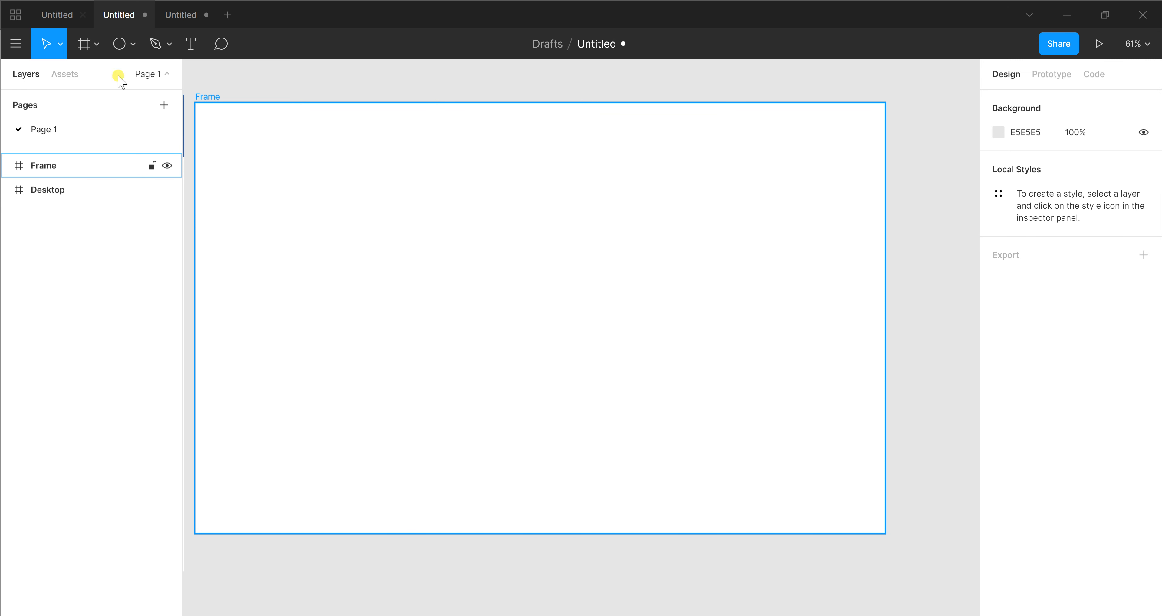
left_click(134, 44)
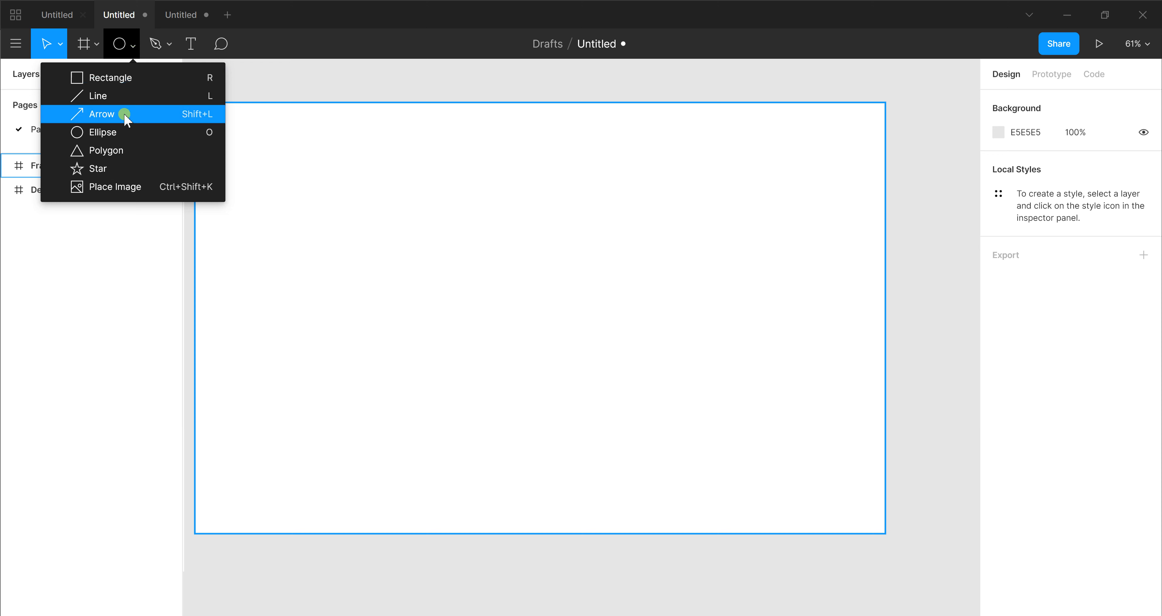
left_click(135, 147)
left_click_drag(443, 194, 632, 342)
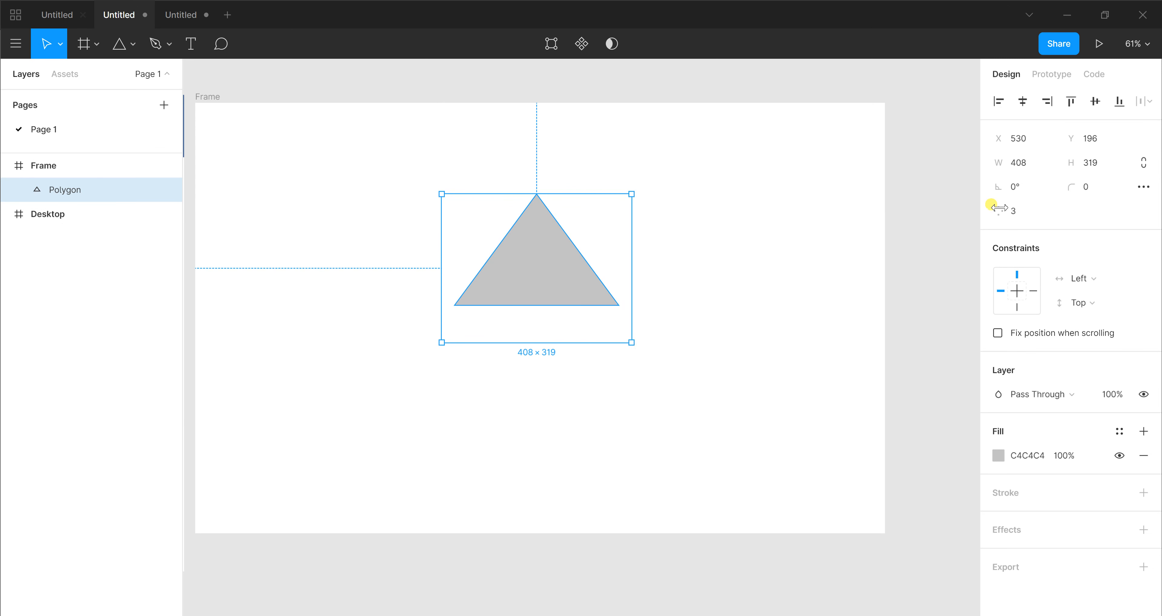
Set the polygon's point count to 4 and stretch its height to about 415
left_click(1032, 219)
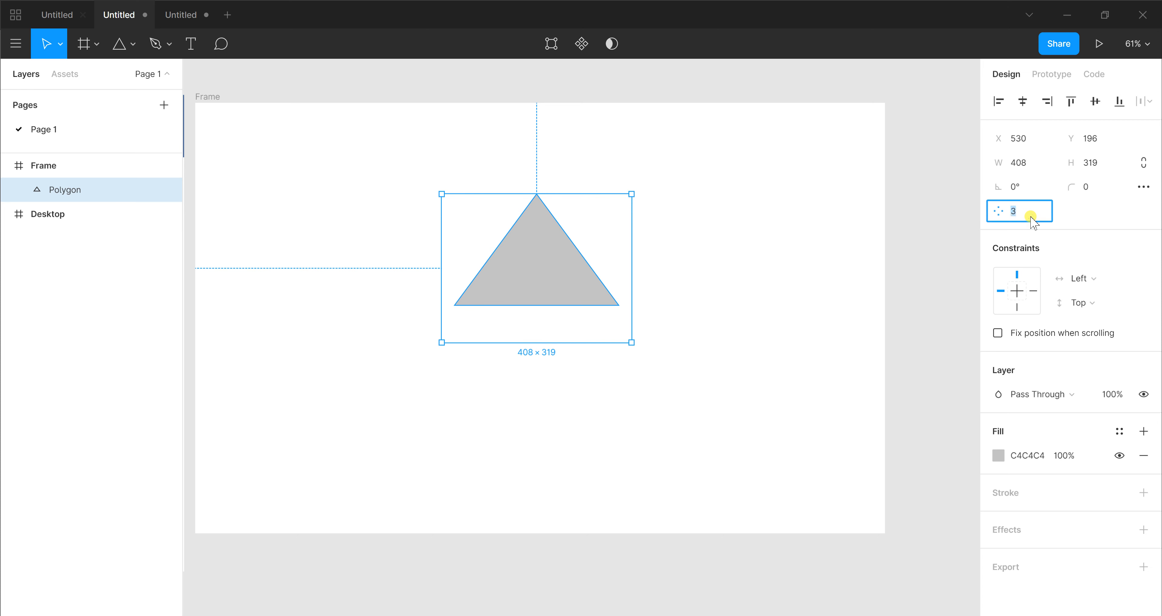
key("Return")
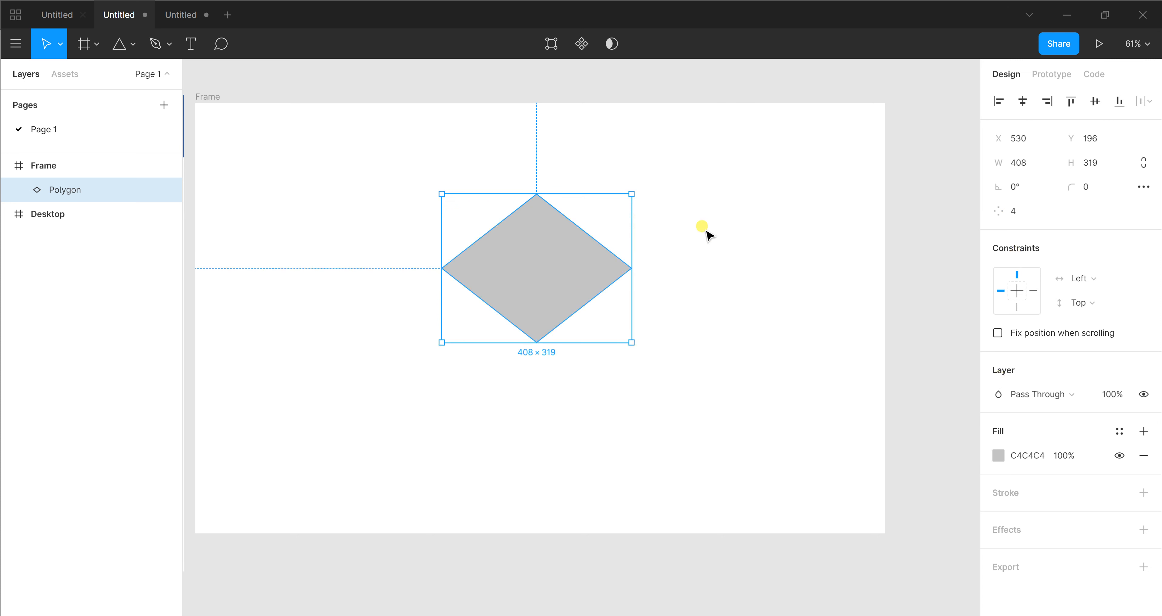
left_click_drag(578, 340, 577, 387)
Change the four-sided polygon's fill to an Angular gradient and set its first stop to 7CDE00
left_click(999, 455)
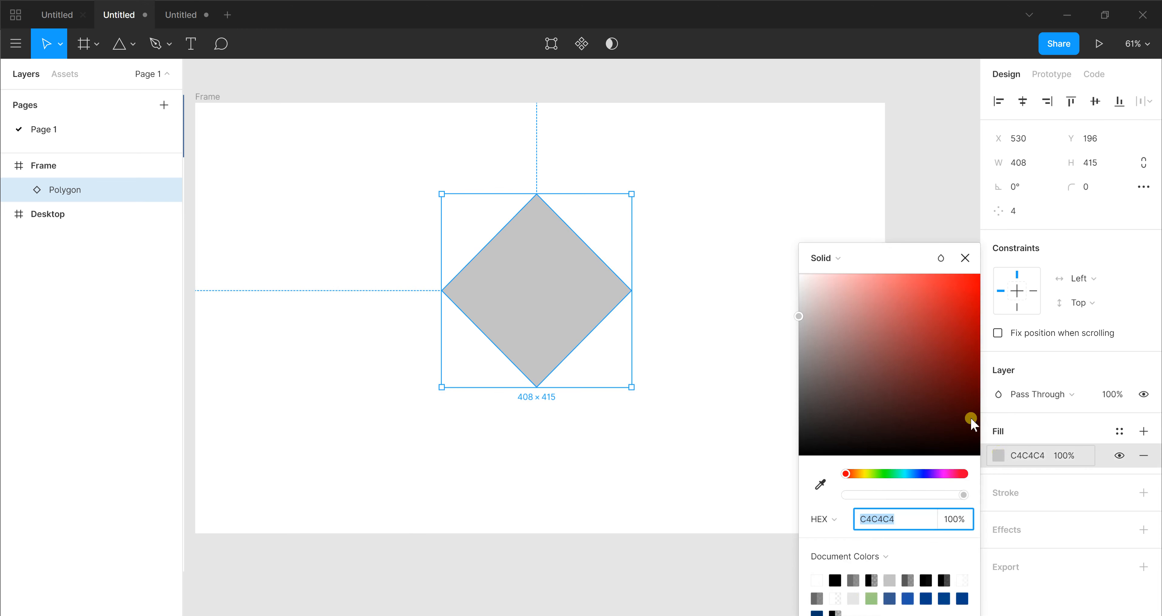
left_click(862, 264)
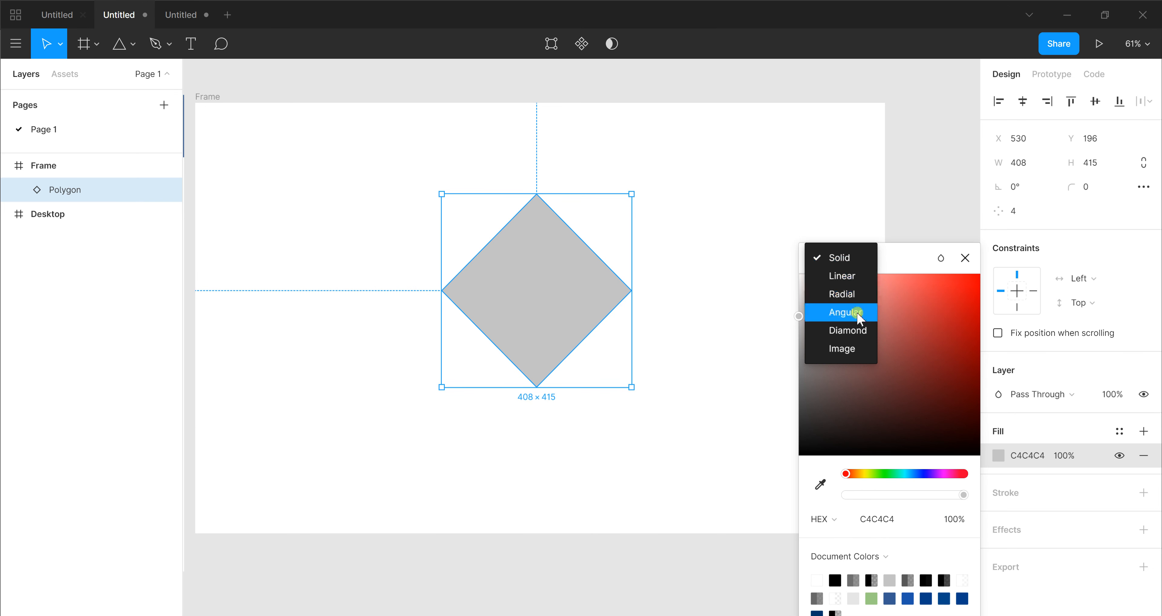
left_click(846, 312)
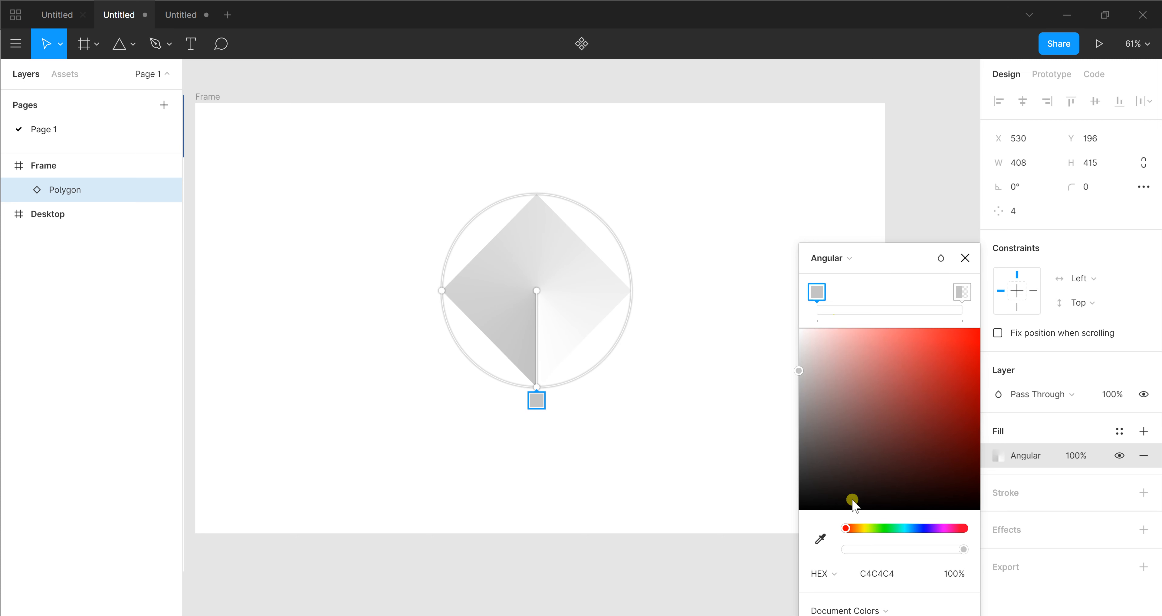
left_click(874, 529)
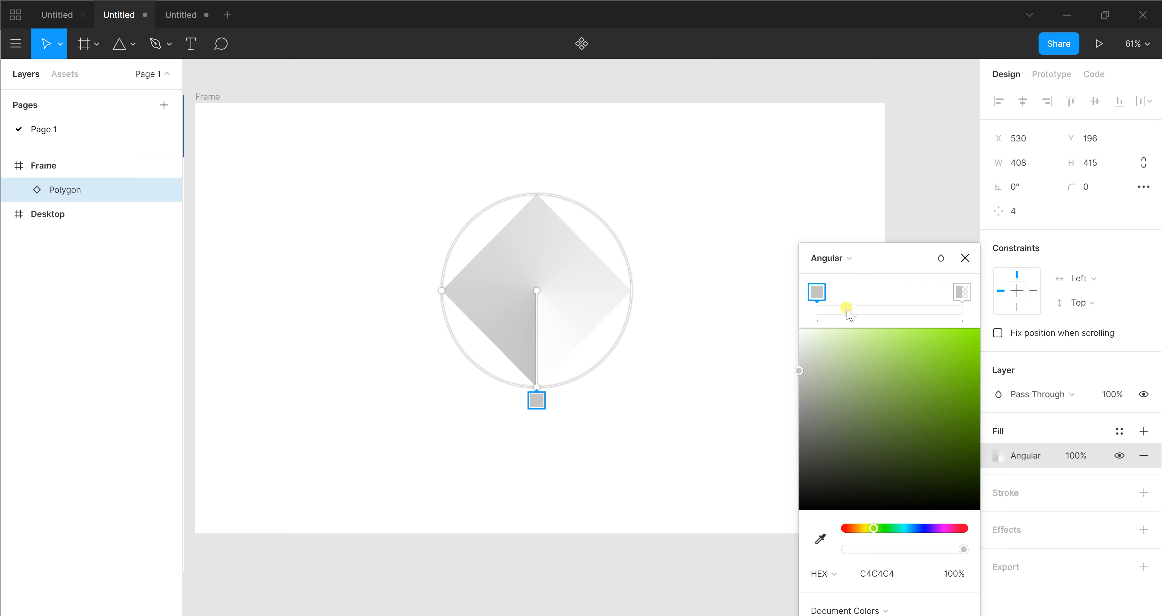
left_click(879, 421)
left_click_drag(981, 359, 980, 351)
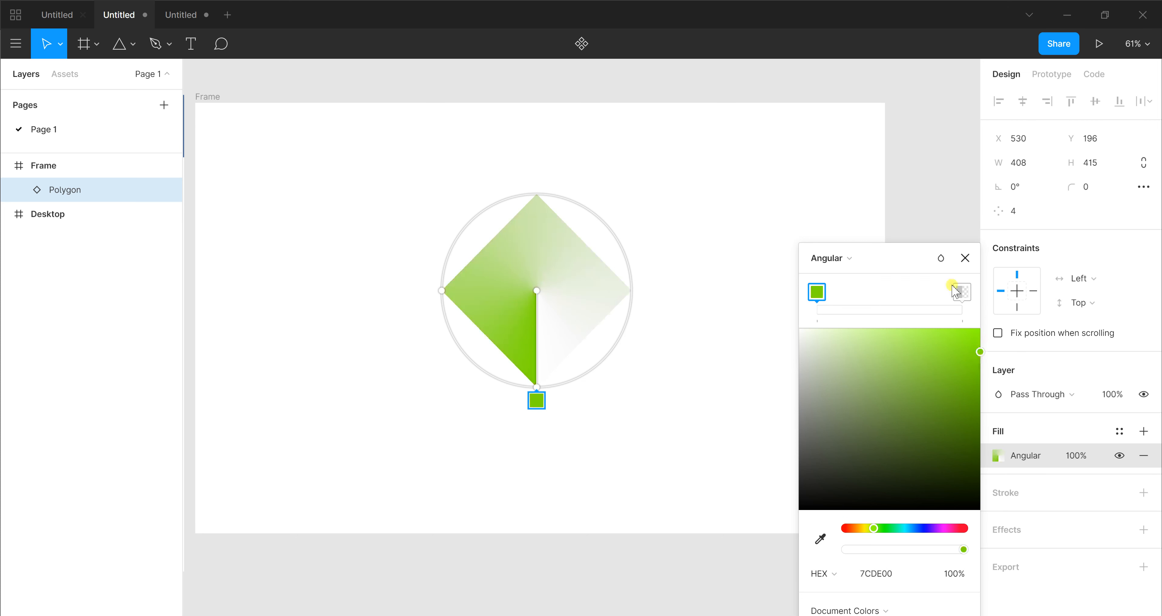
Set the end stop of the polygon's angular gradient to 00D3C7
left_click(961, 291)
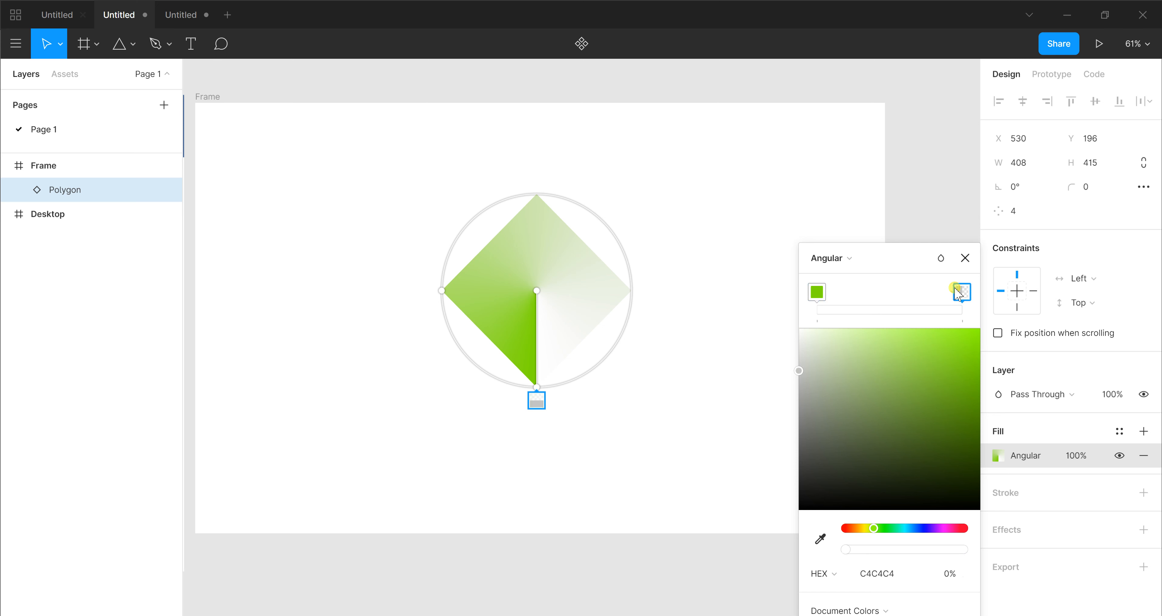
left_click(903, 529)
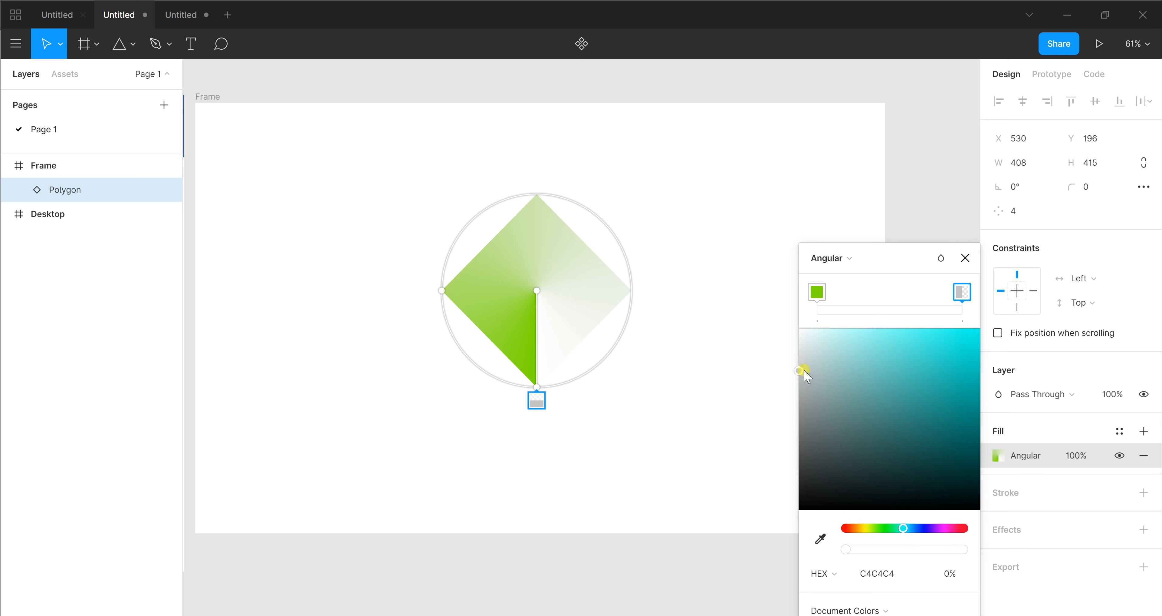
left_click_drag(803, 371, 999, 370)
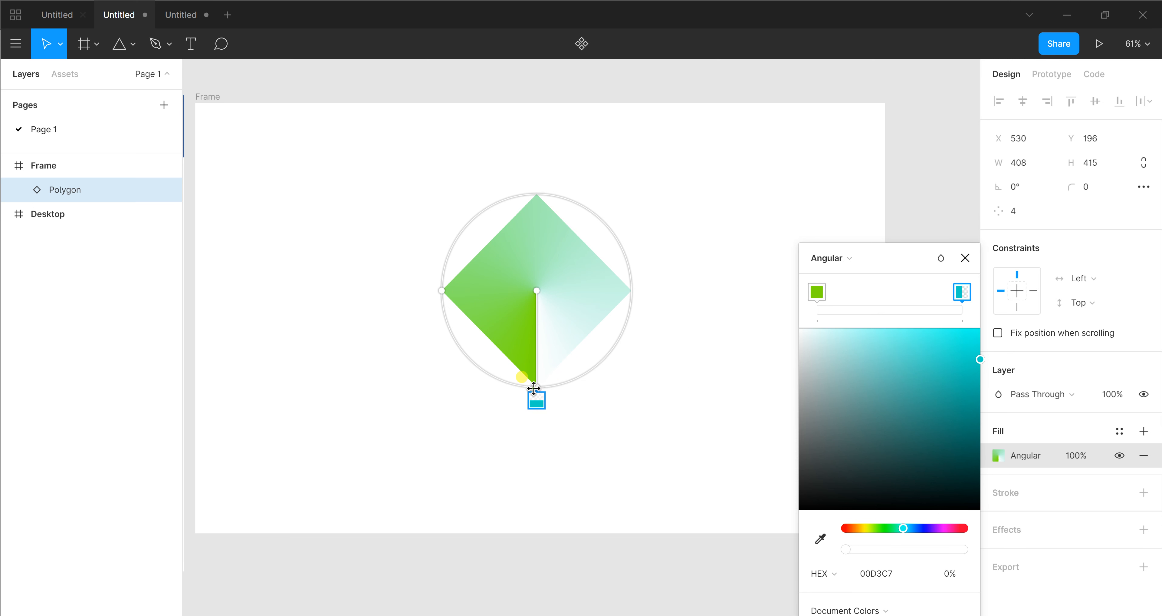
Rotate the angular gradient so its start line points to the polygon's upper right, enlarge its ring slightly and close the colour picker
left_click_drag(534, 388, 617, 123)
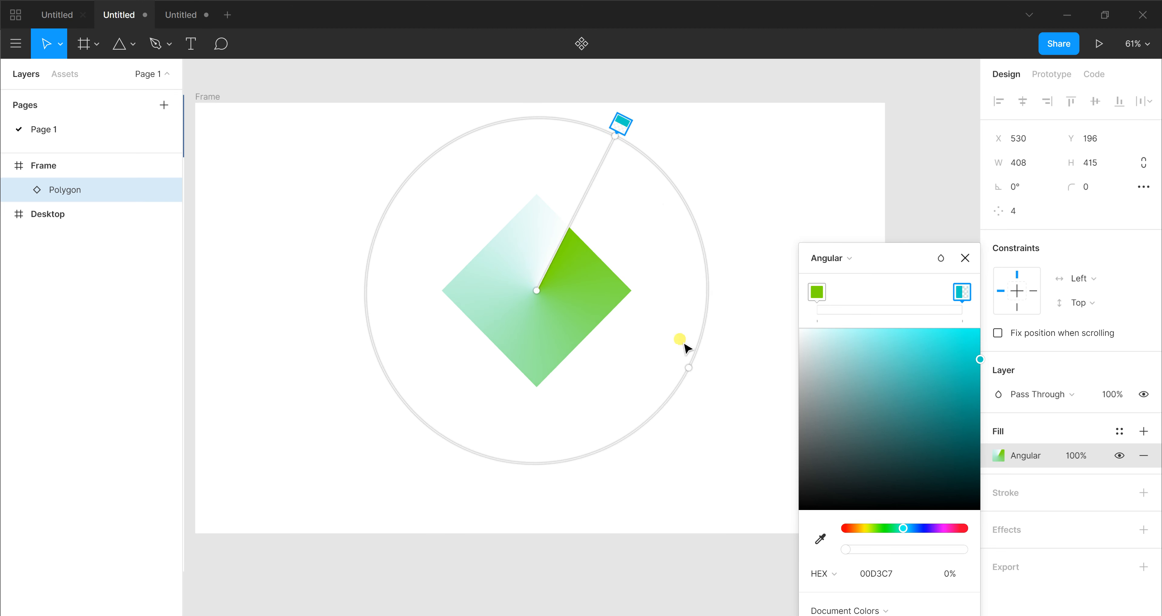
left_click_drag(691, 369, 680, 395)
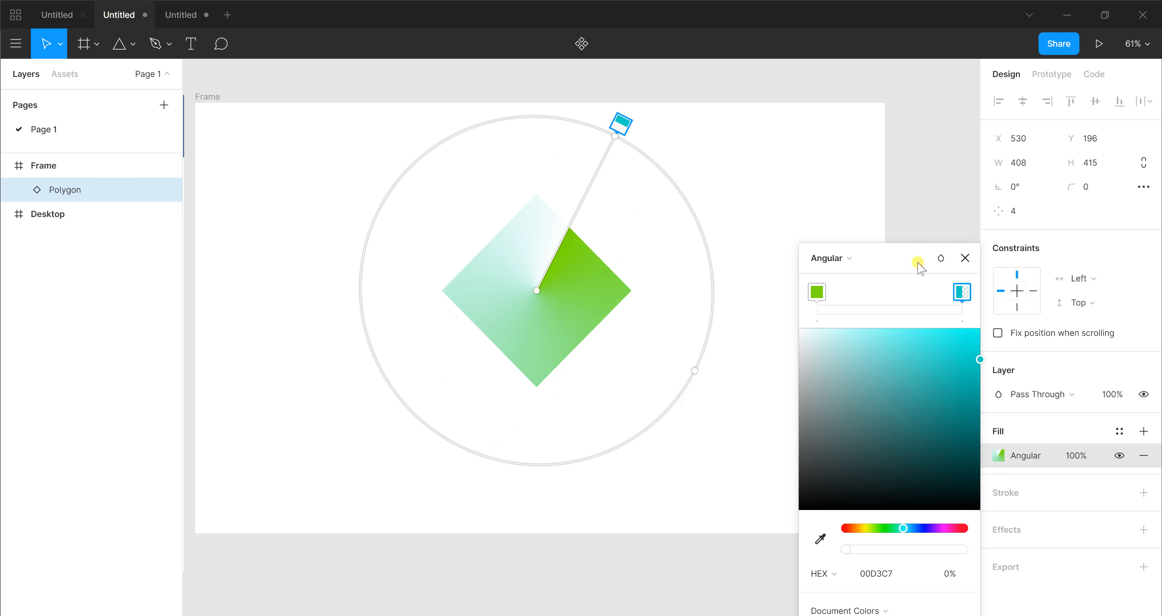
left_click(965, 258)
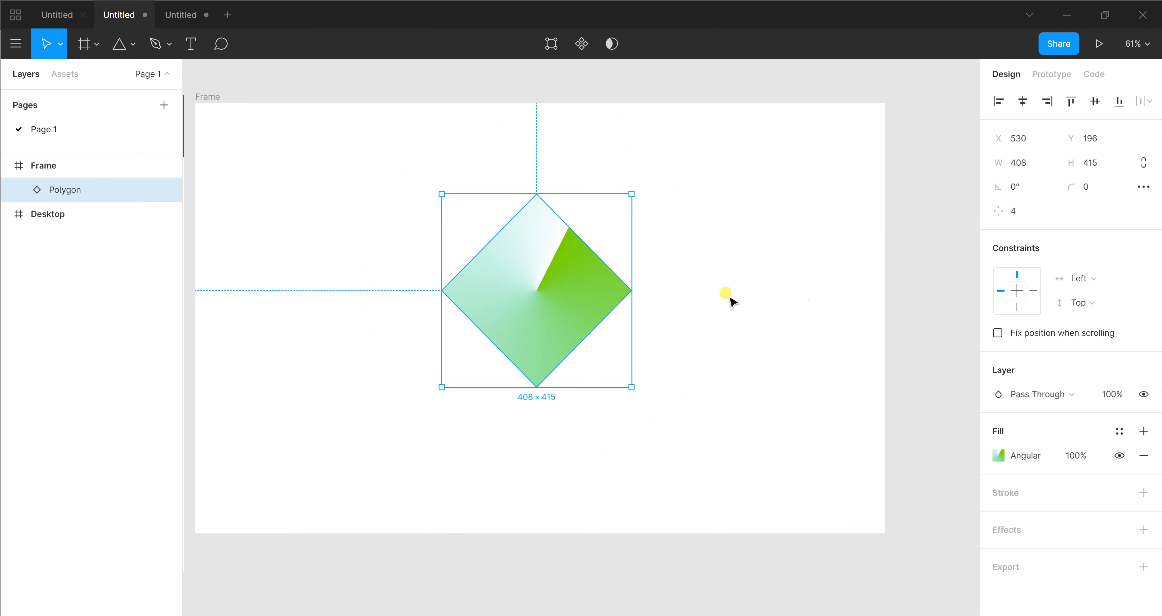
Delete the angular-gradient polygon and draw a new polygon about 589 × 384 in the frame
key("Delete")
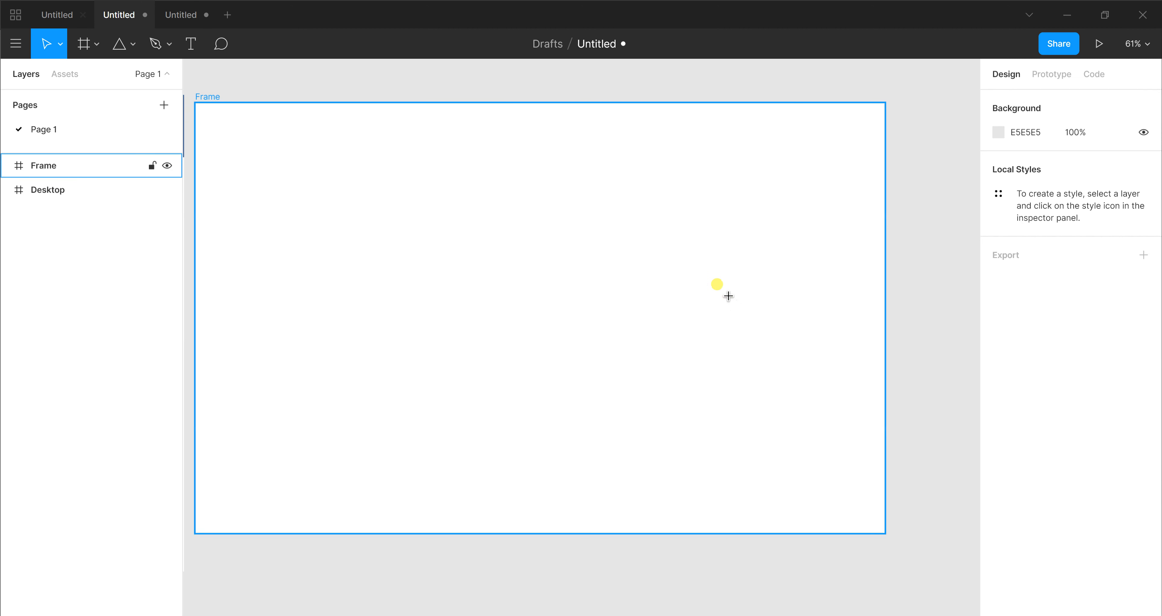
key("r")
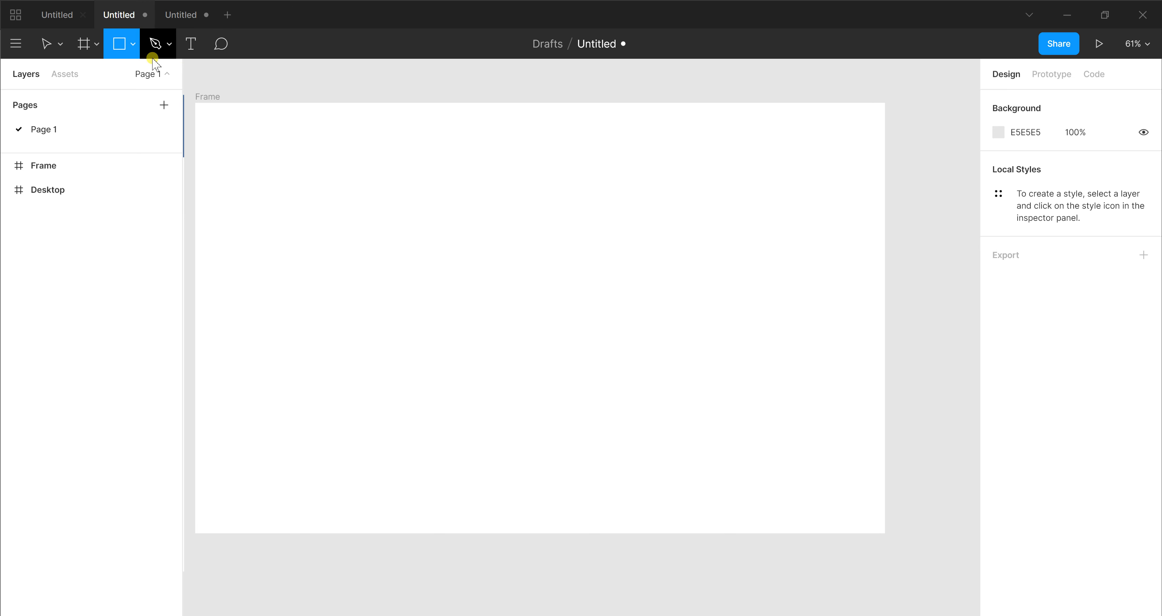
left_click(129, 43)
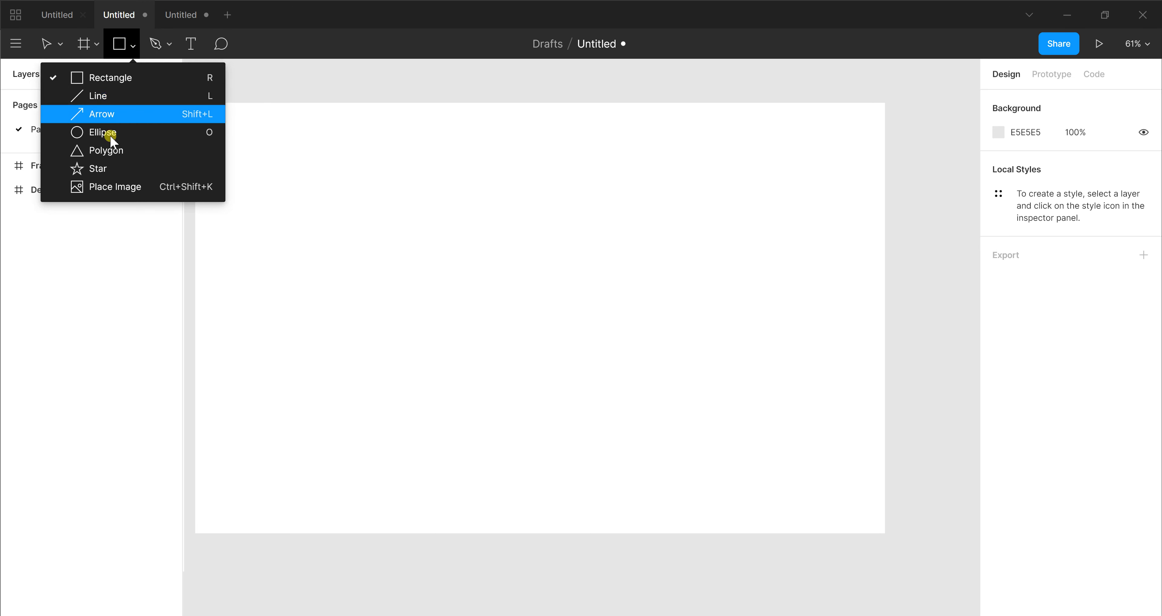
left_click(113, 152)
mouse_move(357, 195)
left_mouse_down()
mouse_move(587, 356)
mouse_move(630, 373)
left_mouse_up()
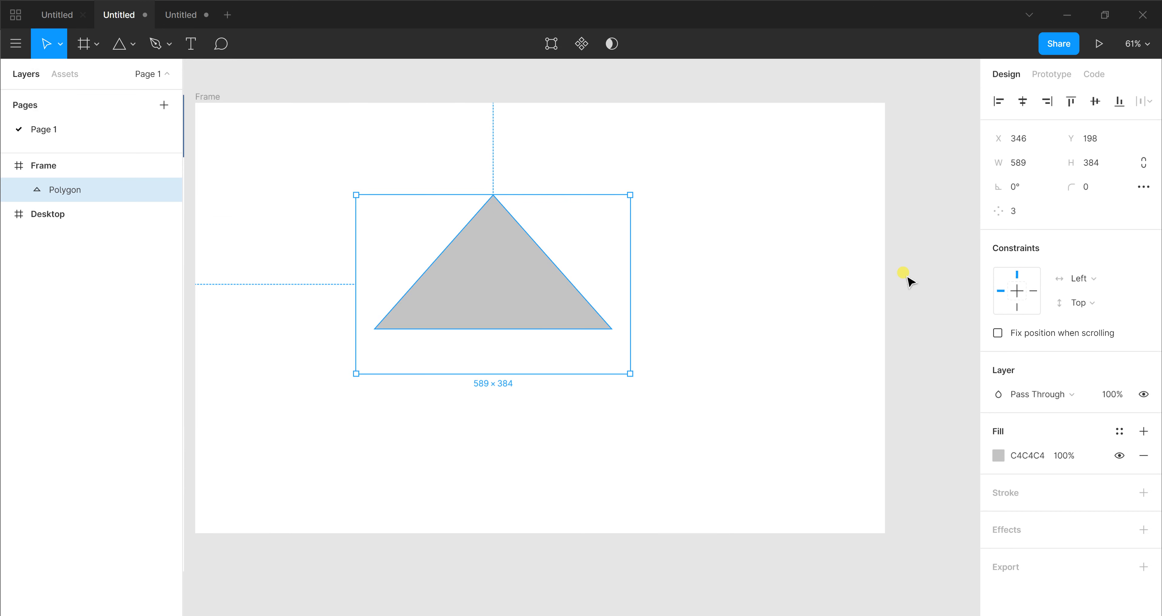
Give the new polygon a point count of 4 and stretch its height to about 542
left_click(1017, 217)
type("4")
key("Return")
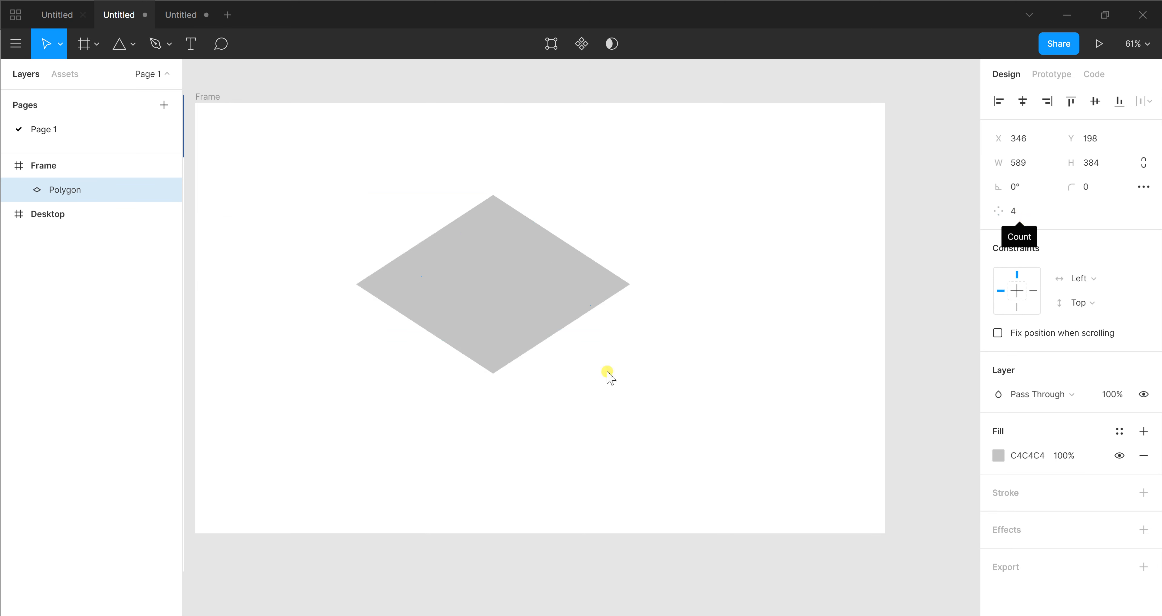
left_click_drag(513, 373, 513, 454)
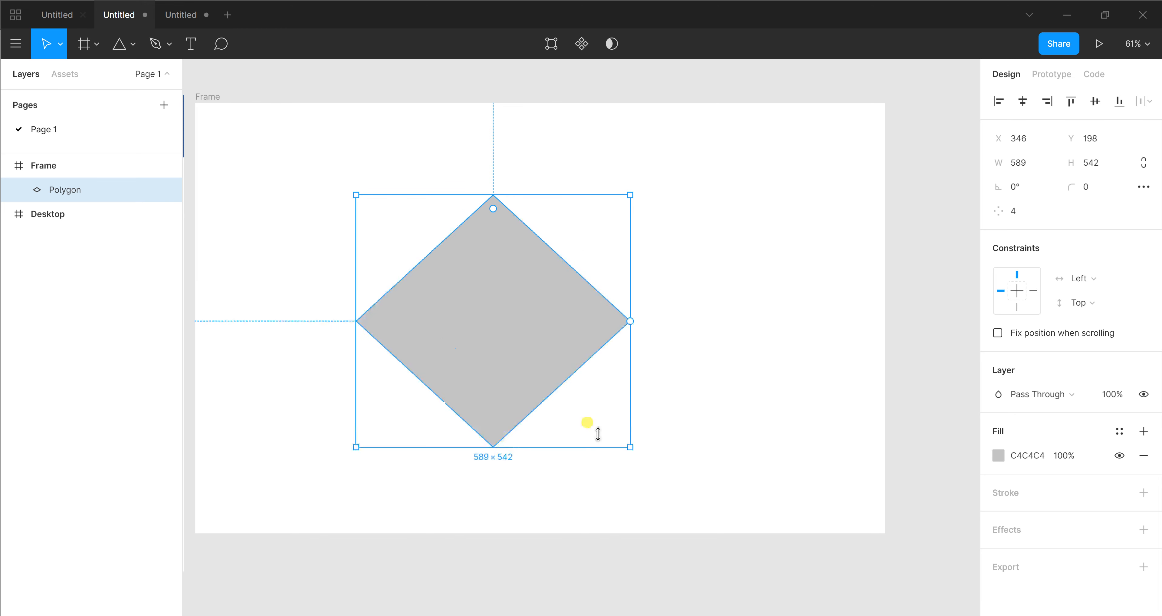
Change the polygon's fill to a Diamond gradient and set its centre stop to CEC500
left_click(998, 455)
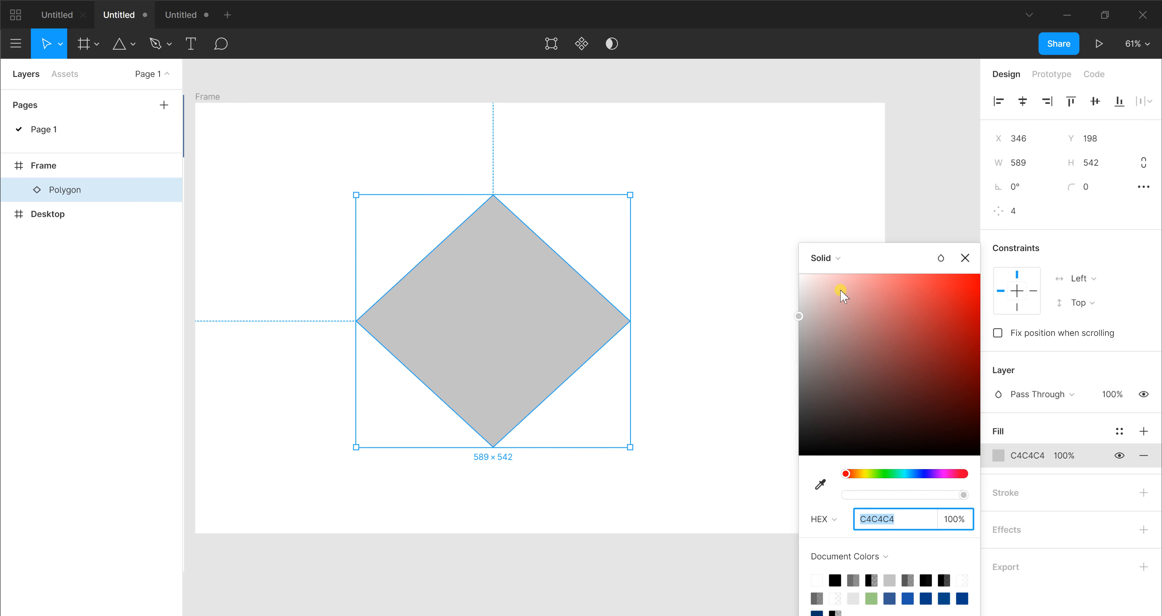
left_click(833, 258)
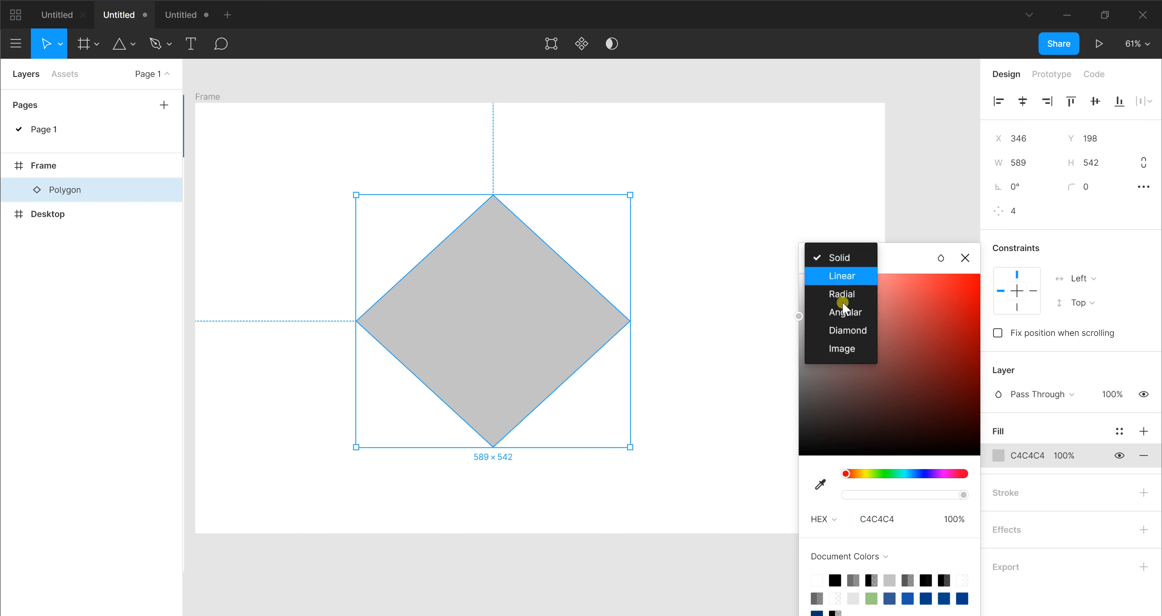
left_click(851, 332)
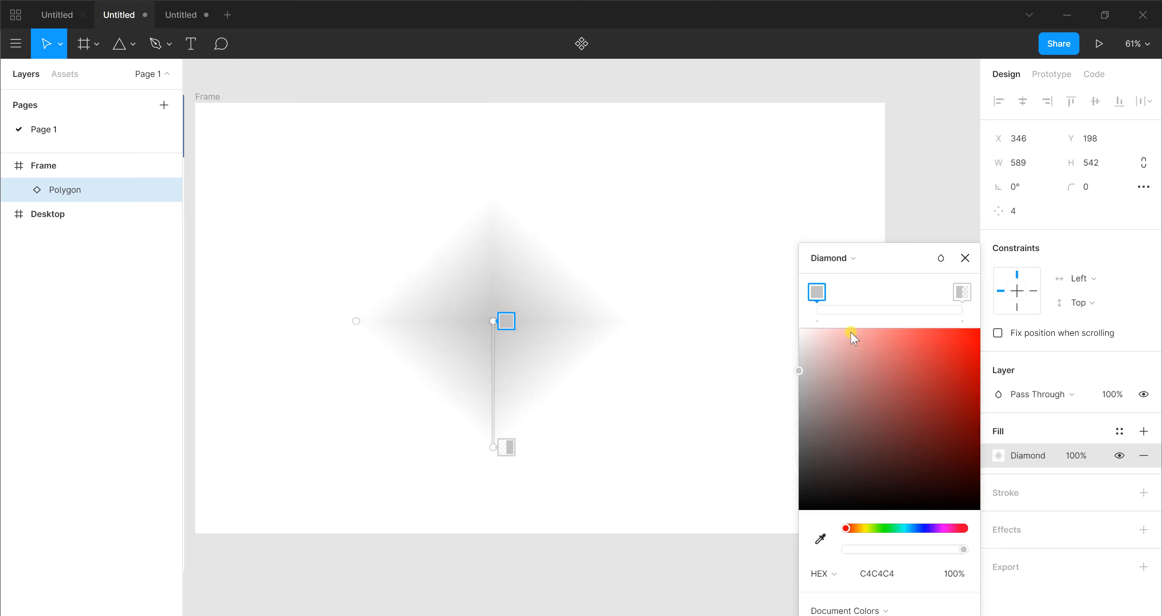
left_click(865, 529)
left_click(818, 298)
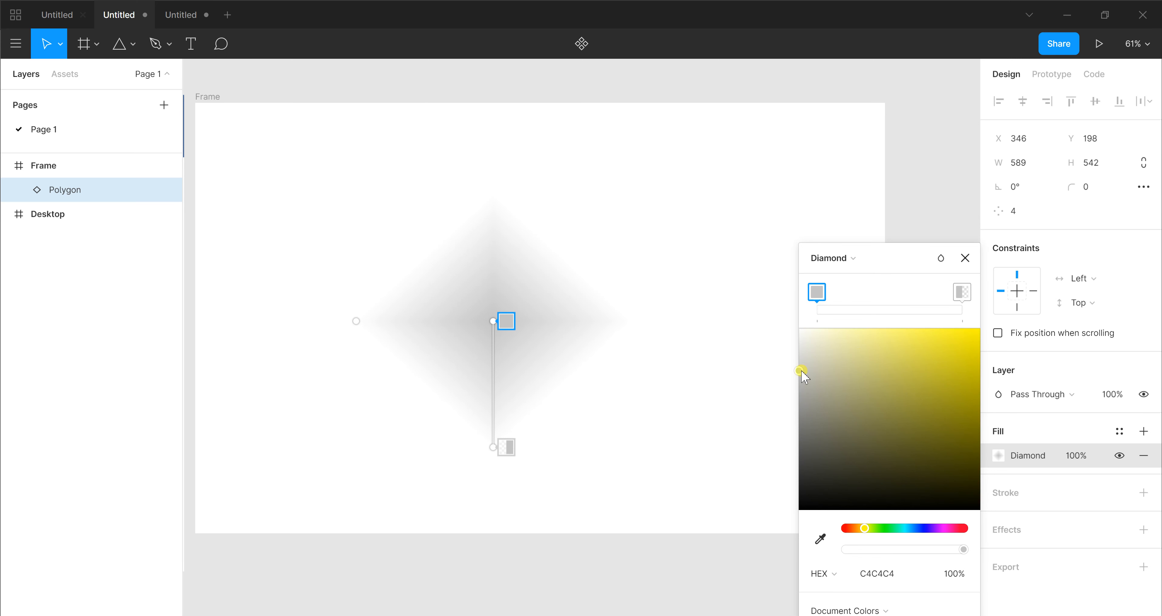
left_click_drag(939, 363, 1033, 365)
left_click(812, 290)
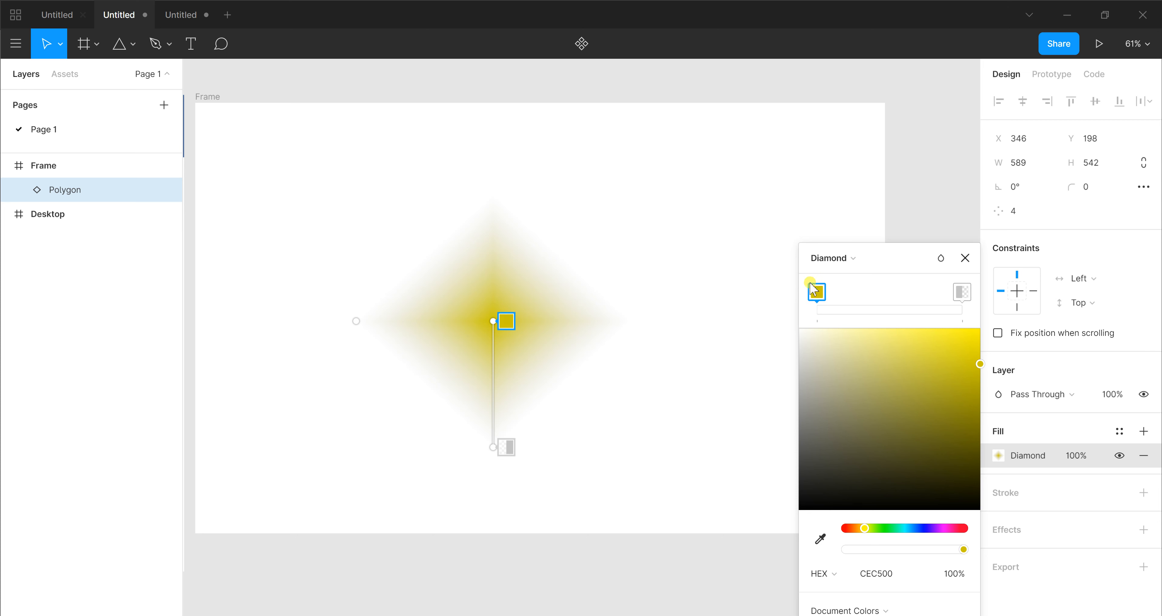
left_click(819, 283)
Set the outer stop of the diamond gradient to 05DFDF at 35% opacity
left_click(964, 293)
left_click(962, 292)
left_click(905, 528)
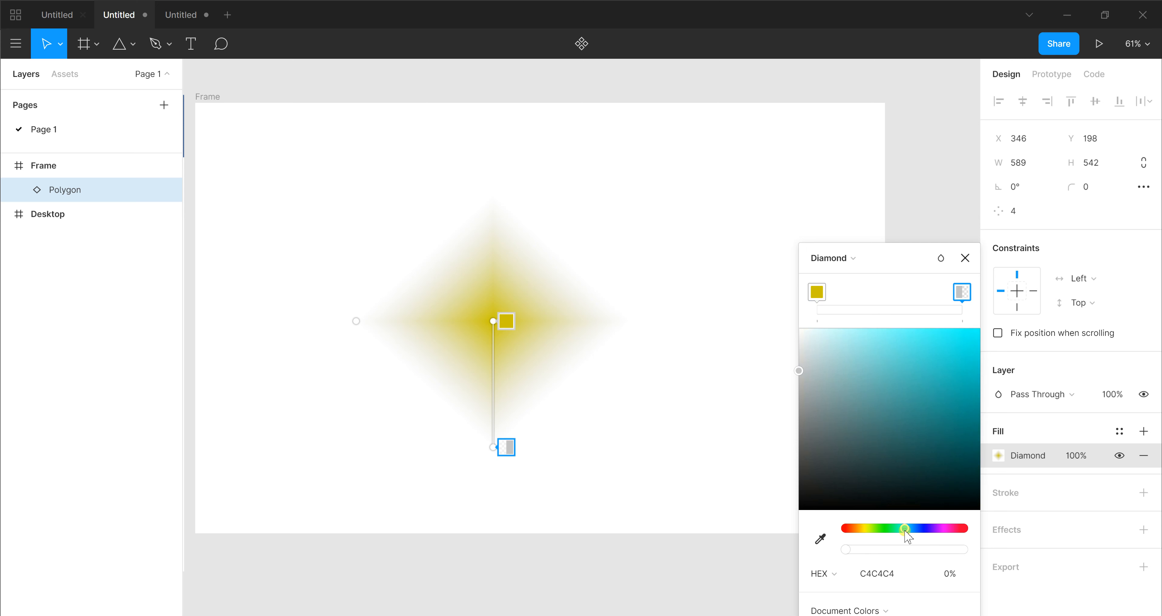
left_click(934, 379)
left_click(976, 354)
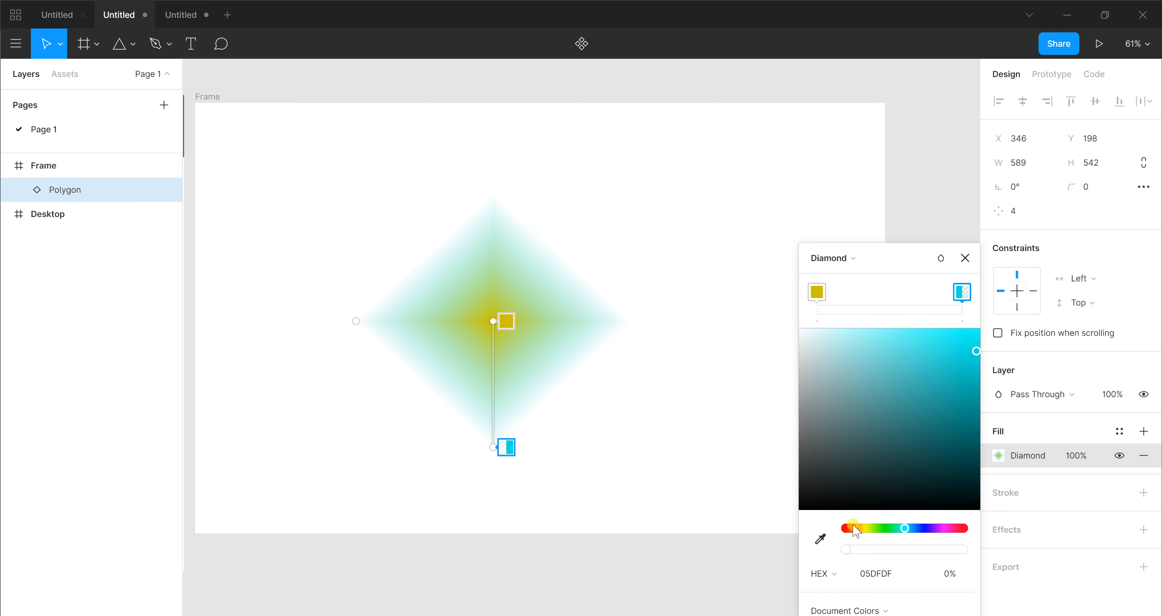
left_click_drag(843, 548, 883, 555)
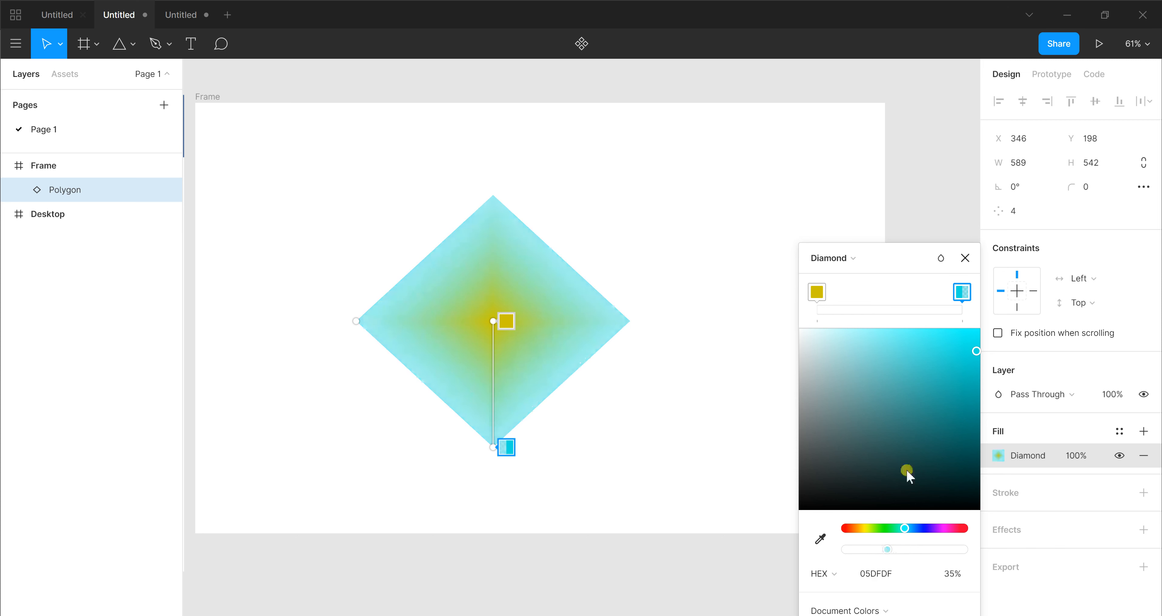
Bring the two diamond gradient stops close together near the middle of the range, then deselect the polygon
left_click_drag(818, 292, 887, 300)
left_click_drag(972, 300, 913, 294)
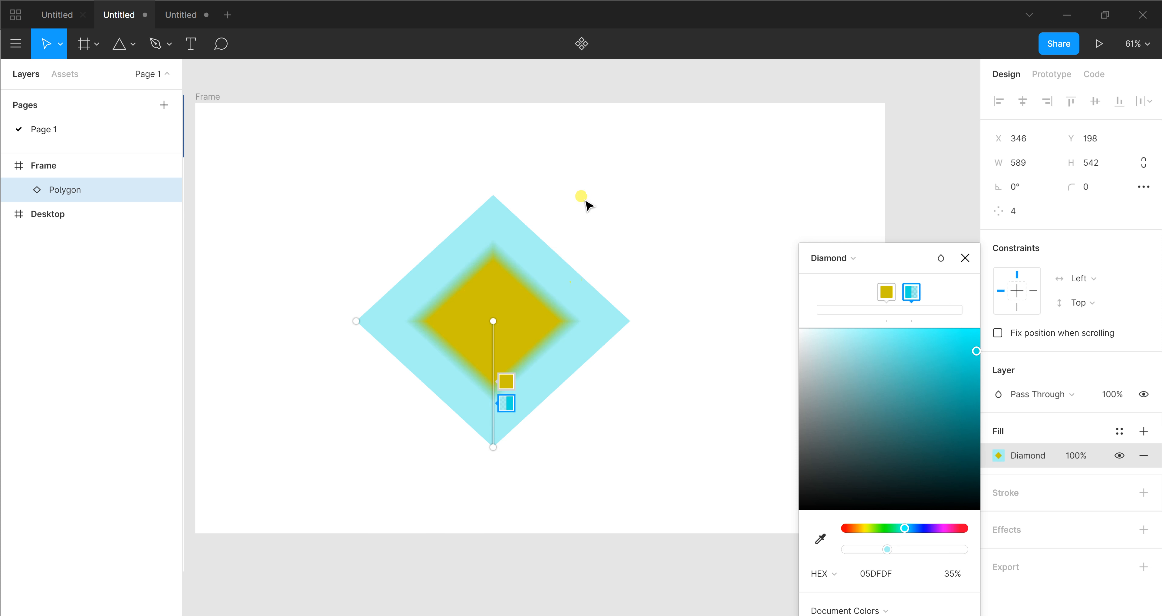
left_click(735, 246)
left_click(736, 247)
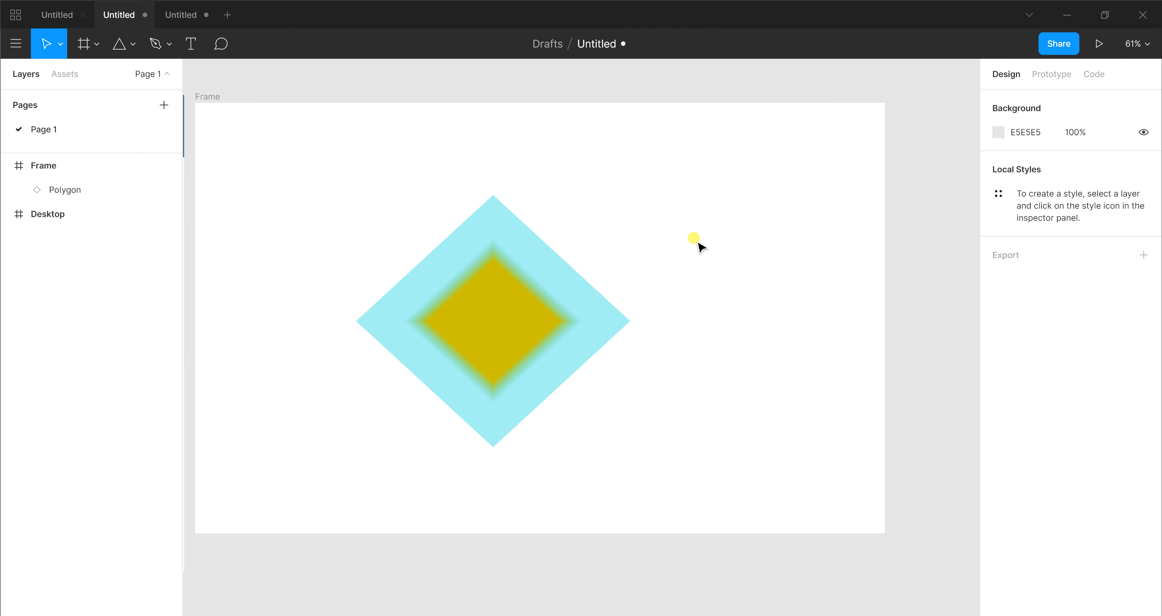
Open the diamond polygon's fill settings and review the available fill types without changing the type
left_click(548, 348)
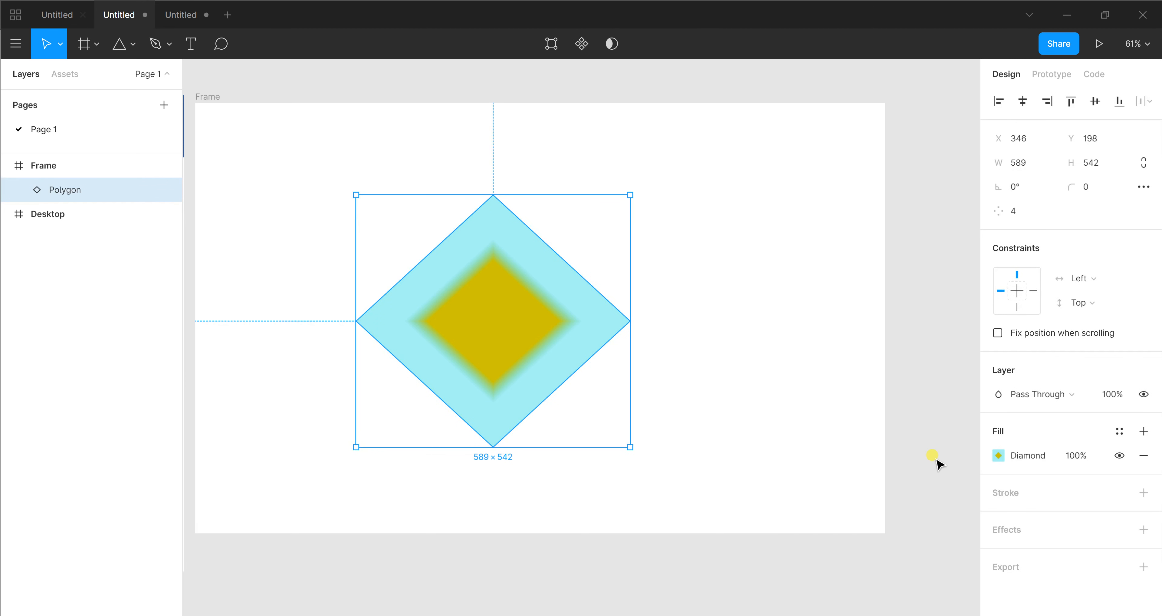
left_click(997, 455)
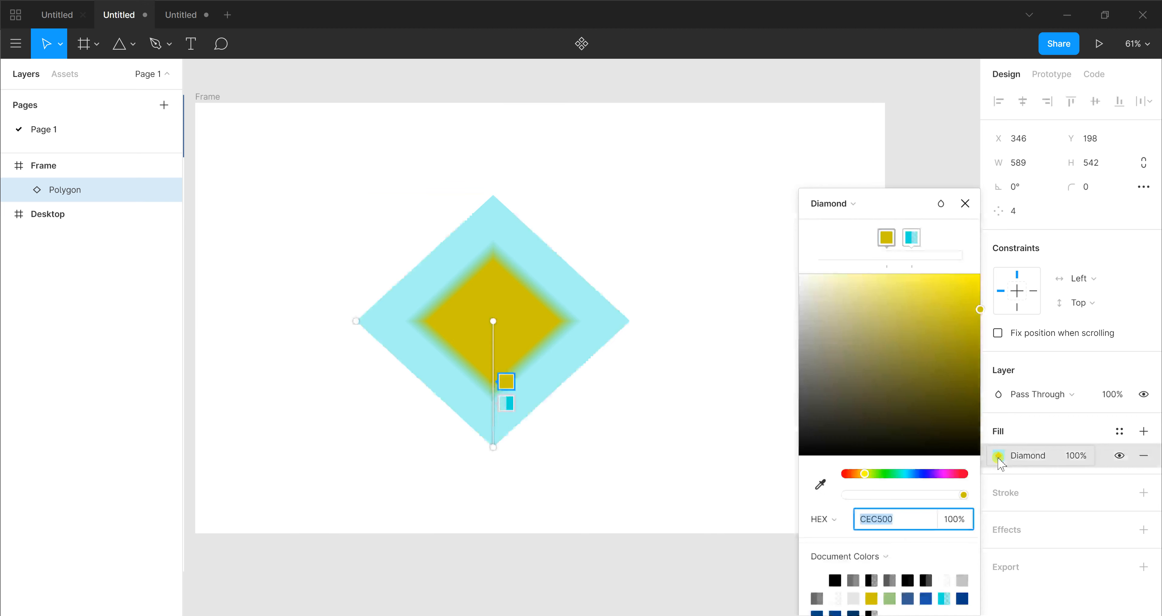
left_click(874, 207)
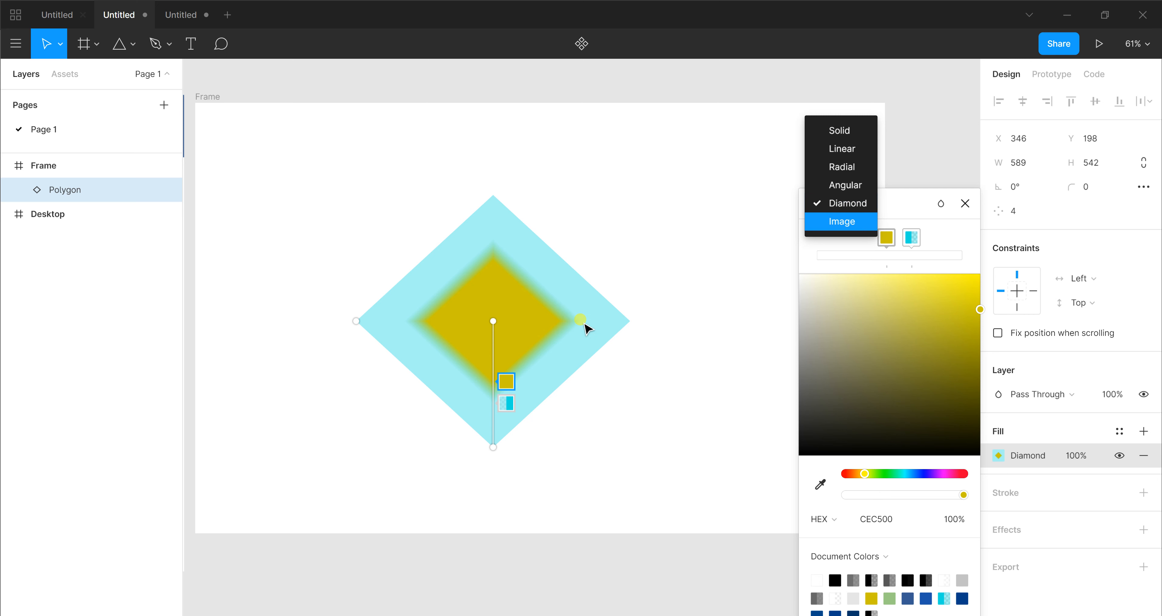
left_click(657, 259)
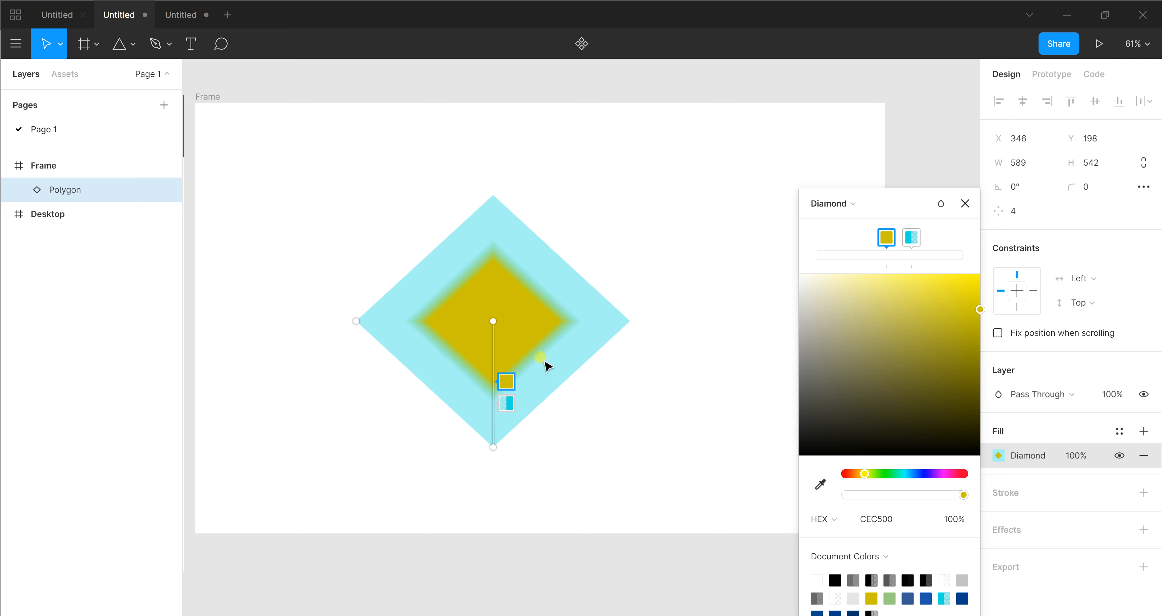
Close the fill settings and delete the diamond-gradient polygon from the frame
left_click(631, 391)
key("Delete")
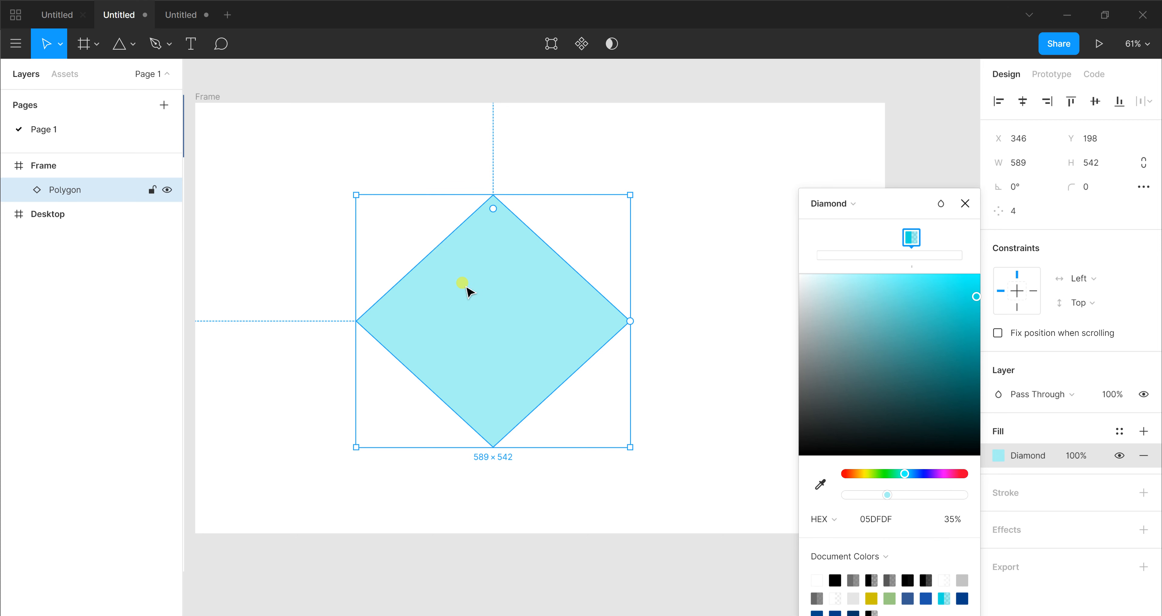
left_click(965, 204)
key("Delete")
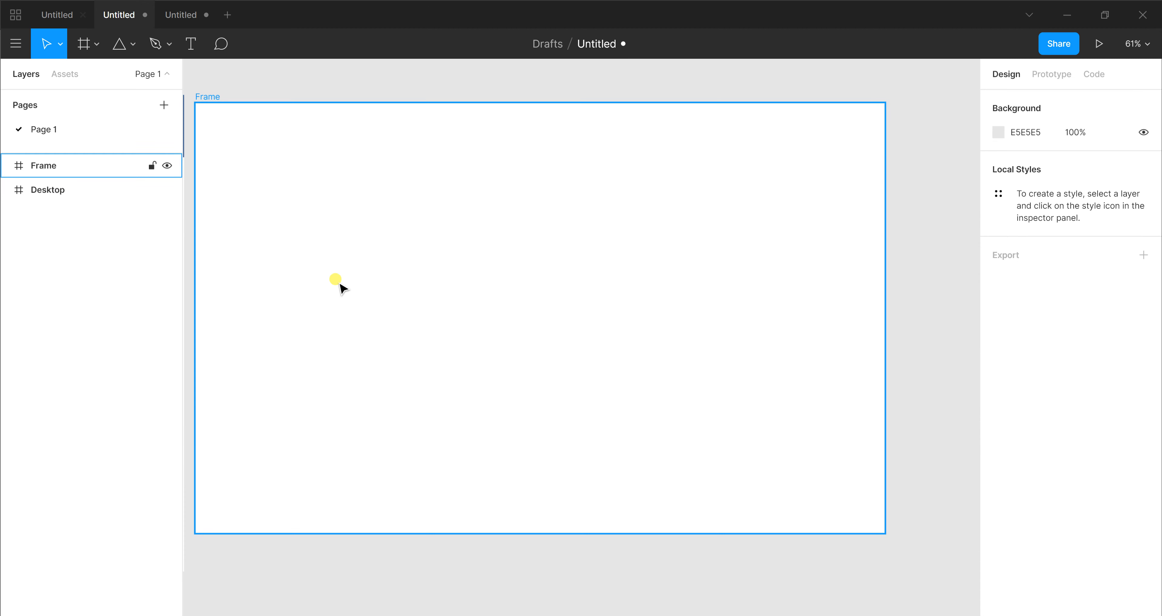
Draw an ellipse about 376 × 416 near the middle of the empty frame
key("o")
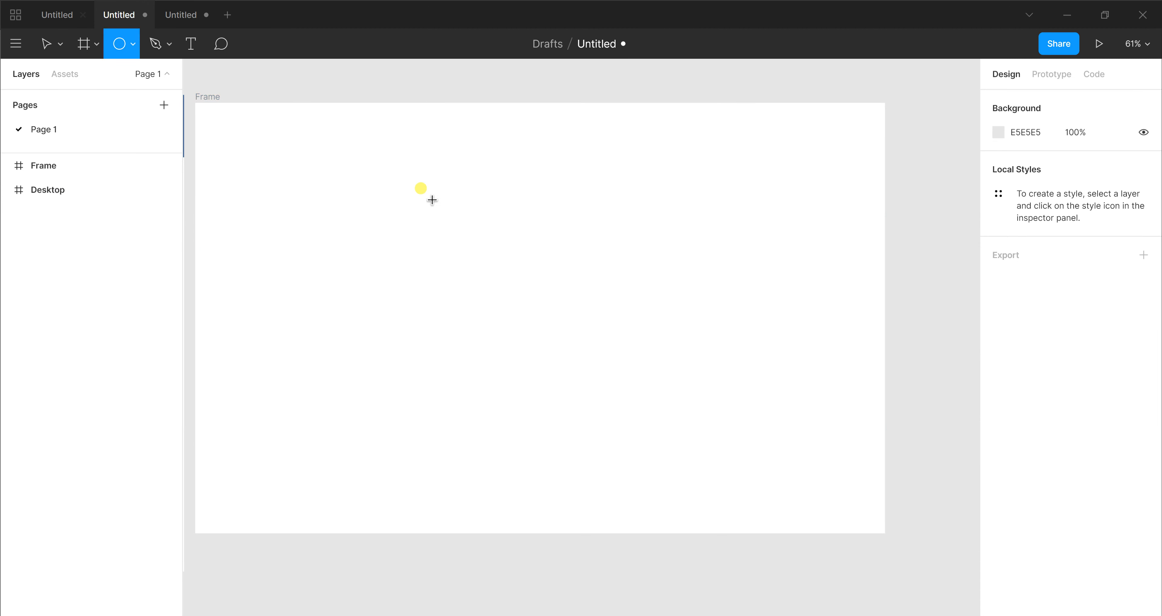
left_click_drag(493, 284, 553, 369)
left_click_drag(591, 406, 606, 394)
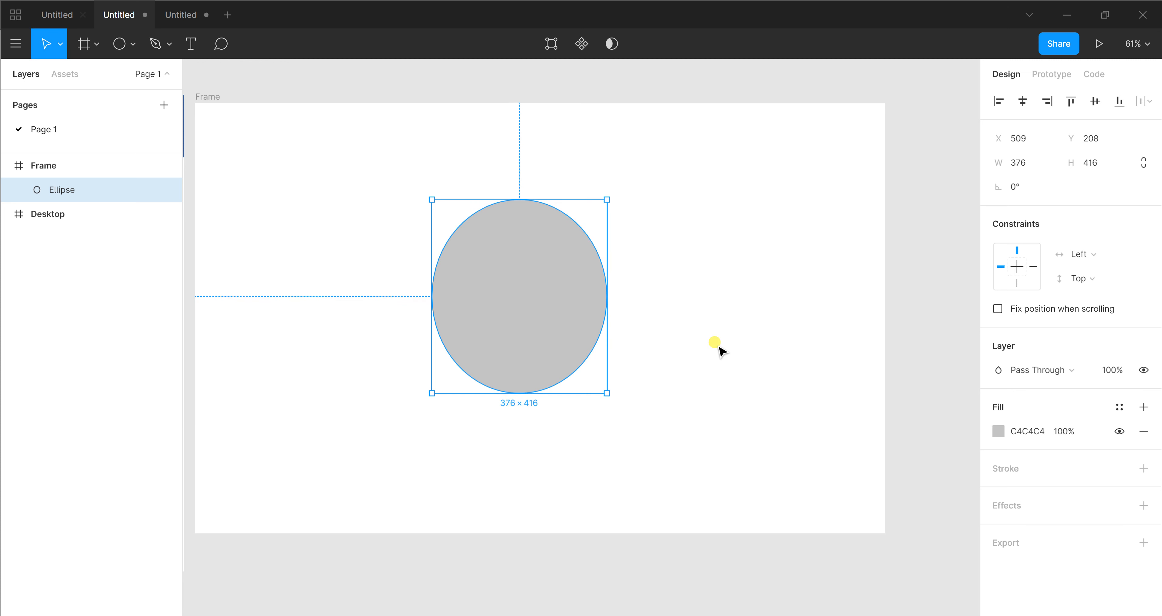
Change the ellipse's fill to an Image using 121404 from Downloads, and move the ellipse outside the frame to its right
left_click(998, 431)
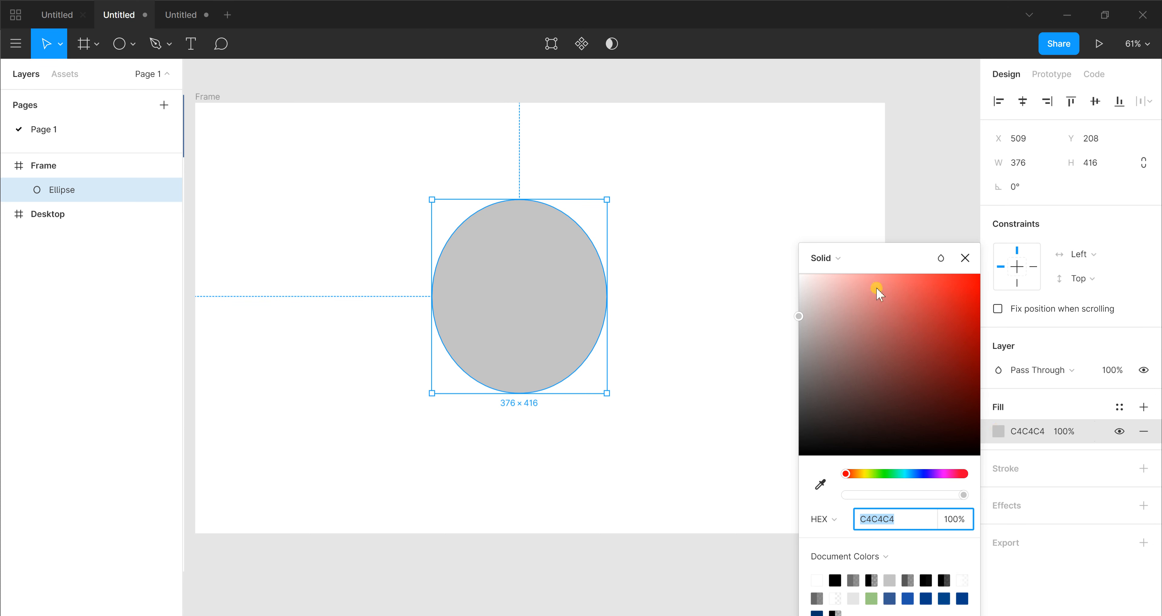
left_click(845, 264)
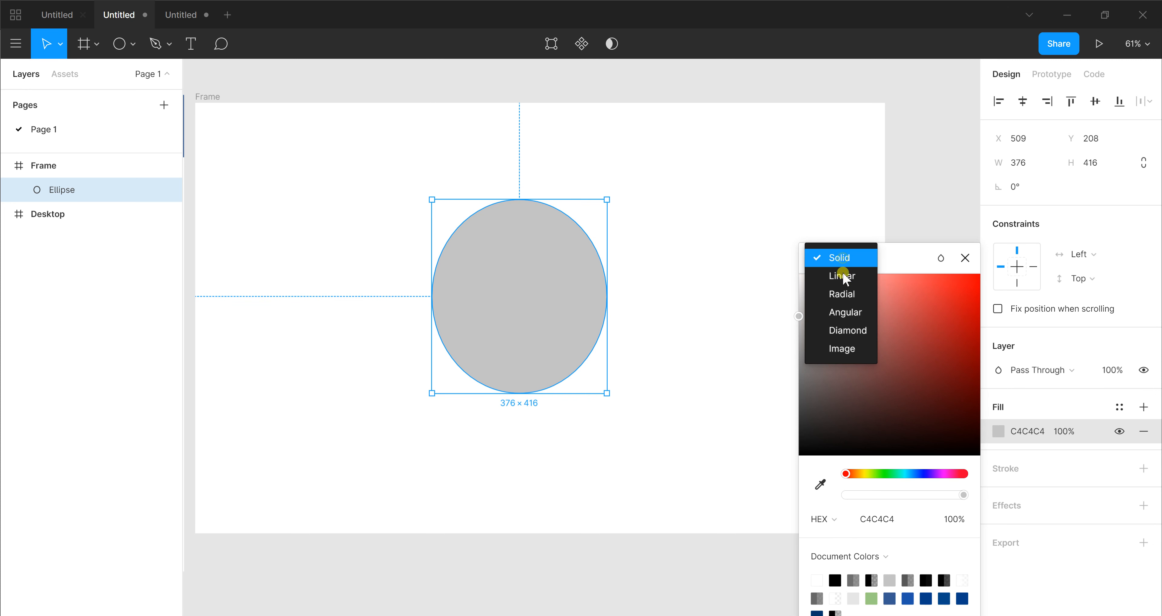
left_click(844, 350)
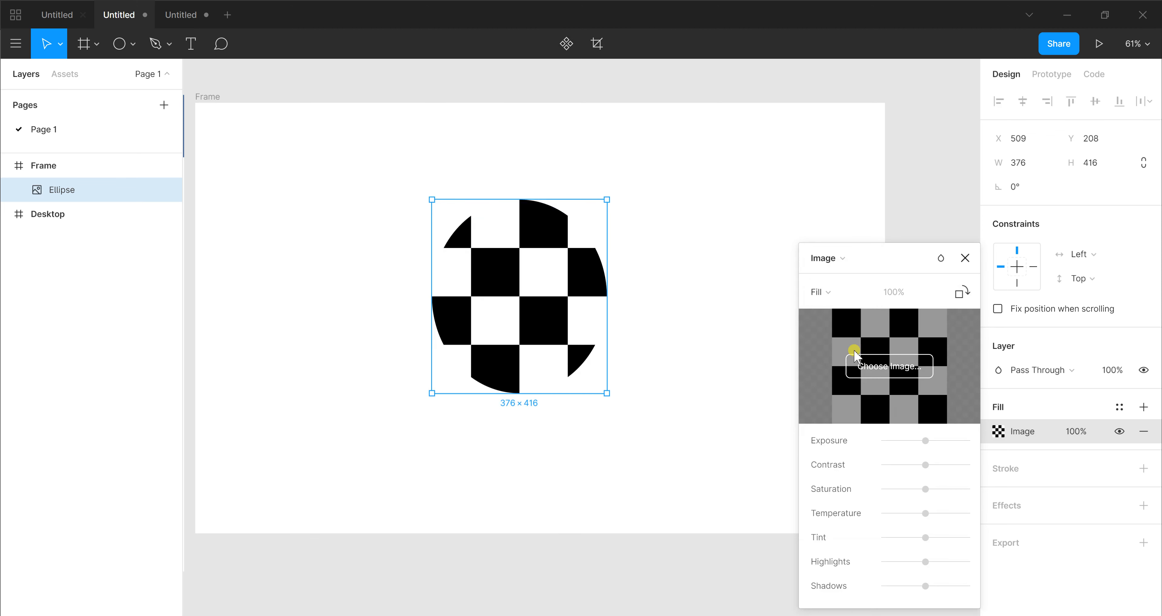
left_click(878, 368)
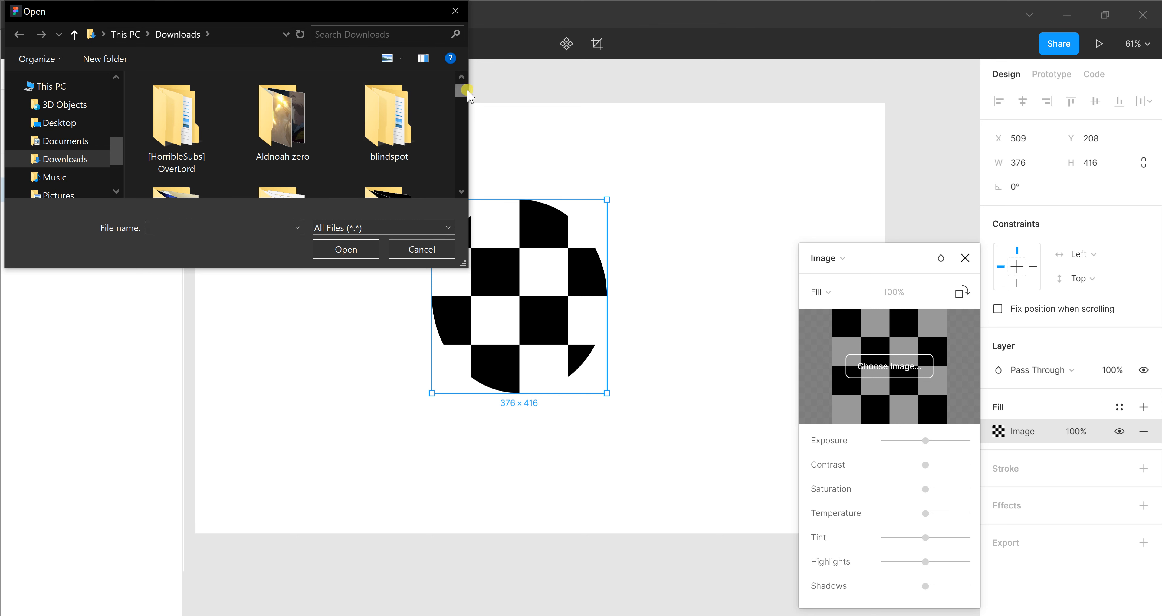
left_click_drag(468, 90, 463, 125)
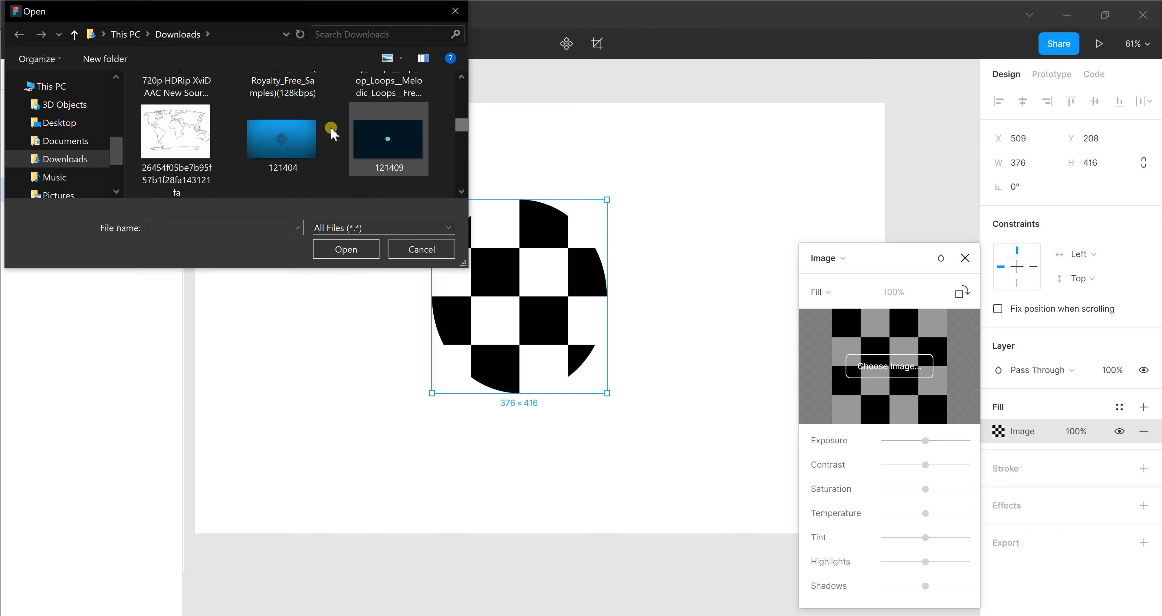
left_click(309, 140)
left_click(365, 252)
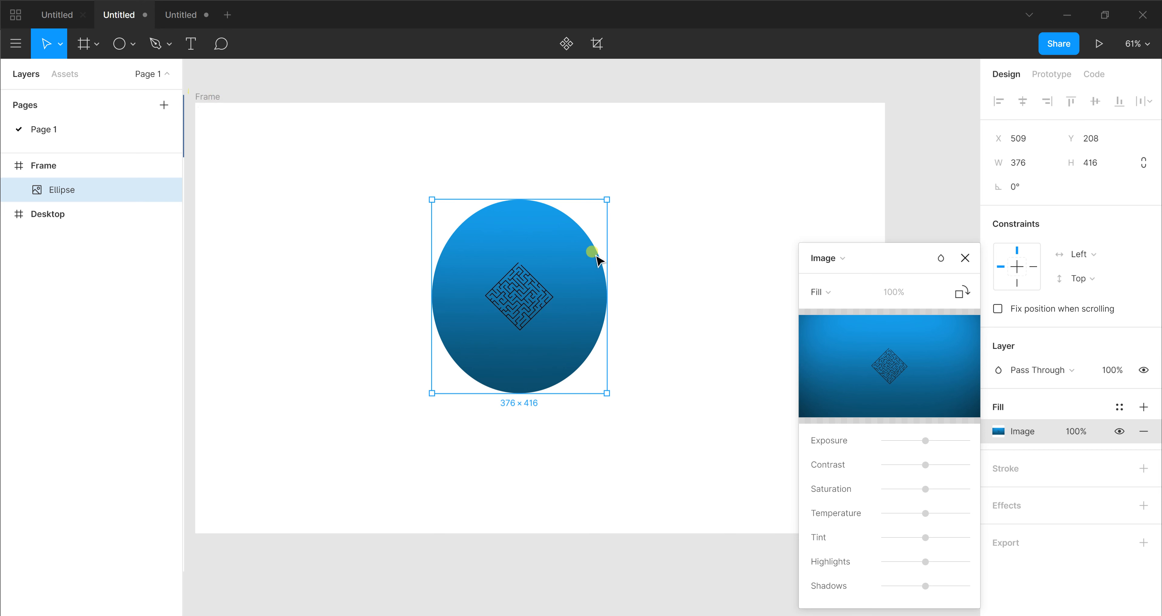
left_click_drag(558, 273, 1016, 187)
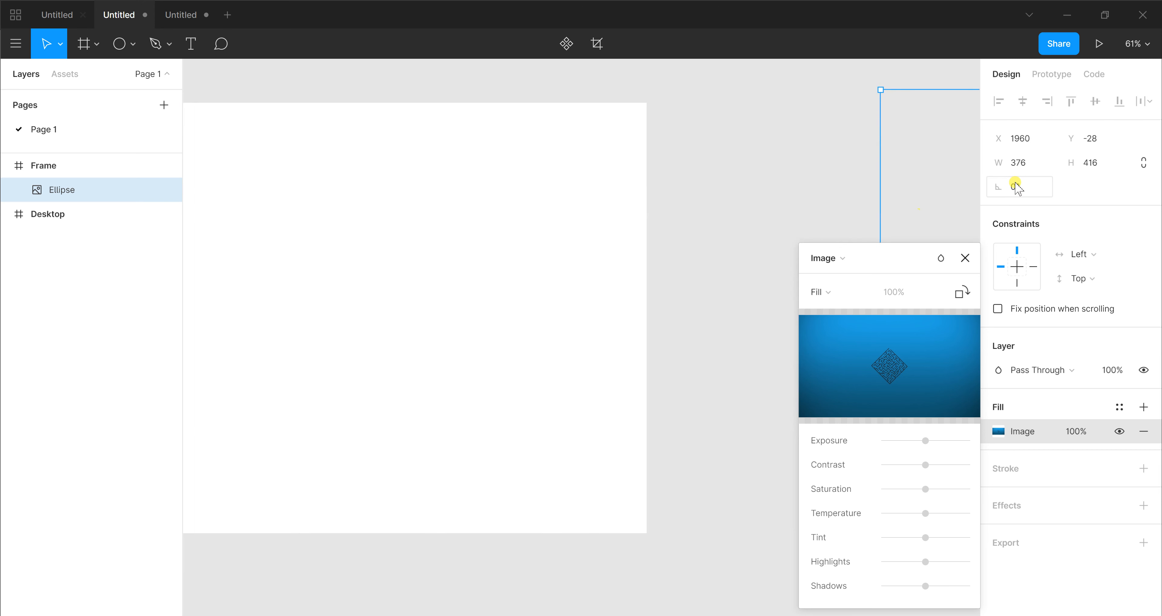
Change the frame's background to an Image fill using 121404 from Downloads, and close the fill settings
left_click(89, 190)
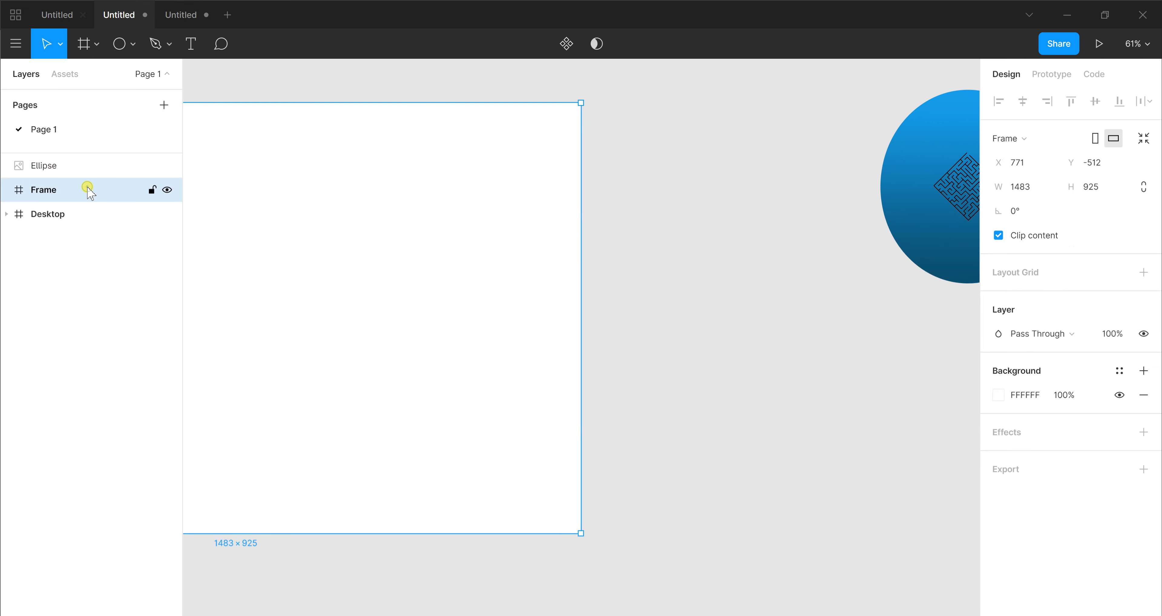
left_click(1000, 396)
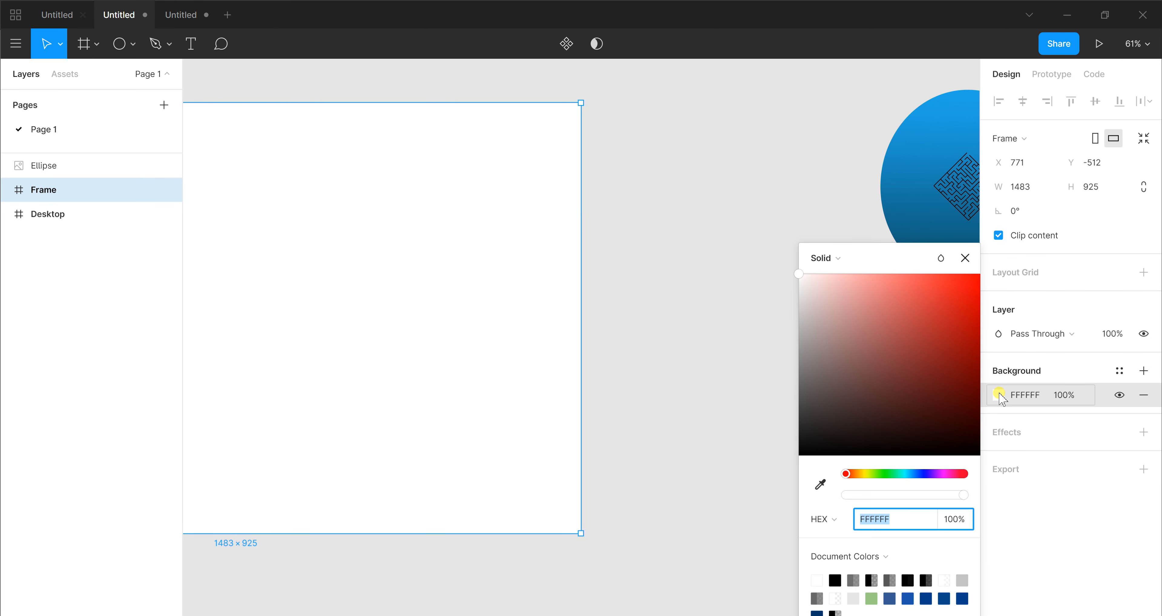
left_click(842, 256)
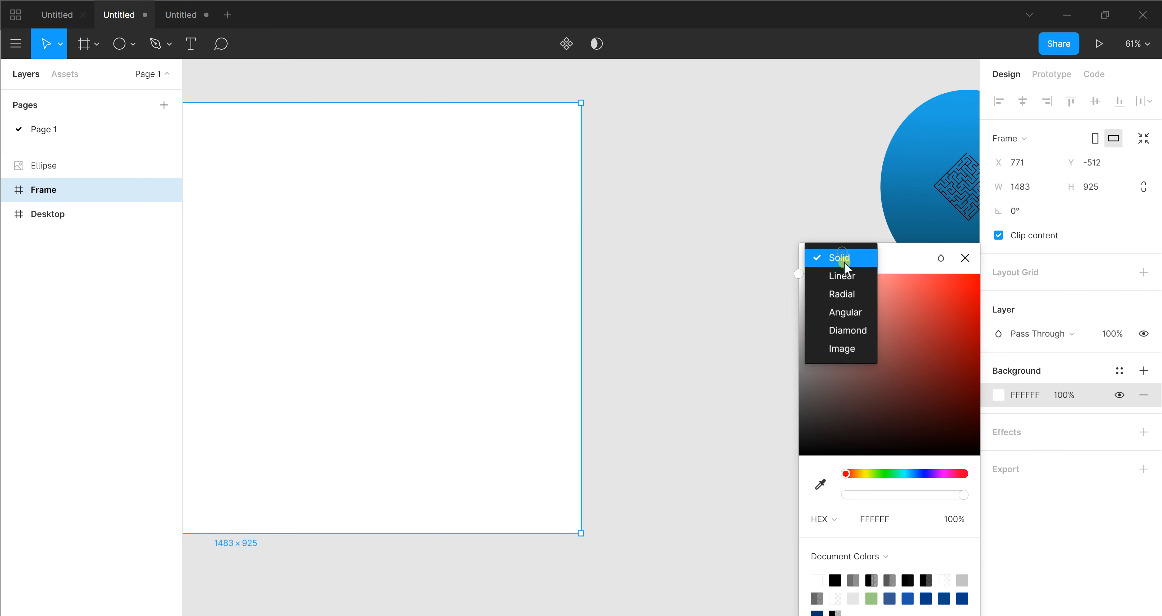
left_click(848, 347)
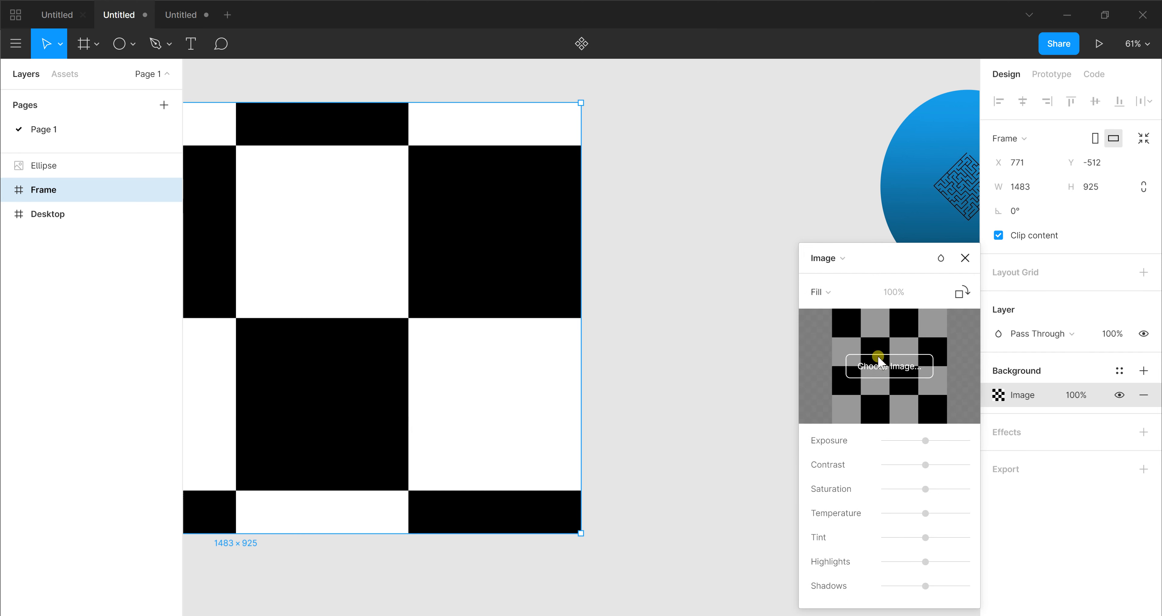
left_click(883, 368)
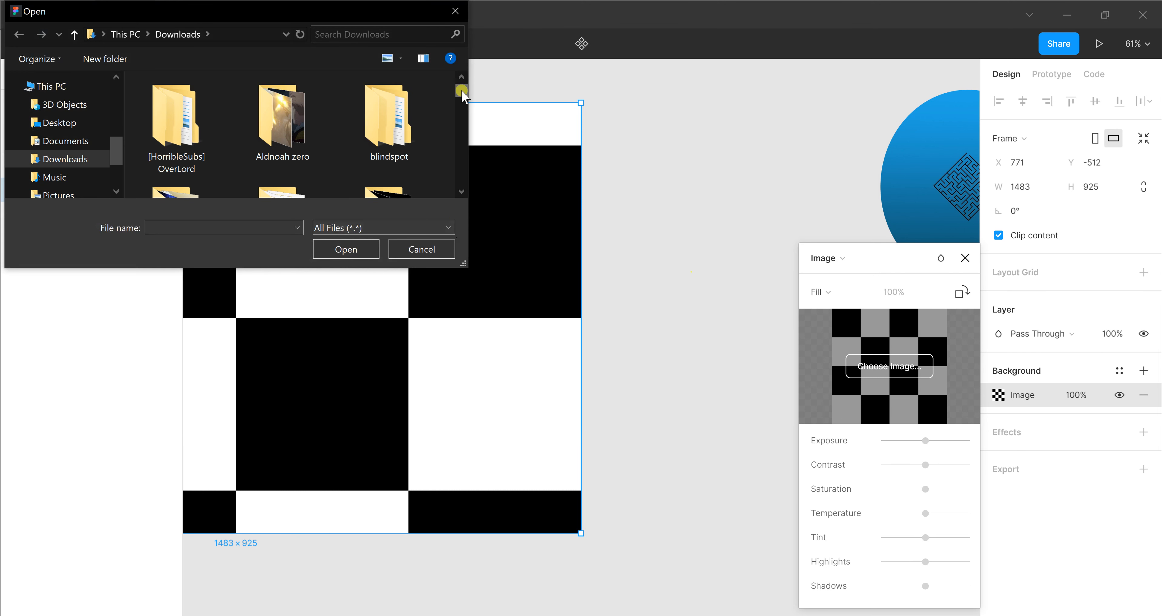
left_click_drag(462, 92, 464, 131)
left_click(282, 131)
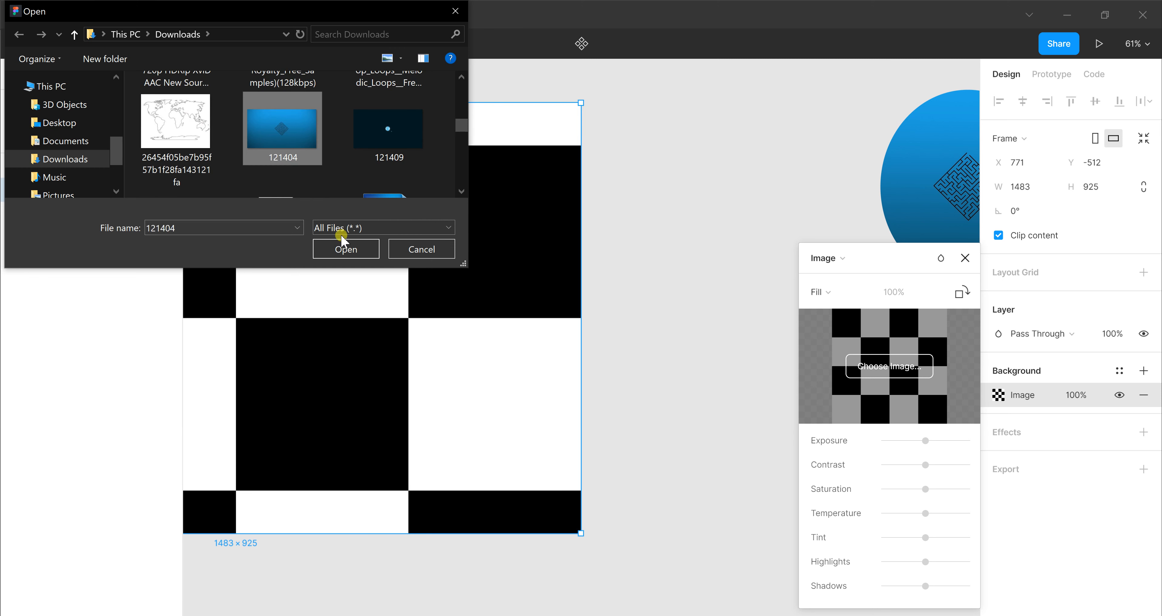
left_click(349, 252)
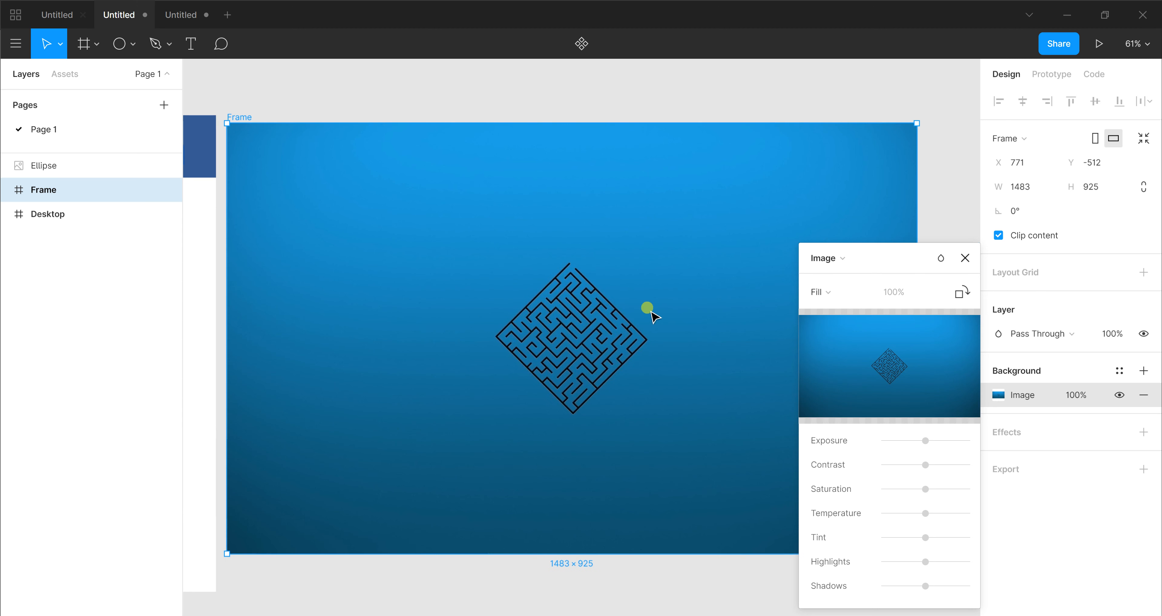
left_click(965, 257)
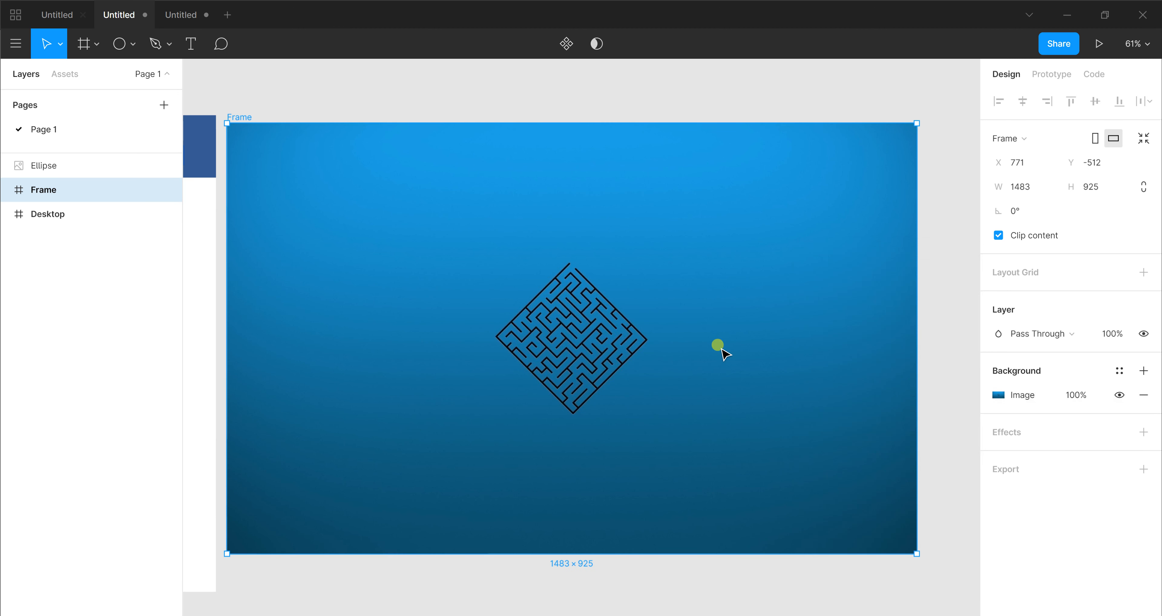
Move the image-filled frame up and to the right, closer to the ellipse, and select the ellipse
left_click_drag(705, 350, 721, 342)
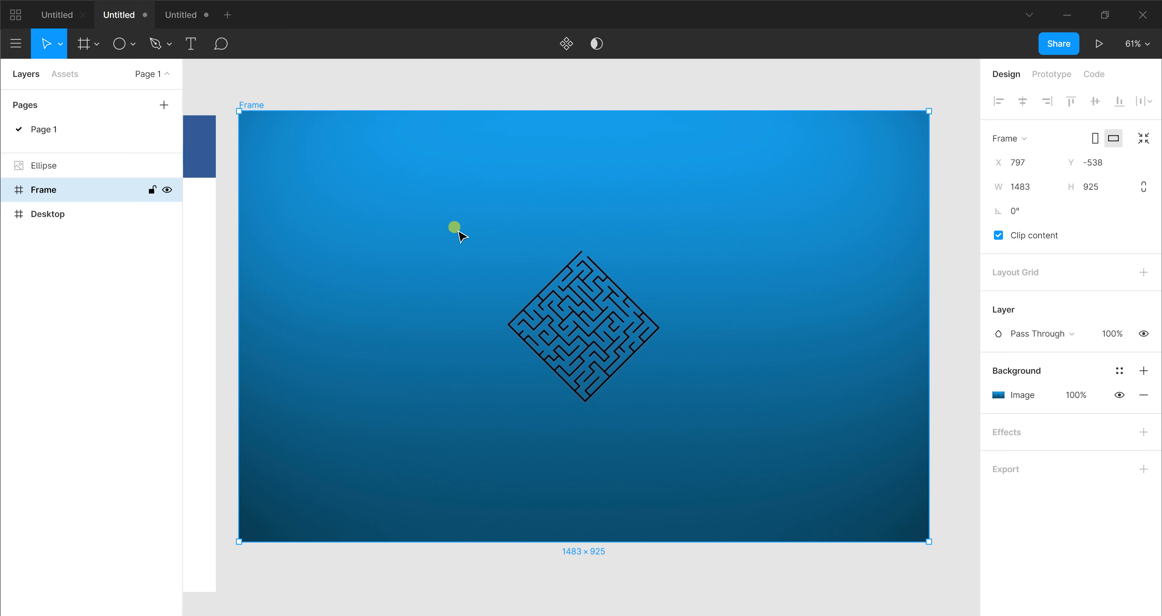
scroll(604, 289, "down", 6)
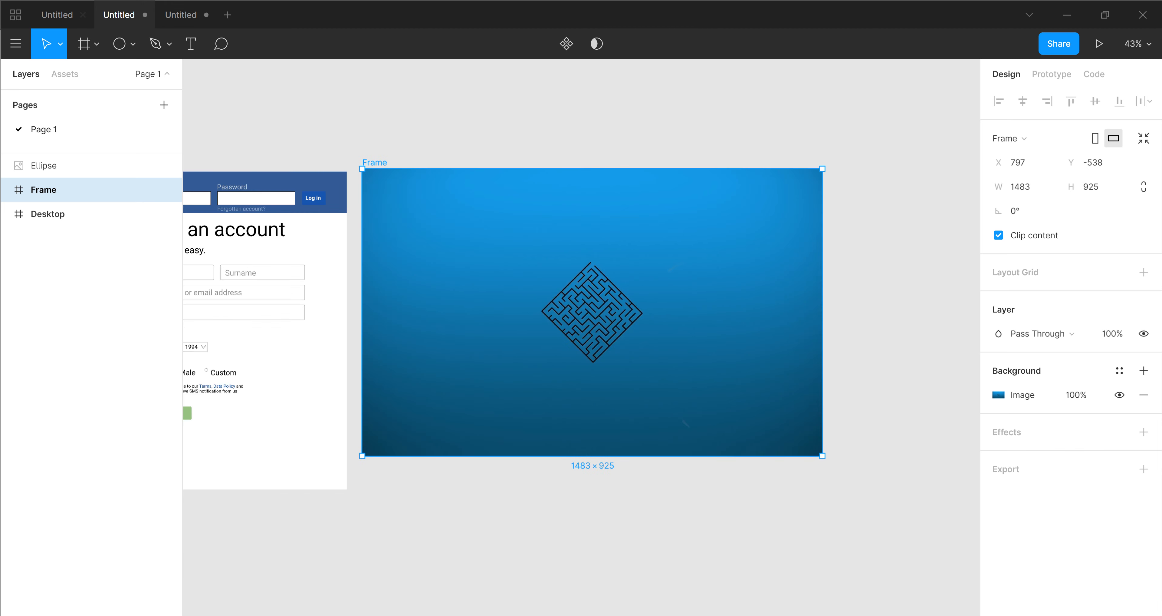
scroll(582, 316, "right", 3)
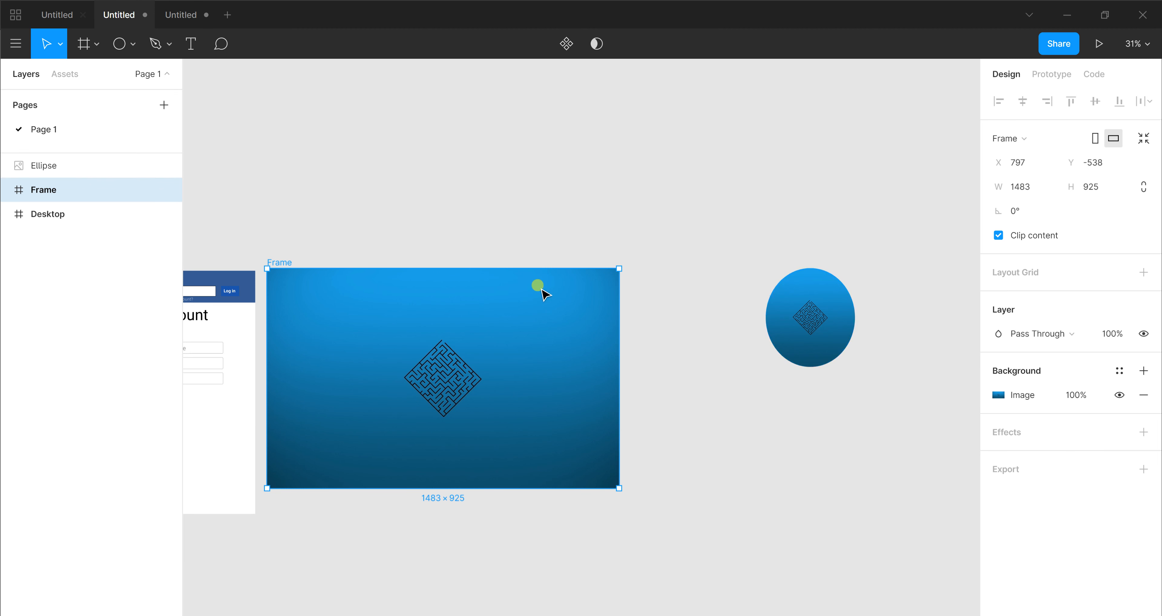
left_click_drag(374, 309, 471, 285)
left_click_drag(739, 212, 835, 334)
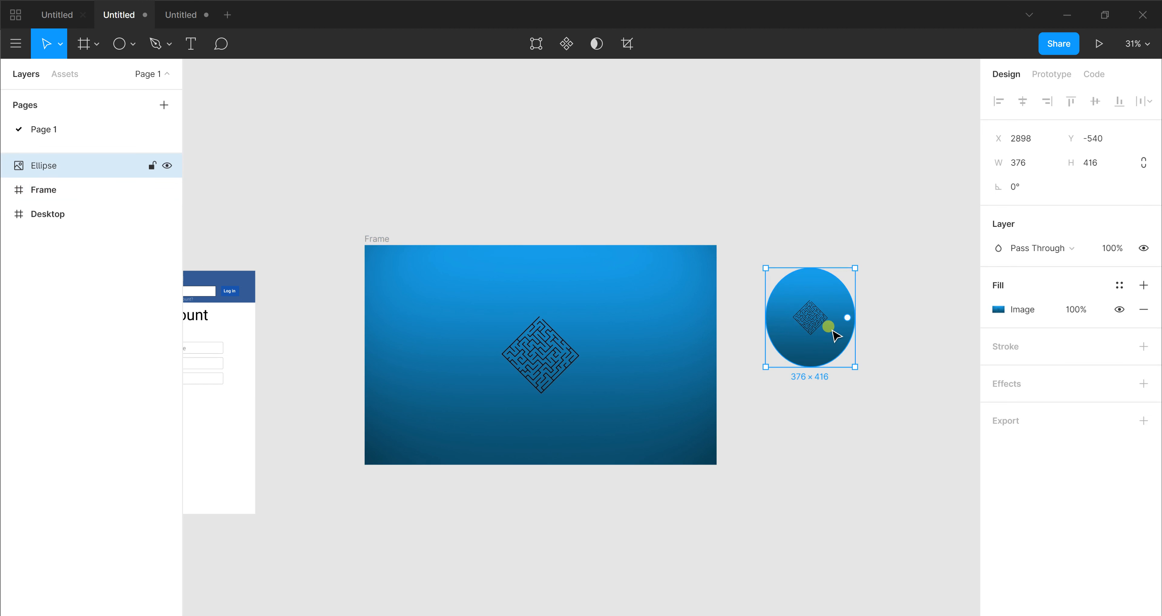